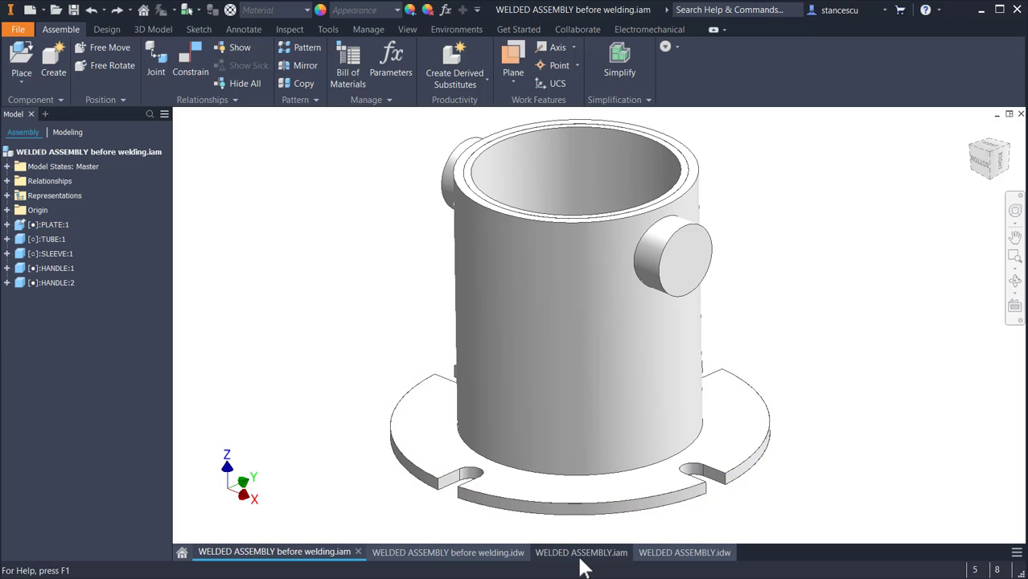
Examine the weld beads, tube, handles and base plate in the WELDED ASSEMBLY.iam model from several angles.
left_click(582, 554)
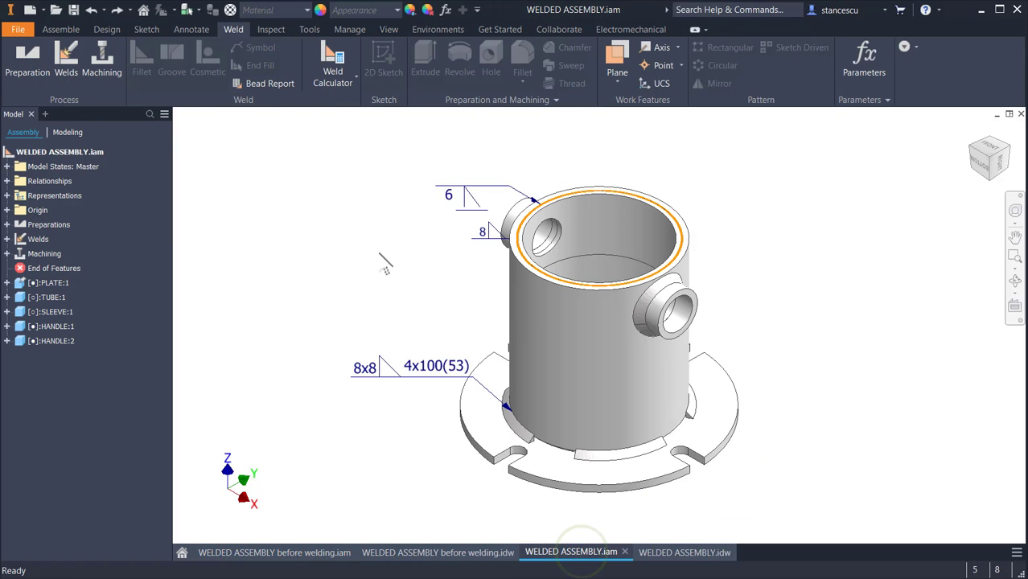
mouse_move(375, 251)
middle_mouse_down("shift")
mouse_move(395, 297)
mouse_move(531, 467)
mouse_move(734, 415)
mouse_move(741, 406)
mouse_move(533, 358)
mouse_move(670, 321)
mouse_move(724, 270)
mouse_move(495, 232)
mouse_move(505, 202)
mouse_move(509, 247)
mouse_move(502, 192)
middle_mouse_up("shift")
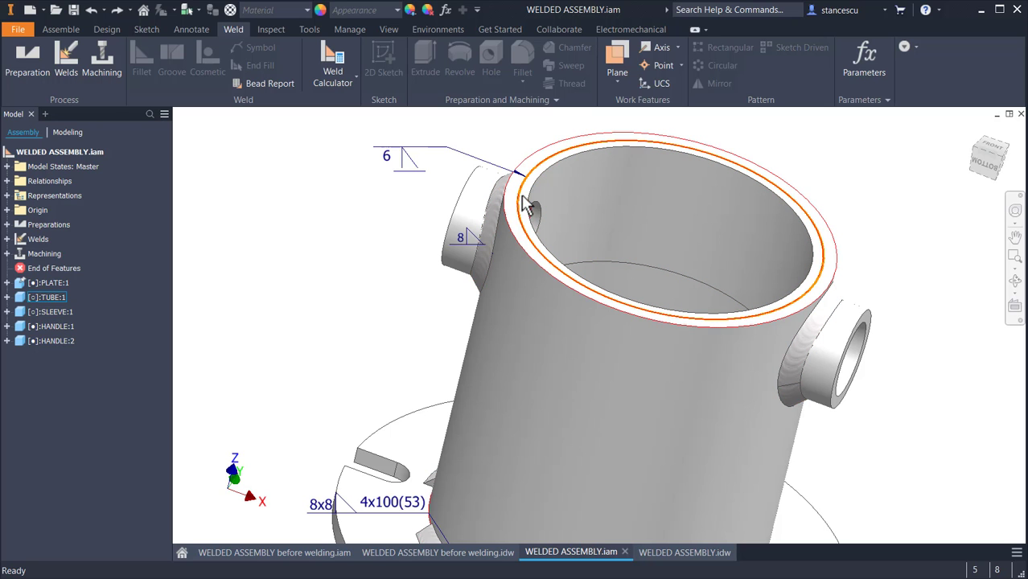
middle_click_drag(581, 153, 809, 359, "shift")
scroll(805, 335, "down", 2)
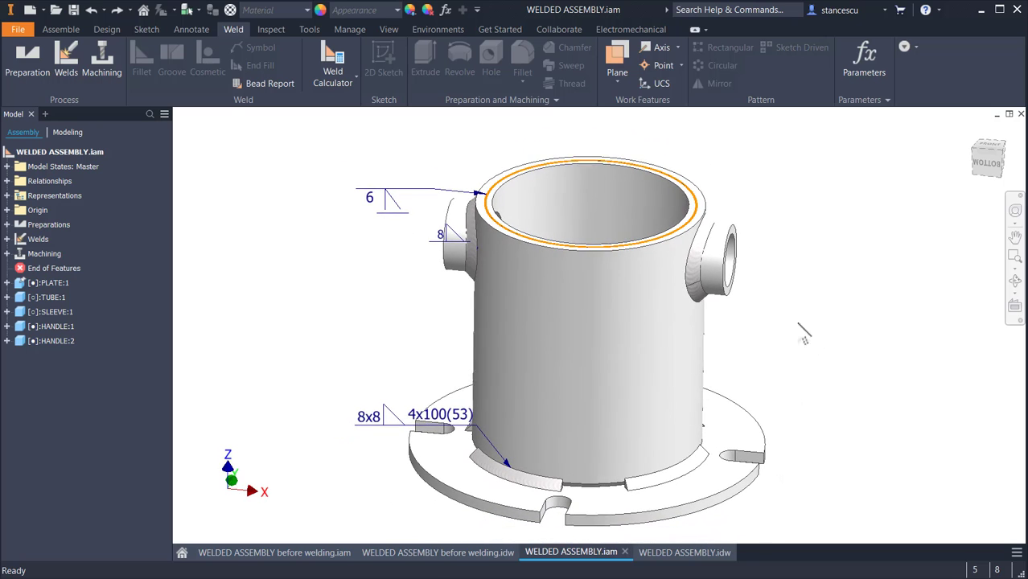
Compare the before-welding and after-welding drawings of the assembly.
left_click(433, 555)
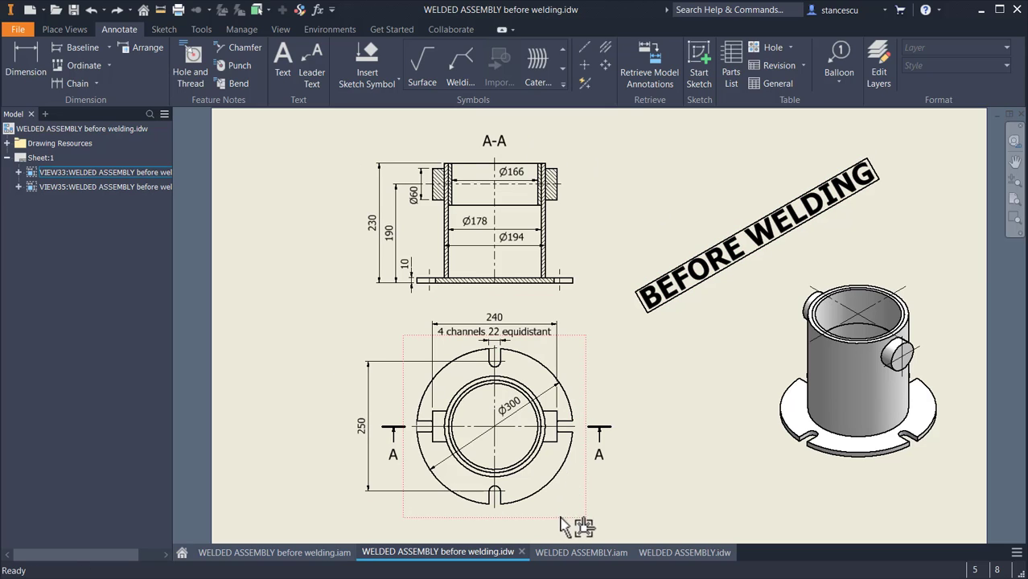
left_click(672, 554)
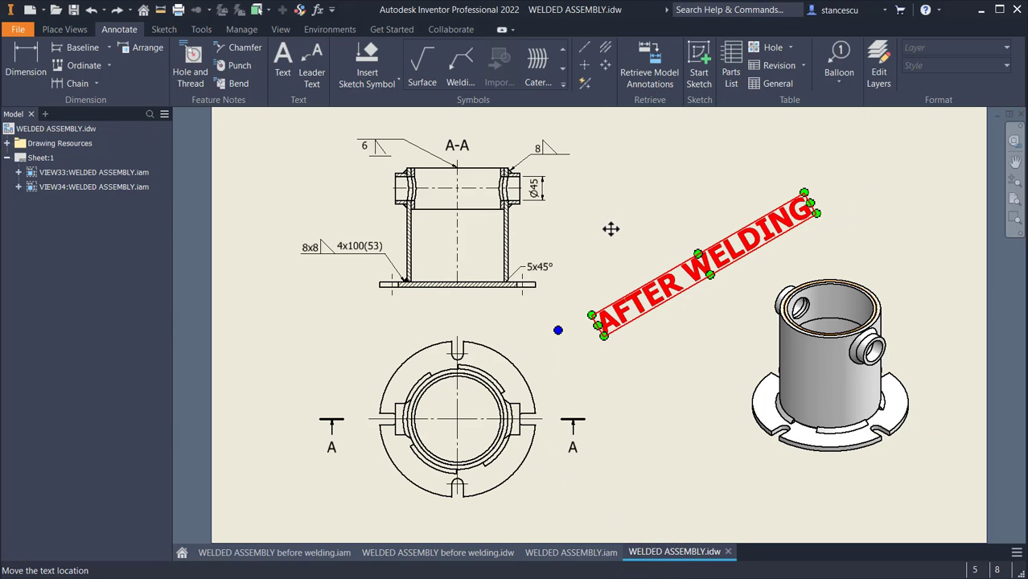
left_click(414, 547)
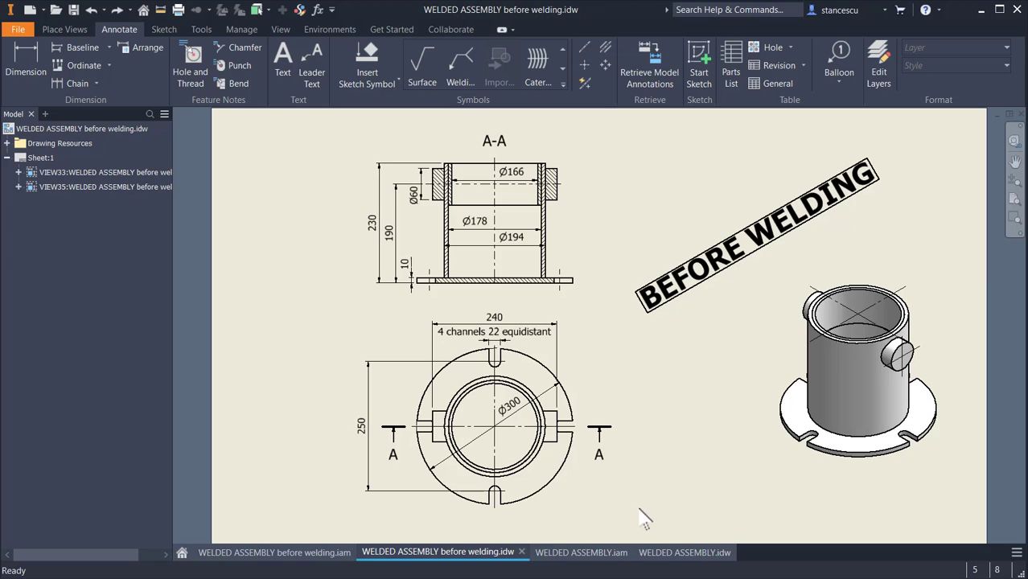
Examine the weld symbols, chamfer note and hole dimension in section A-A of the WELDED ASSEMBLY.idw drawing.
left_click(660, 557)
scroll(609, 319, "up", 3)
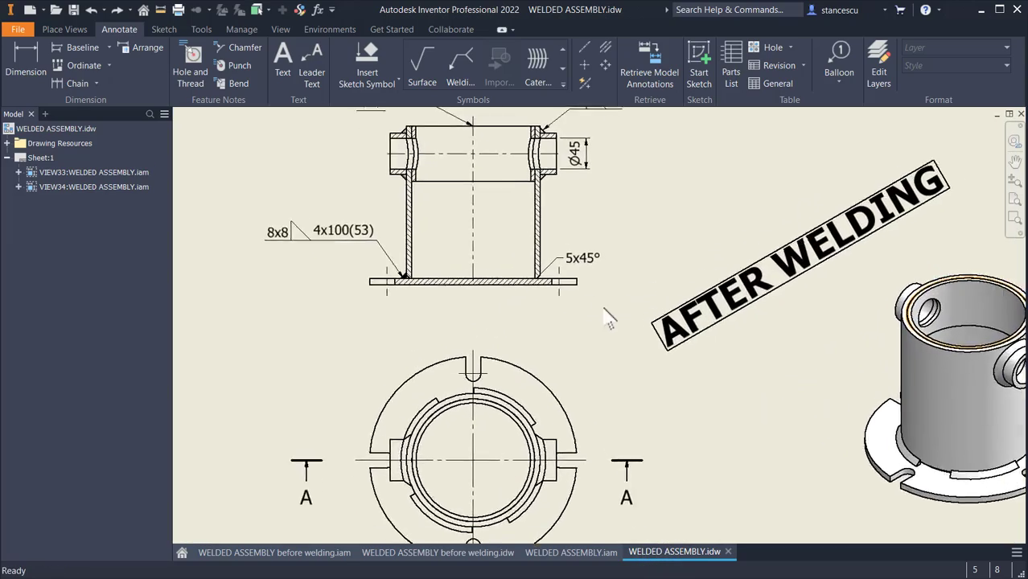
scroll(609, 319, "up", 5)
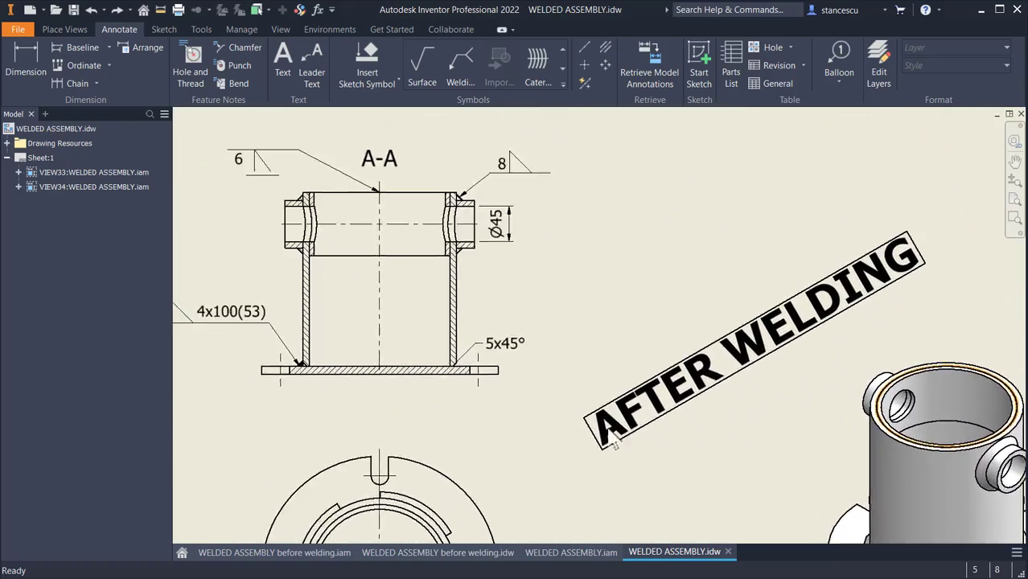
mouse_move(612, 329)
middle_mouse_down()
mouse_move(633, 312)
mouse_move(659, 258)
middle_mouse_up()
scroll(632, 301, "down", 2)
scroll(658, 257, "down", 1)
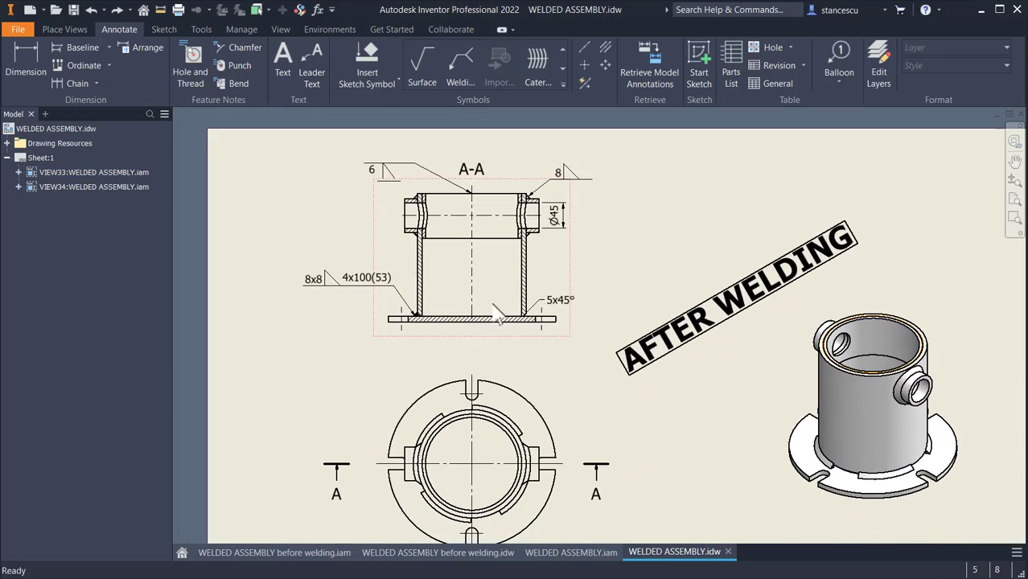
scroll(507, 321, "up", 1)
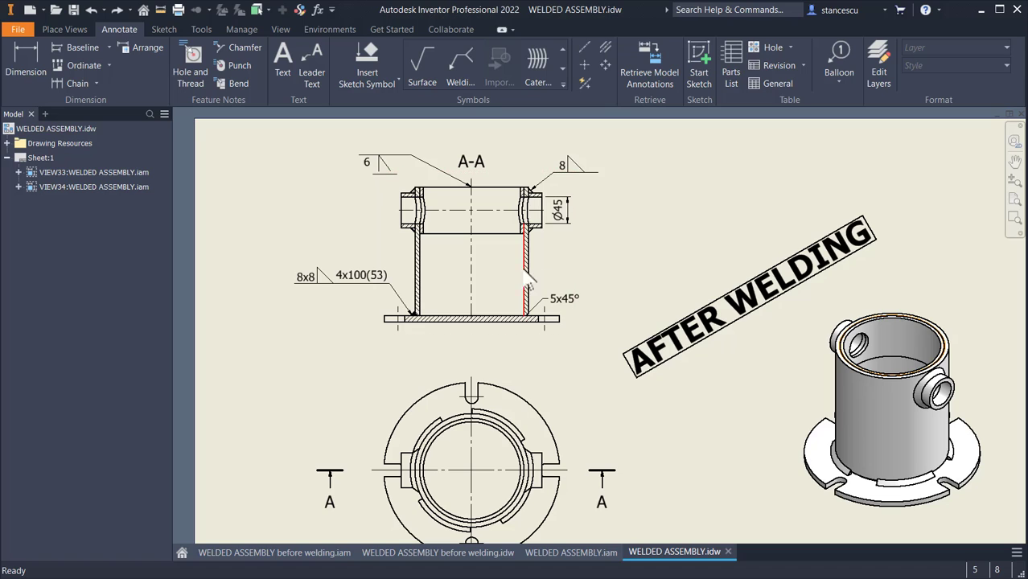
scroll(587, 253, "up", 4)
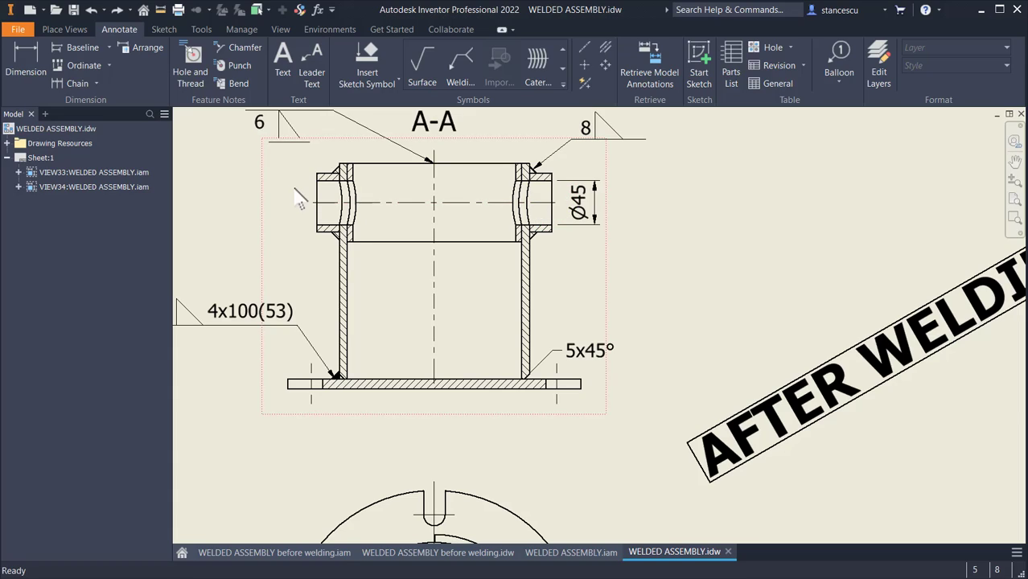
scroll(674, 234, "down", 4)
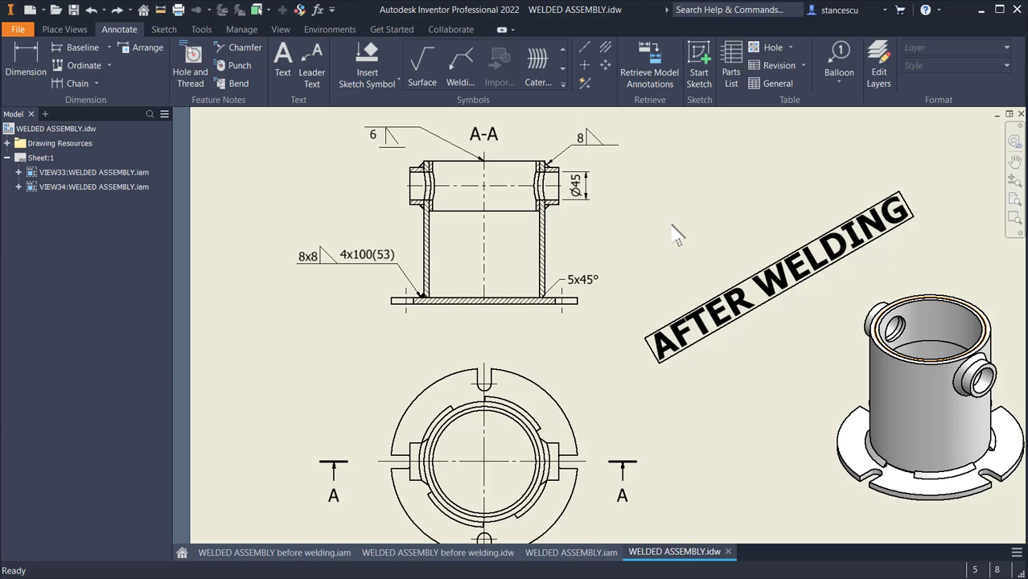
key("Home")
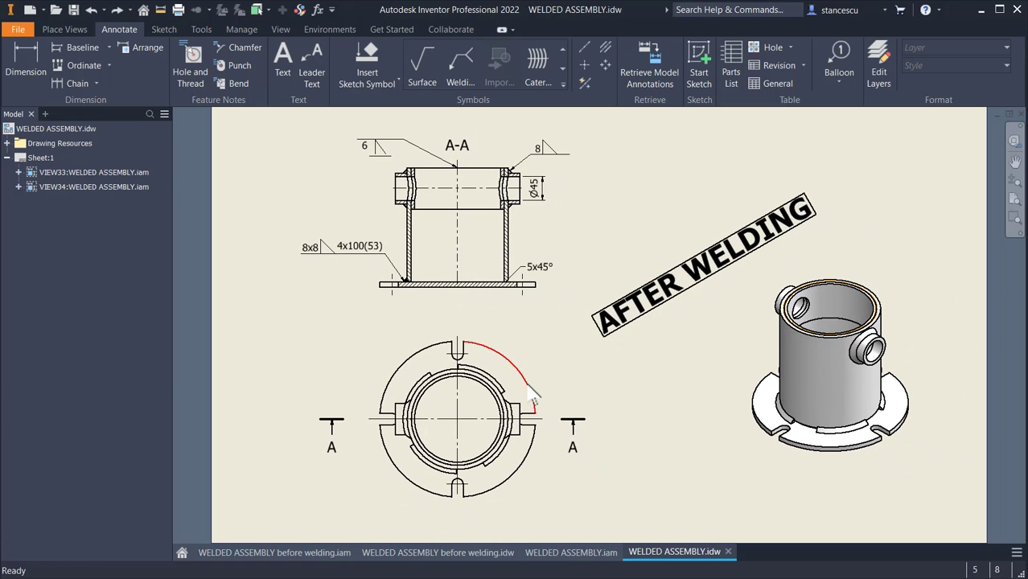
Review the before-welding assembly model and the component dimensions in its drawing.
left_click(304, 555)
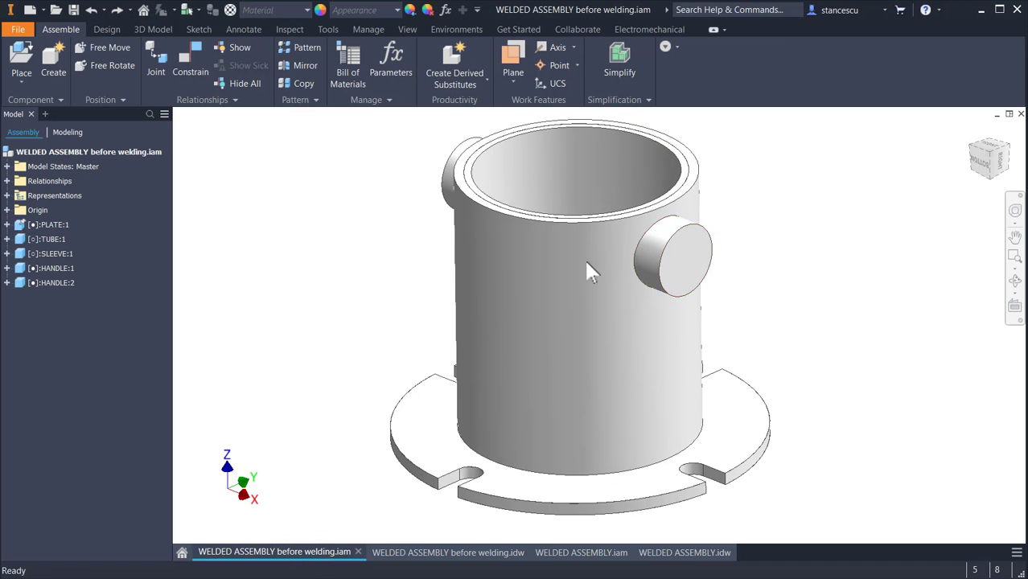
left_click(460, 555)
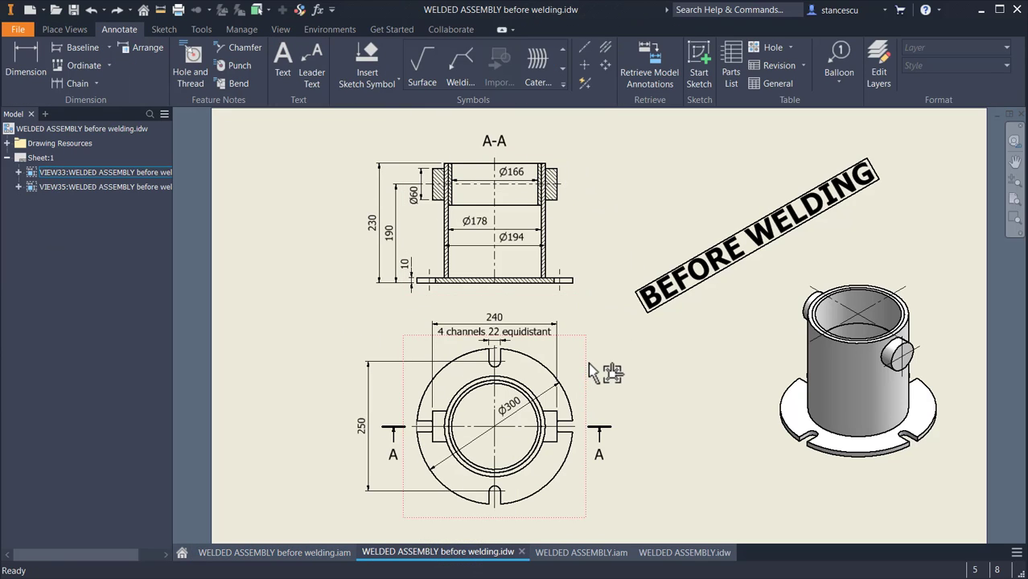
left_click(643, 192)
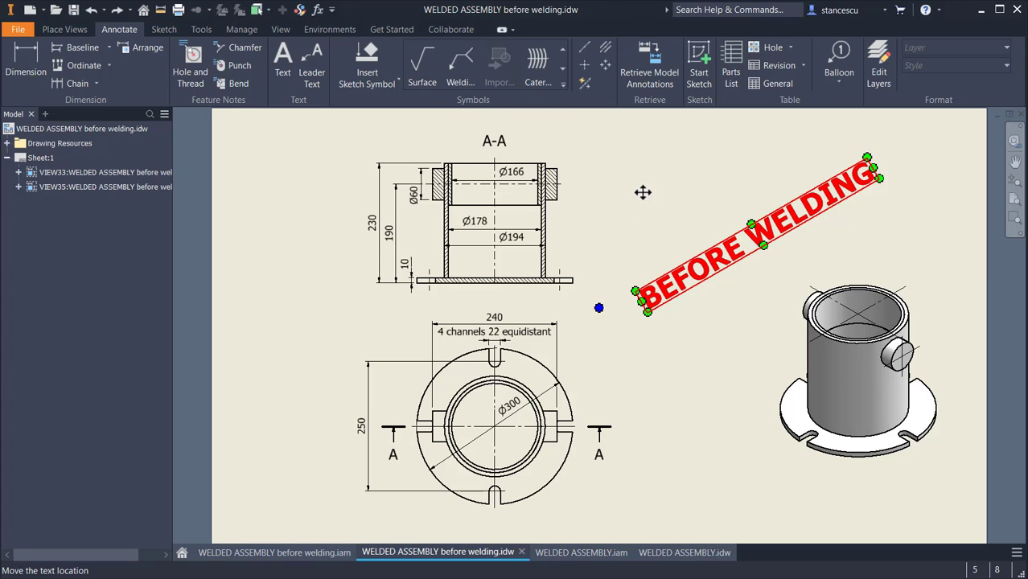
key("Escape")
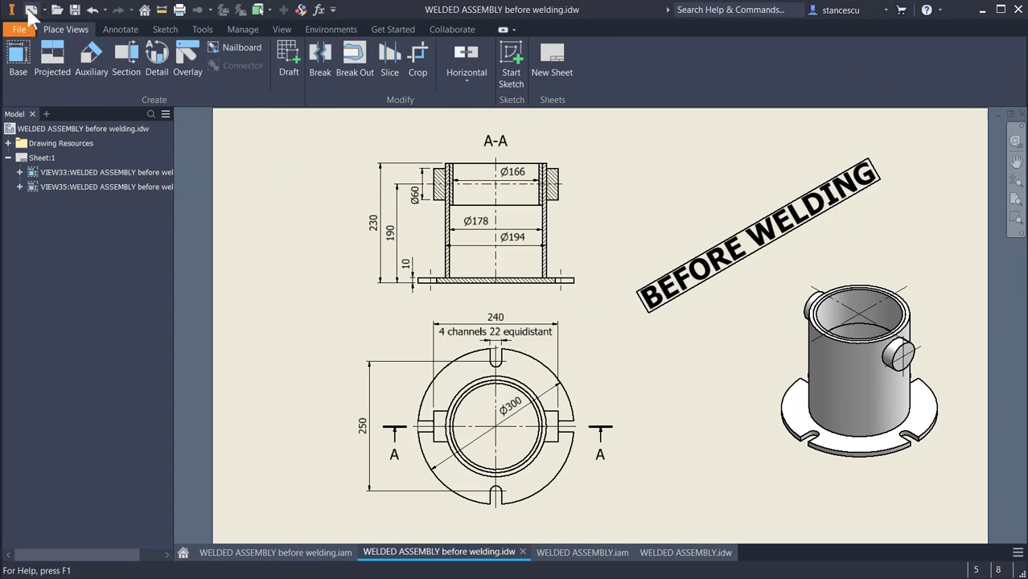
Create a new part file and start a 2D sketch on the XY plane.
left_click(30, 11)
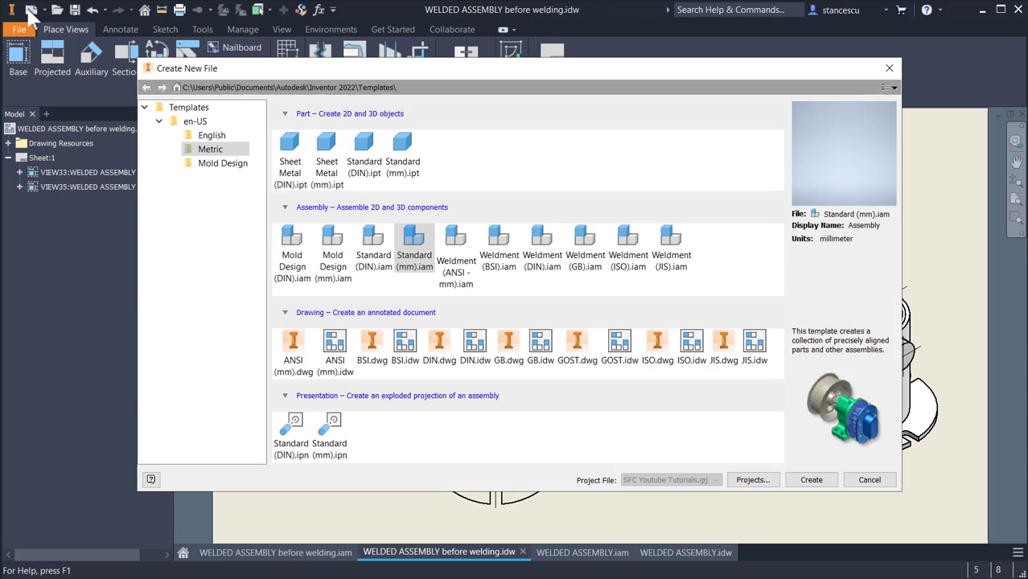
key("Escape")
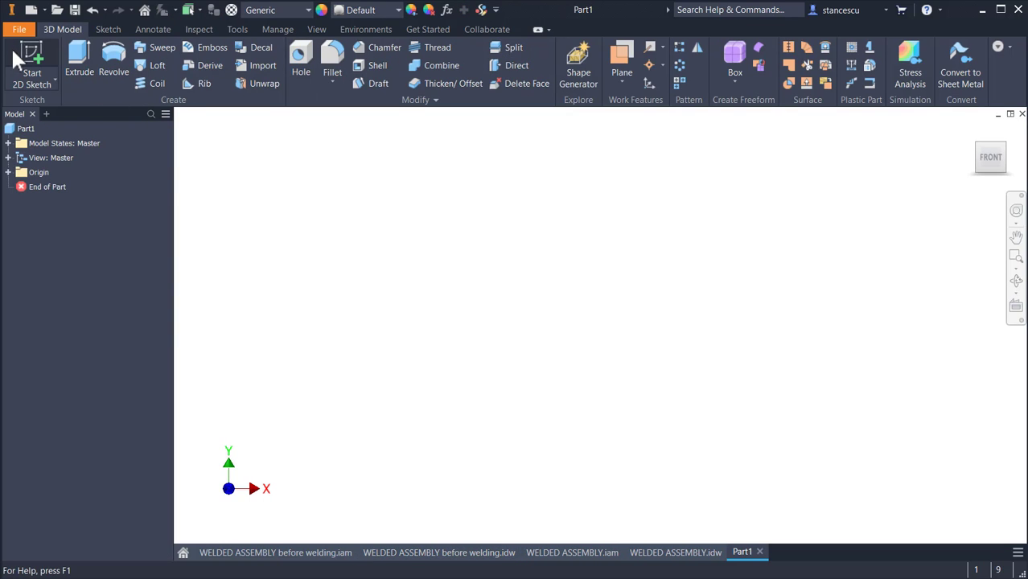
left_click(12, 47)
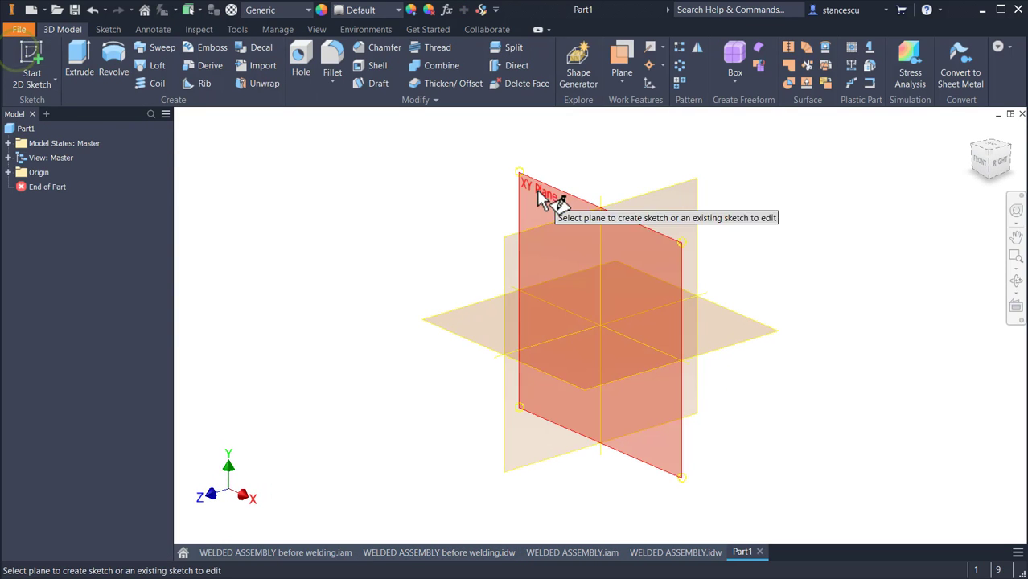
left_click(552, 207)
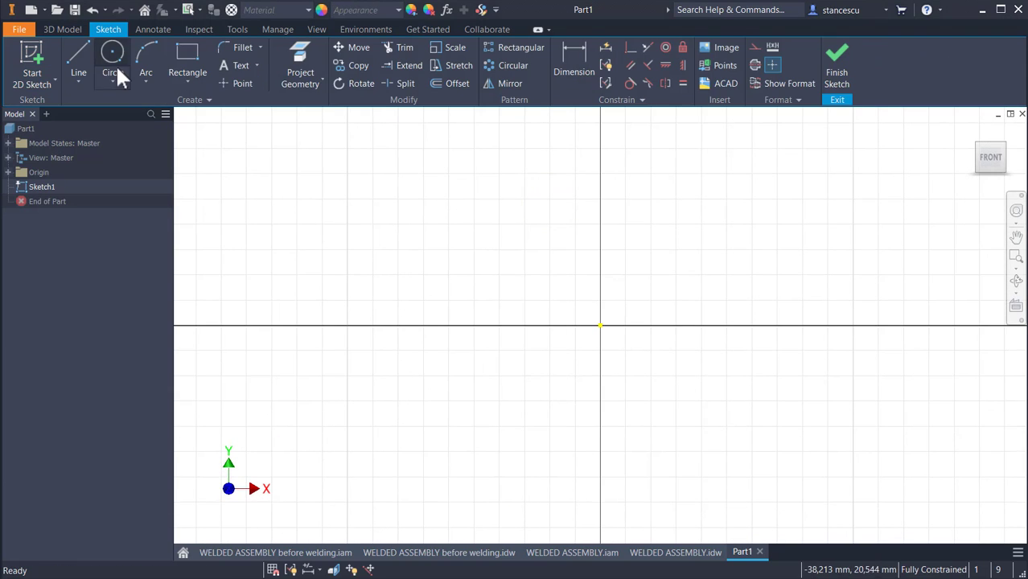
Sketch a circle with a diameter of 300 mm centred on the origin and finish the sketch.
left_click(115, 63)
left_click(601, 325)
type("300")
key("Return")
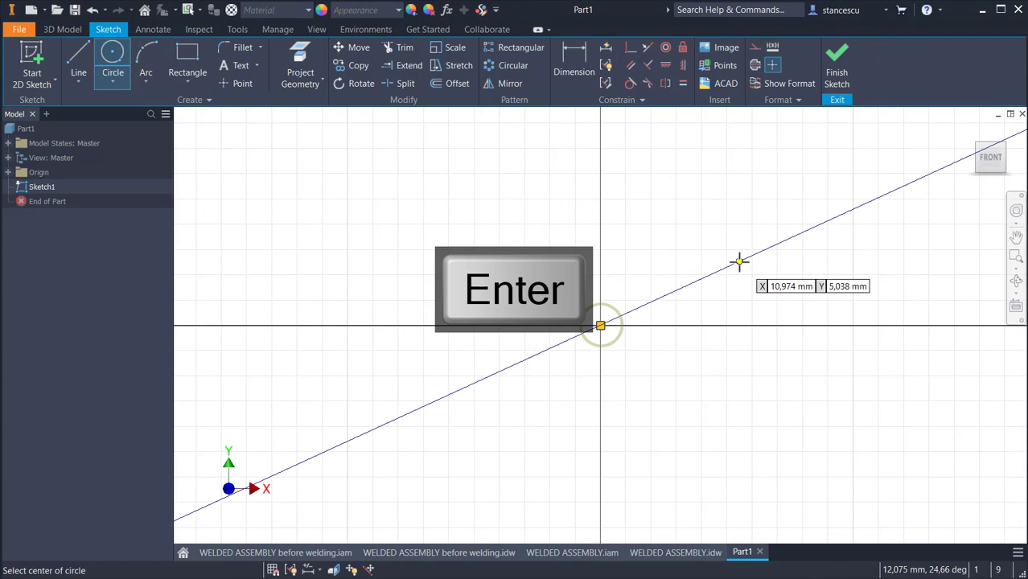
key("Home")
left_click(836, 64)
Extrude the circle 10 mm into a solid disc for the base plate.
left_click(78, 51)
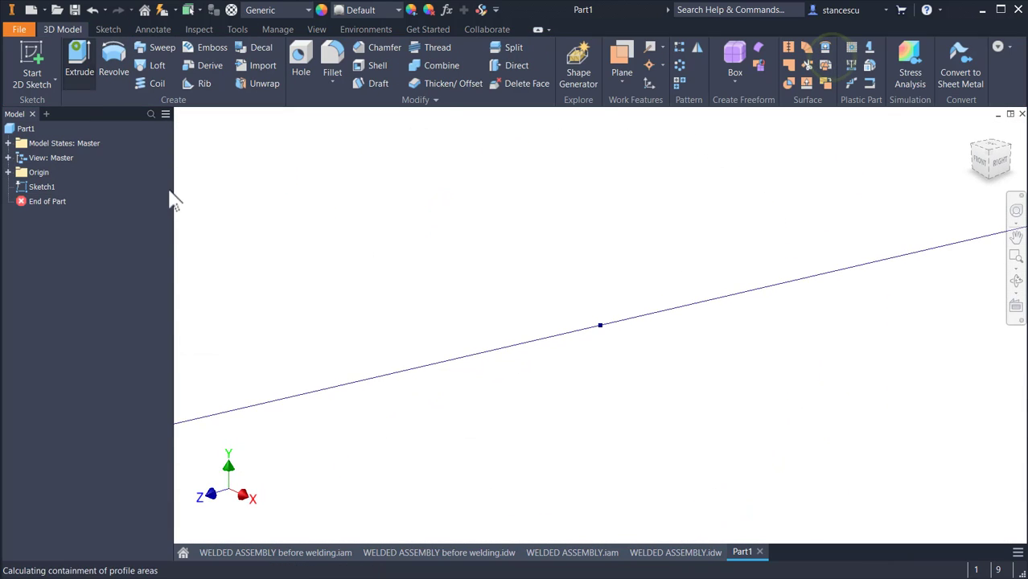
left_click(318, 352)
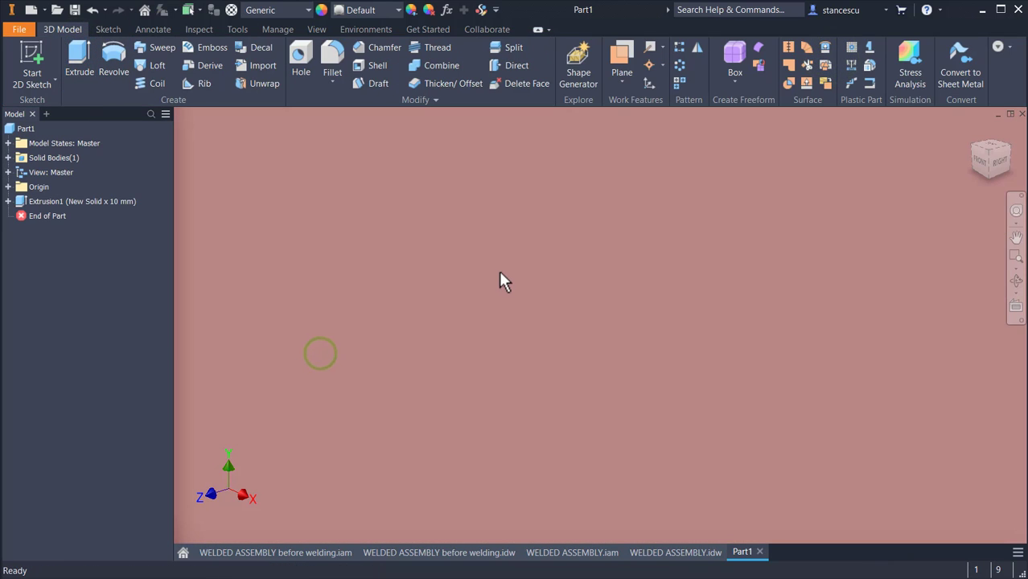
key("F6")
Sketch a horizontal U-shaped slot on the disc's front face, using two lines joined by a tangent arc and running past the outer edge.
left_click(638, 378)
left_click(729, 361)
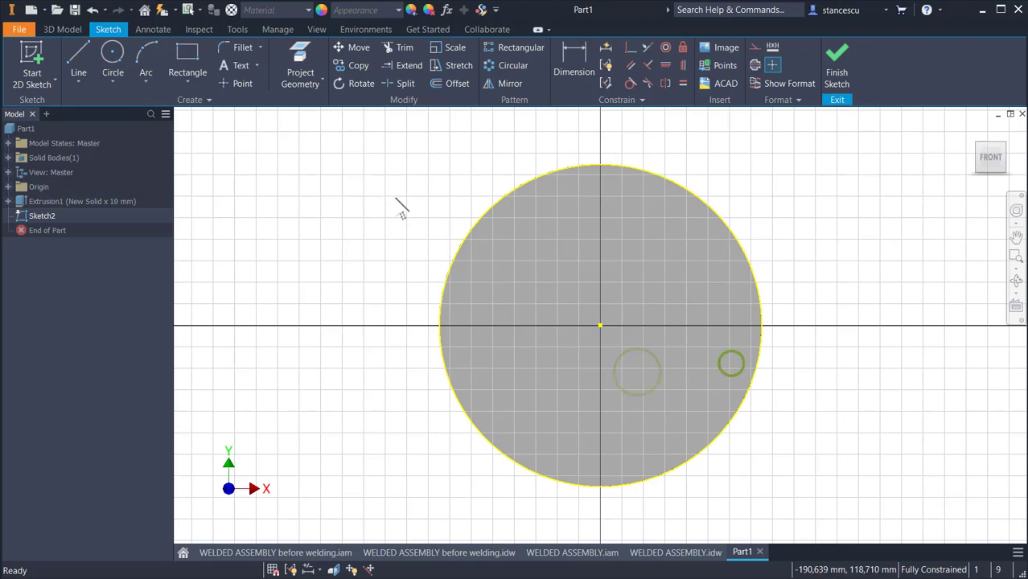
left_click(81, 61)
scroll(734, 259, "up", 2)
left_click(735, 260)
left_click(627, 260)
left_click_drag(626, 259, 627, 346)
left_click(761, 346)
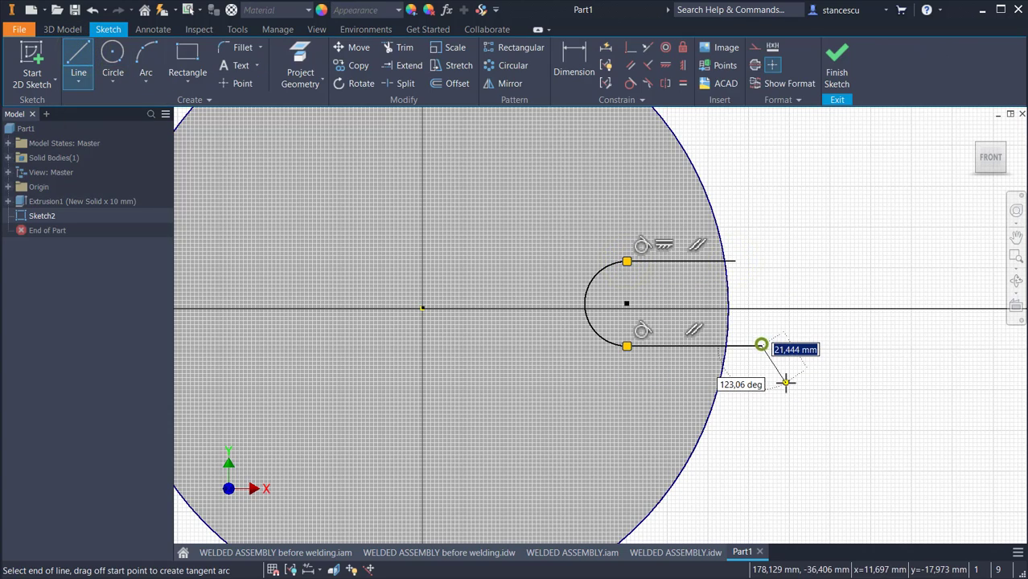
Trim both slot lines where they extend beyond the disc's circular edge.
left_click(387, 49)
left_click(733, 260)
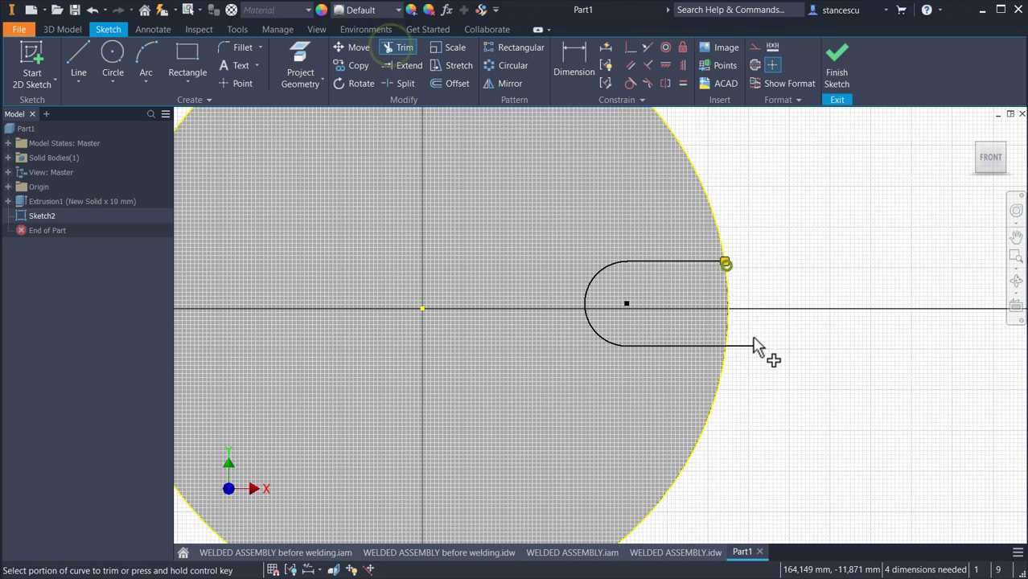
left_click(753, 346)
Align the centre of the slot's arc horizontally with the sketch origin.
left_click(666, 65)
left_click(627, 303)
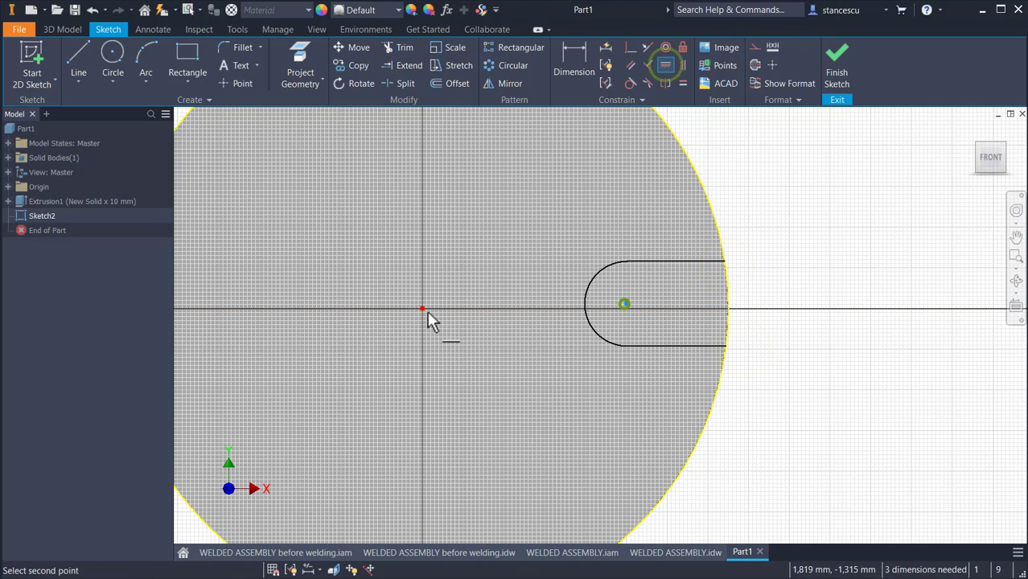
left_click(422, 308)
key("Escape")
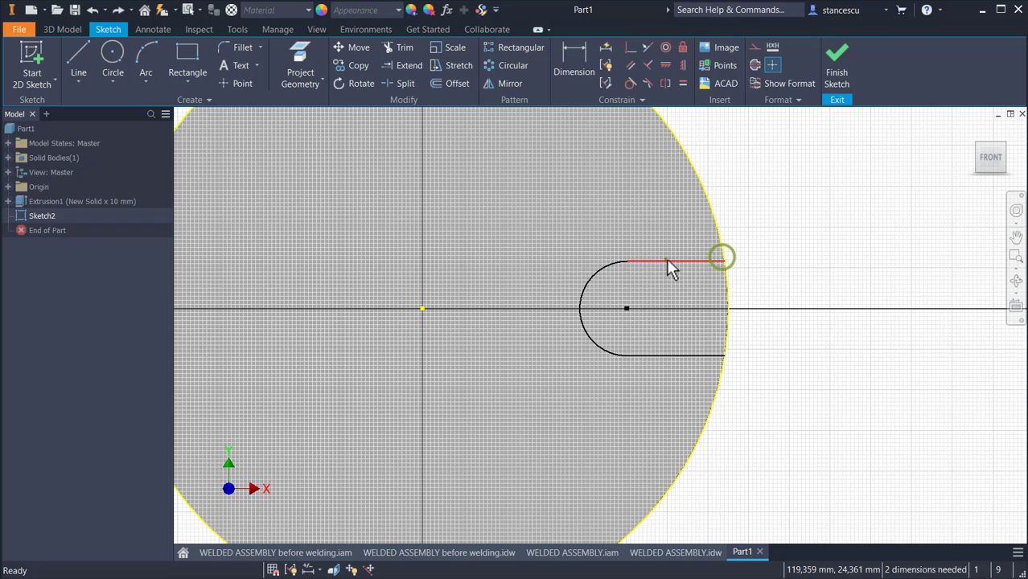
Narrow the slot and dimension its end arc with a radius of 22/2 mm.
left_click_drag(670, 263, 671, 287)
left_click(575, 57)
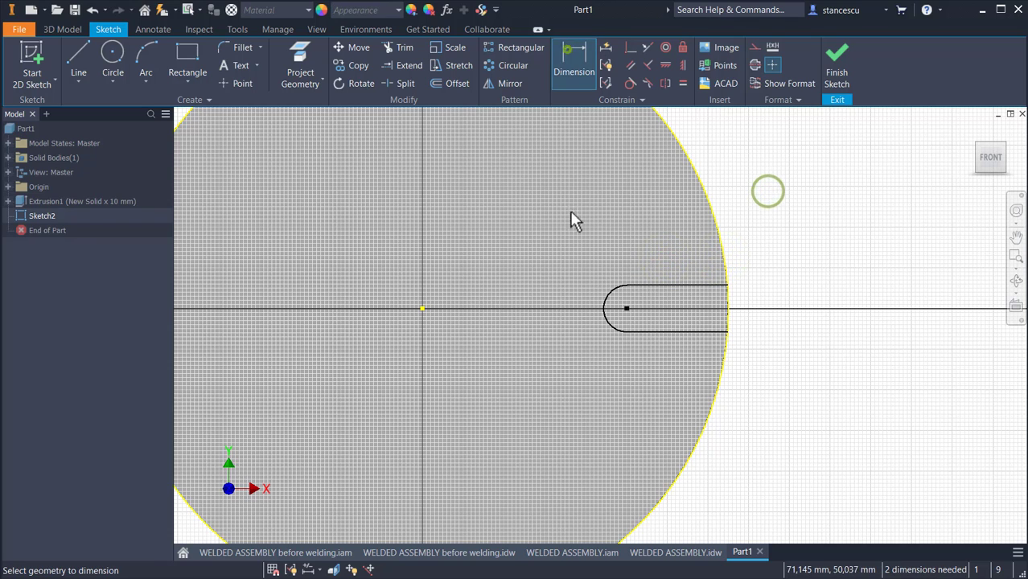
left_click(615, 301)
left_click(579, 259)
type("22/2")
key("Return")
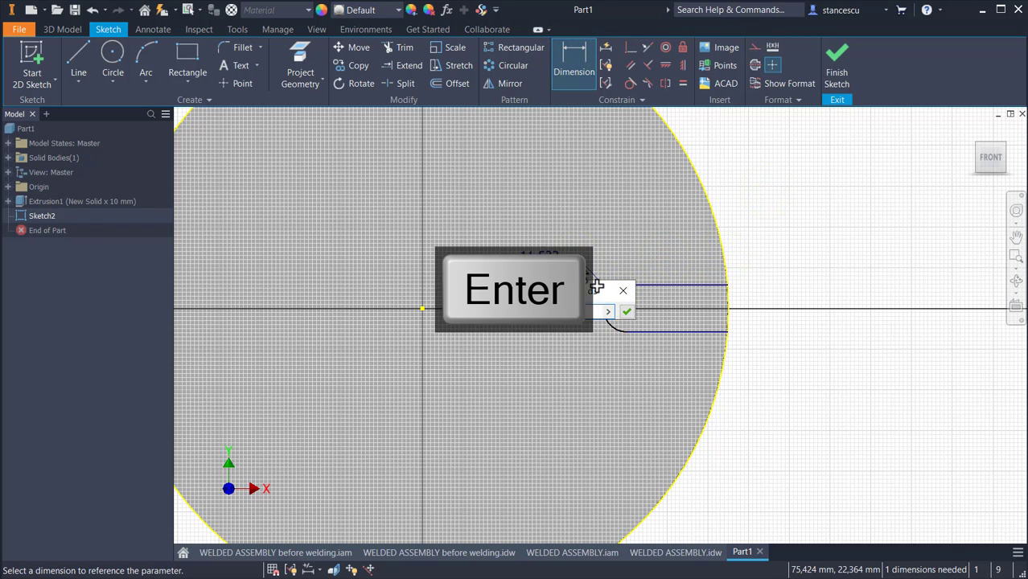
Dimension the slot arc's centre at 250/2 mm from the origin and finish the sketch.
left_click(422, 308)
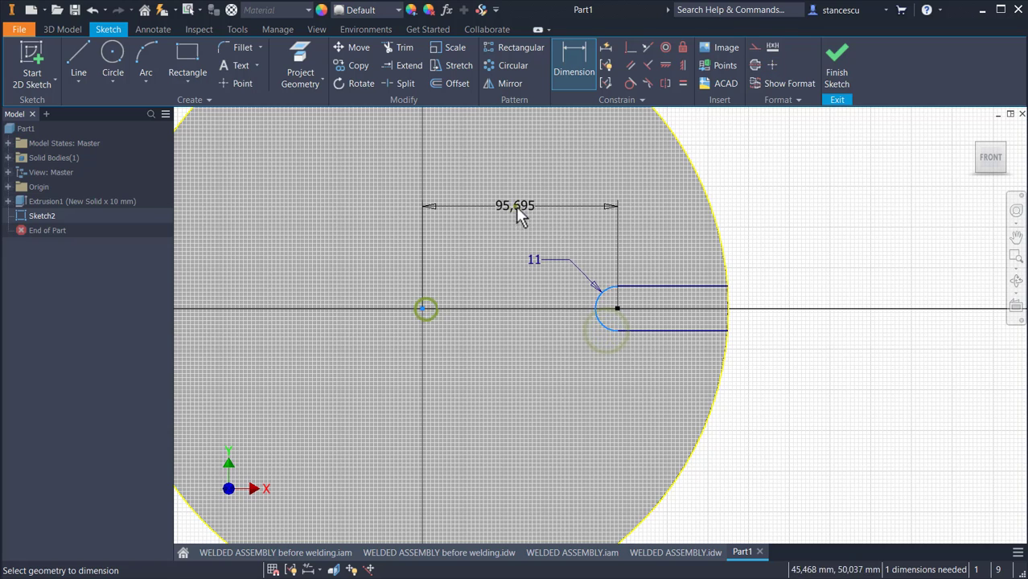
left_click(516, 208)
type("250/2")
key("Return")
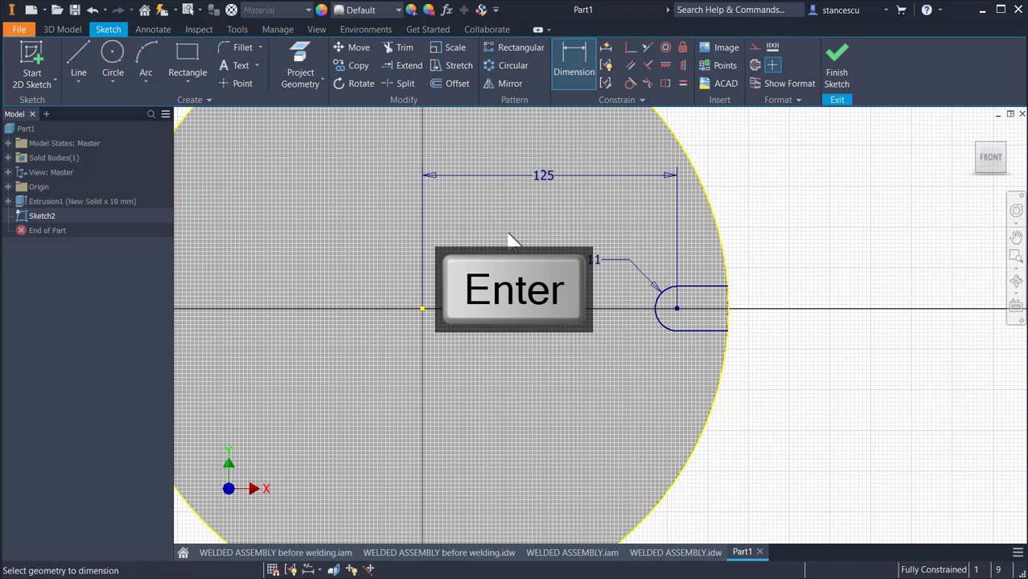
left_click(837, 69)
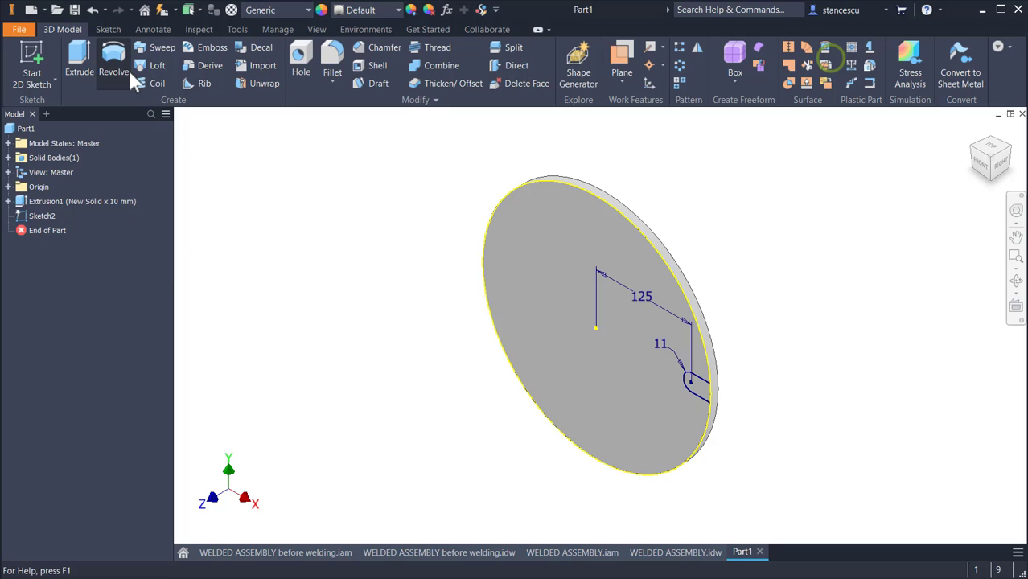
Extrude the slot profile as a cut through the whole thickness of the disc.
left_click(77, 72)
left_click(702, 385)
left_click(364, 296)
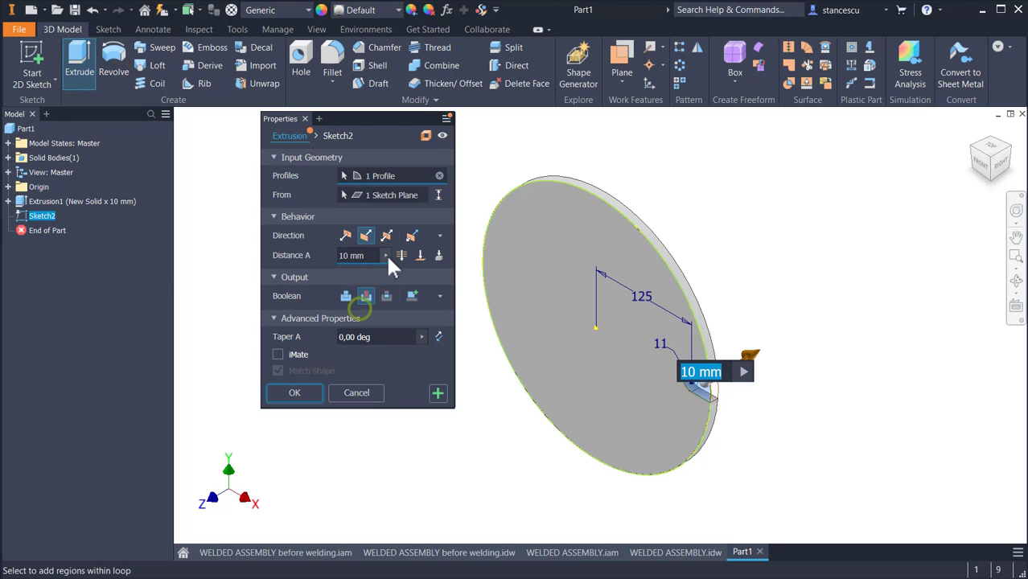
left_click(401, 255)
left_click(294, 392)
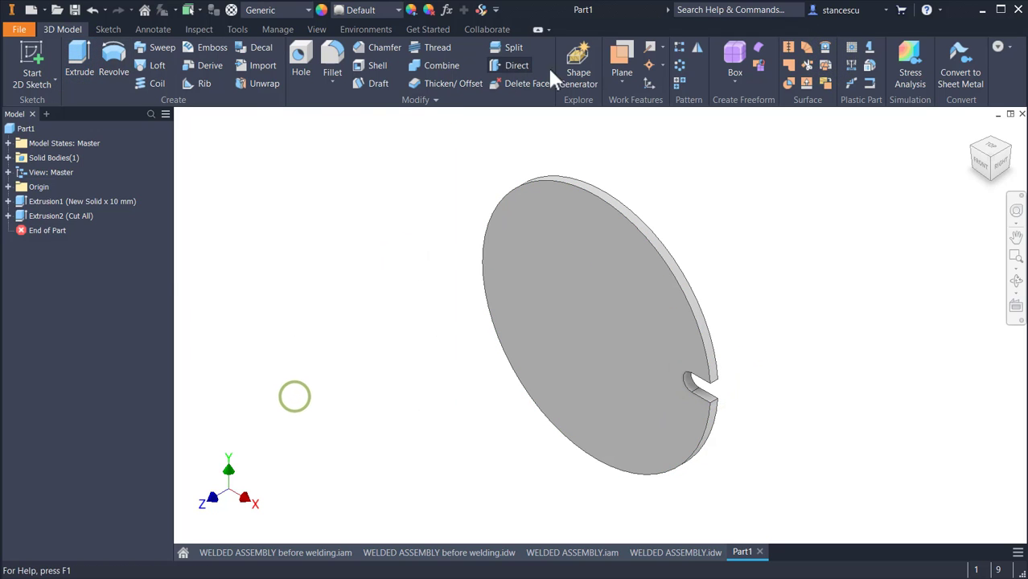
Create a circular pattern of the slot cut around the disc's axis with 4 occurrences over 360 degrees.
key("ctrl+shift+o")
left_click(60, 215)
left_click(233, 174)
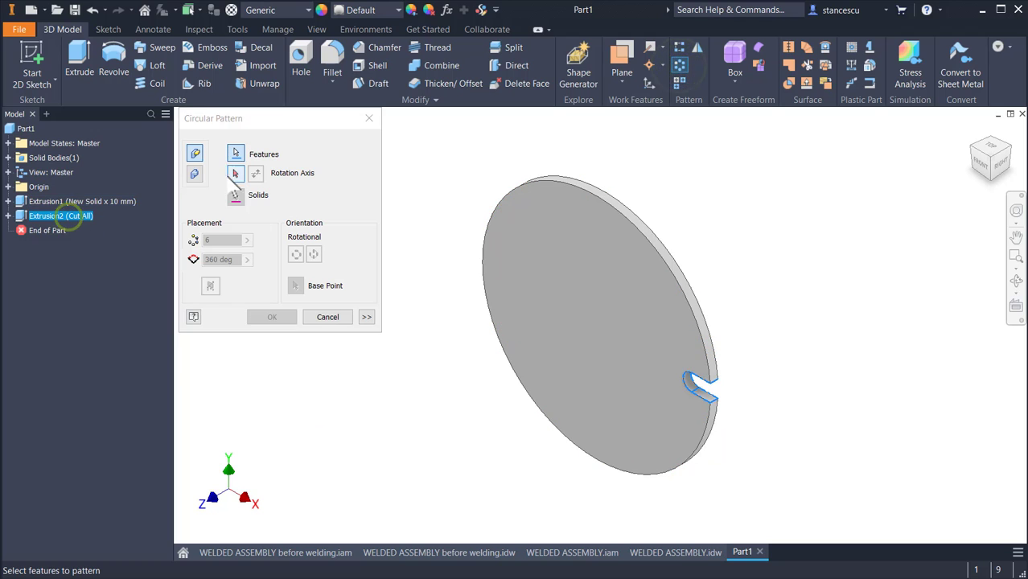
left_click(599, 190)
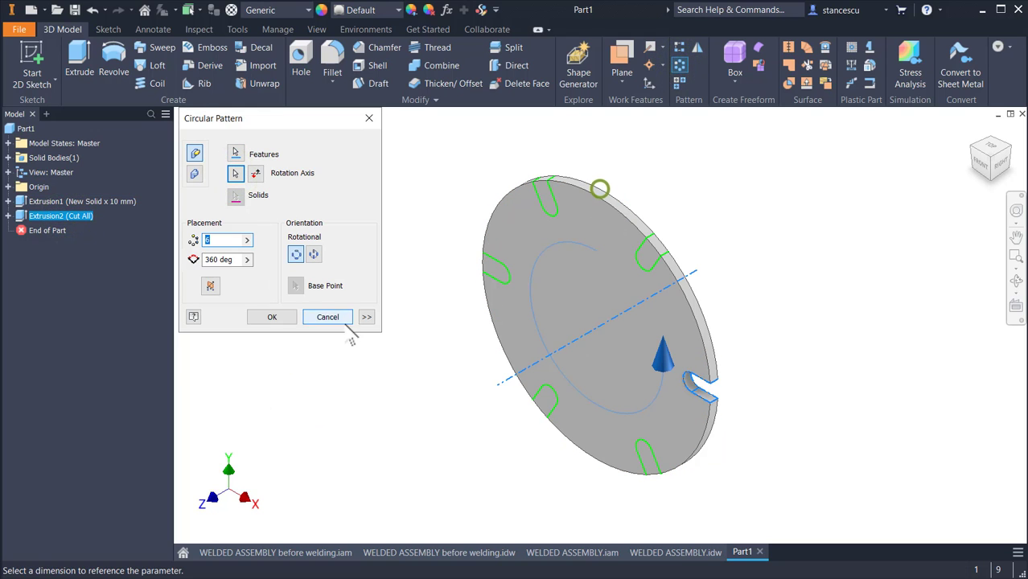
left_click(249, 320)
Assign the Steel, Cast material to the plate and apply the cast steel appearance.
left_click(273, 11)
scroll(271, 260, "down", 8)
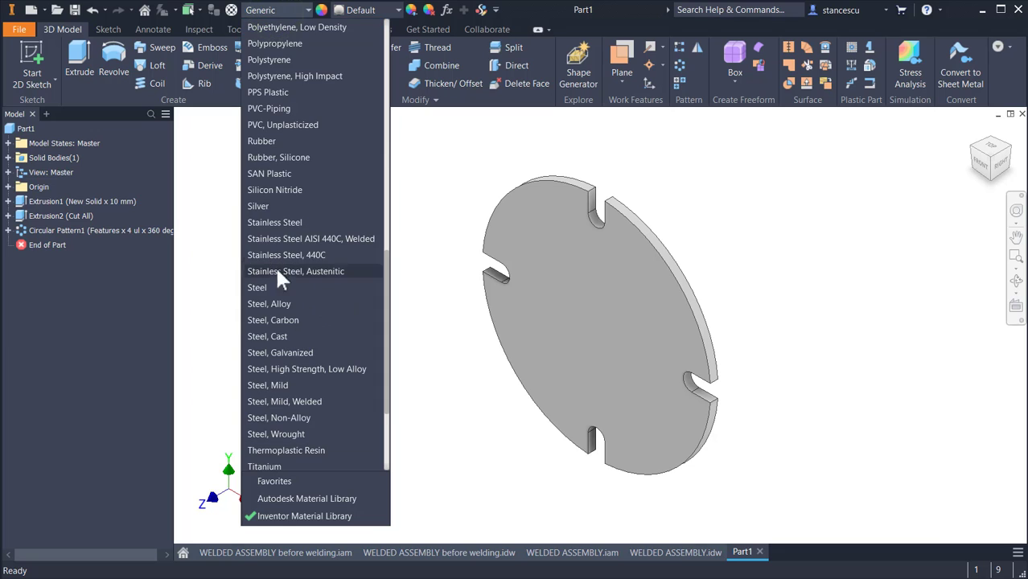
left_click(274, 337)
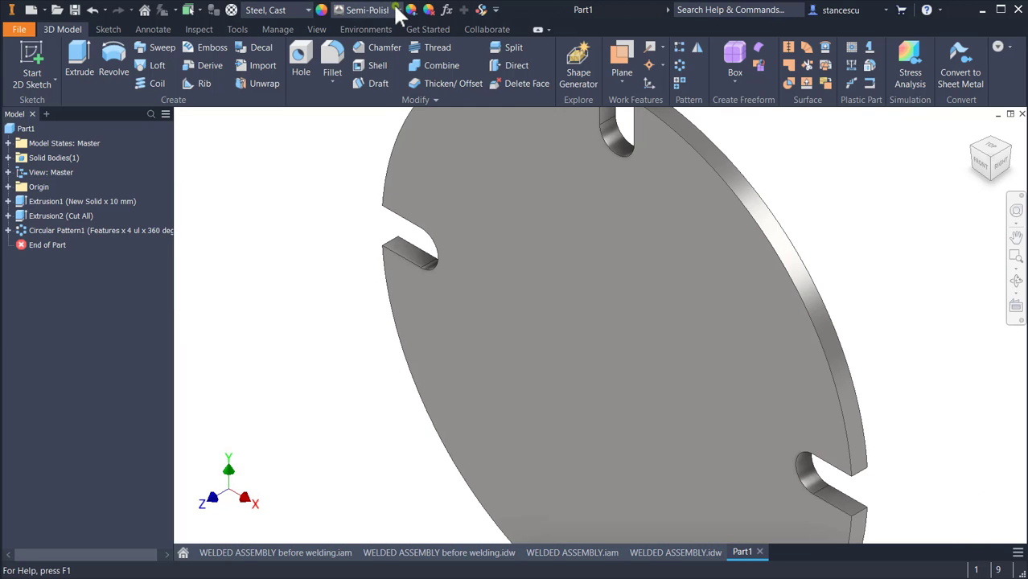
left_click(397, 10)
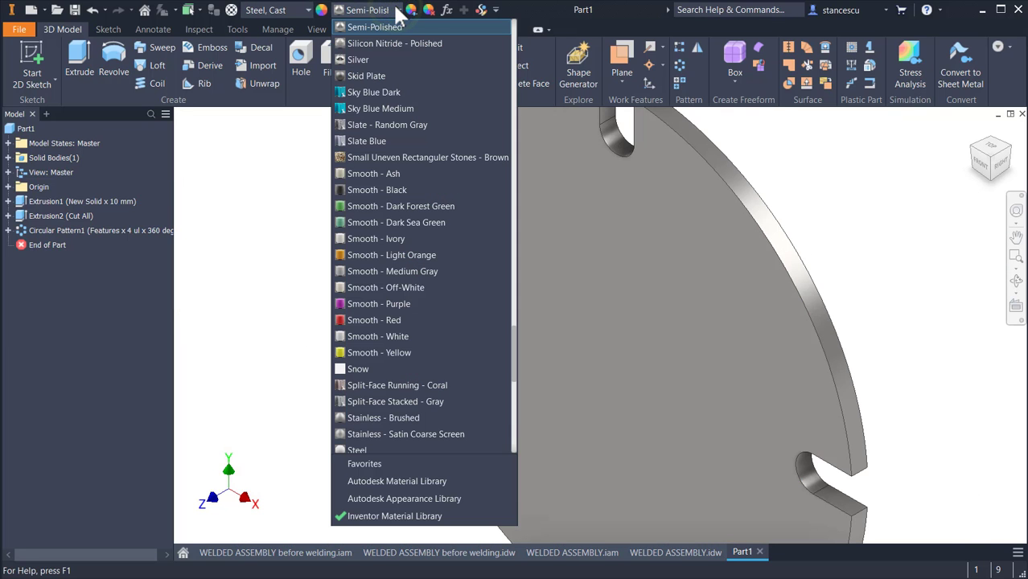
scroll(382, 207, "down", 2)
left_click(382, 351)
scroll(716, 193, "down", 6)
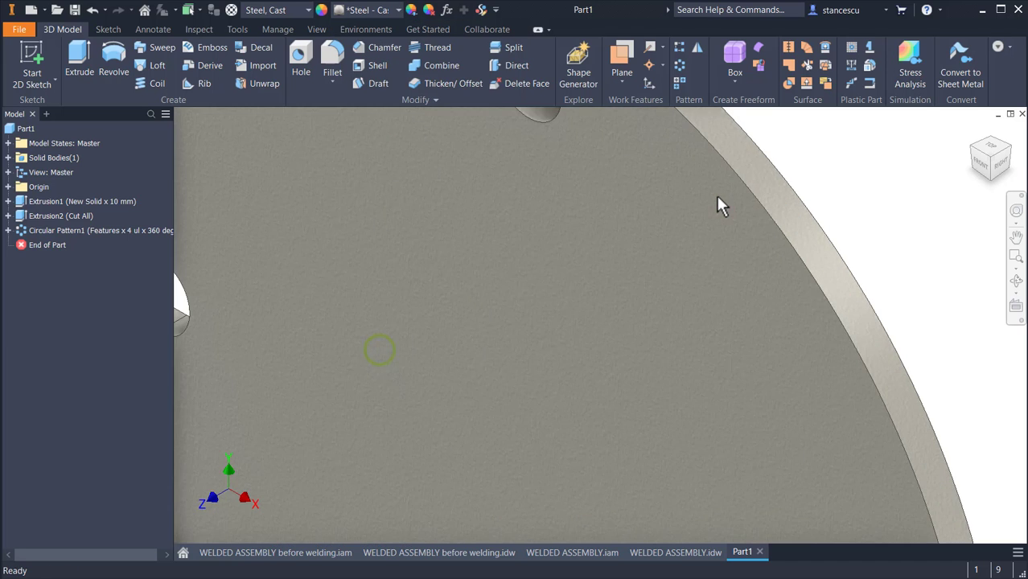
scroll(752, 208, "up", 5)
key("Home")
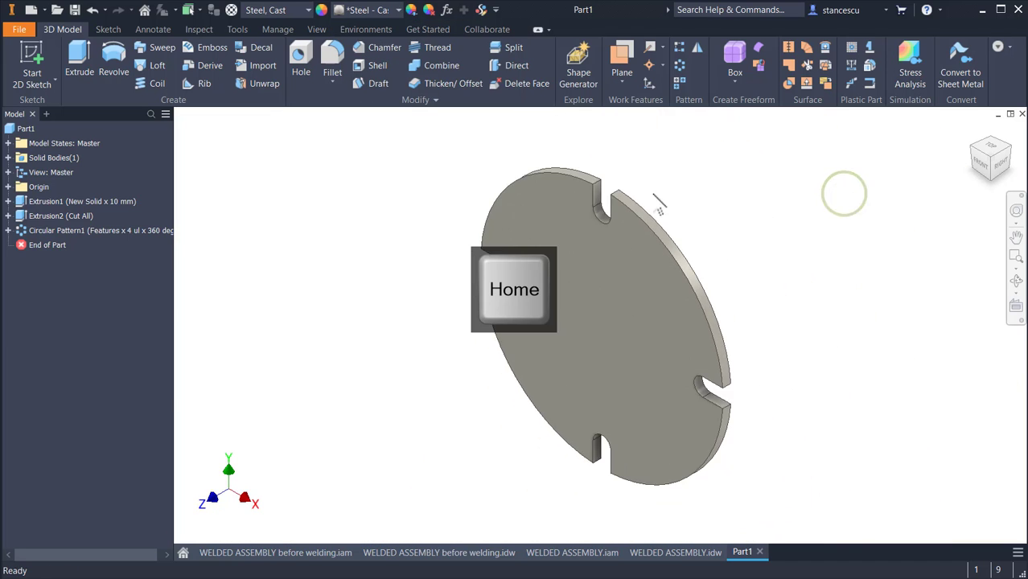
Save the part as PLATE after.ipt in the tutorial folder and close it.
left_click(75, 11)
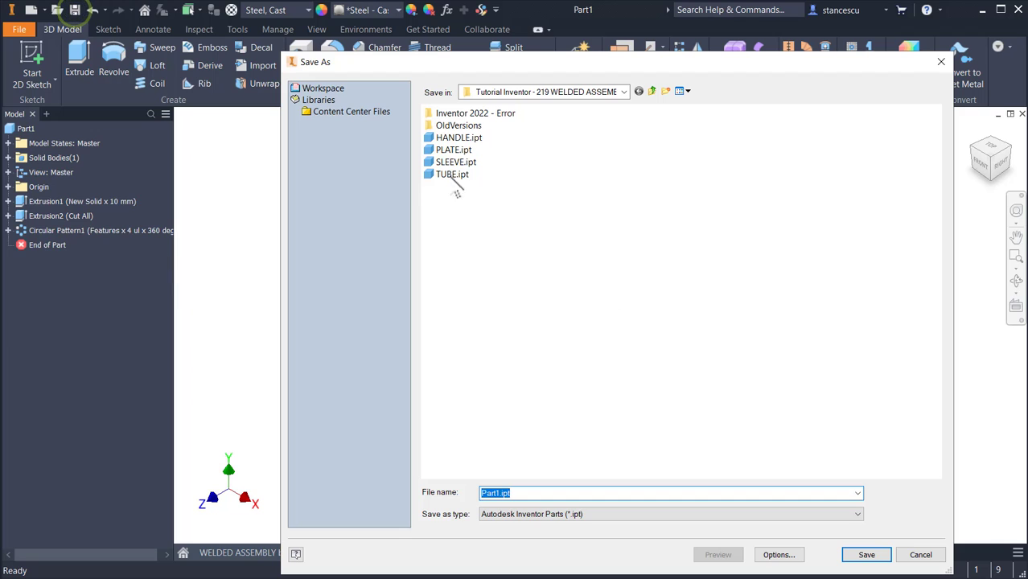
left_click(451, 149)
left_click(508, 493)
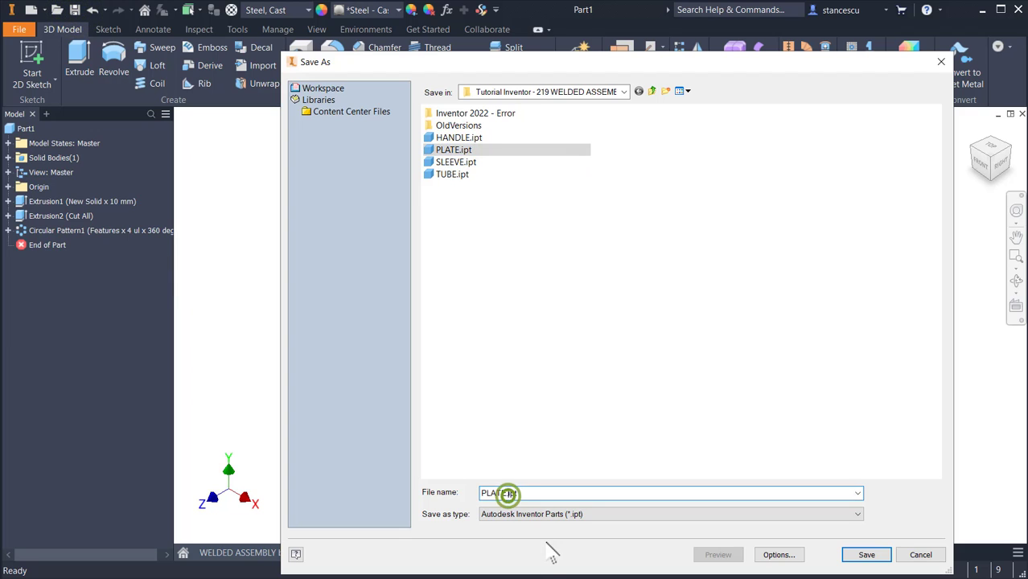
key("Left")
type("after")
key("Return")
left_click(1022, 114)
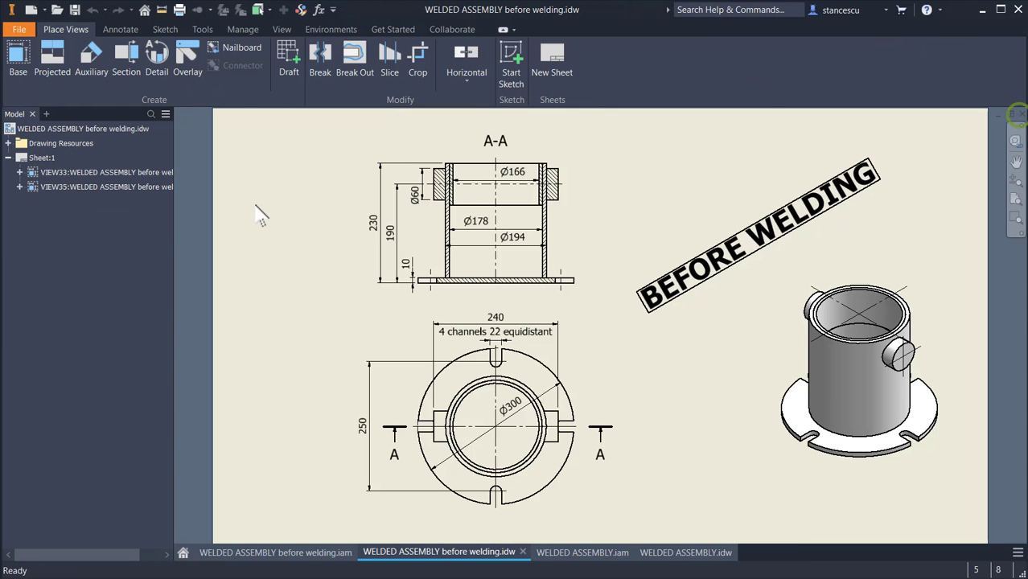
Create a new part for the tube and start a 2D sketch on its front XY plane.
left_click(32, 14)
double_click(401, 161)
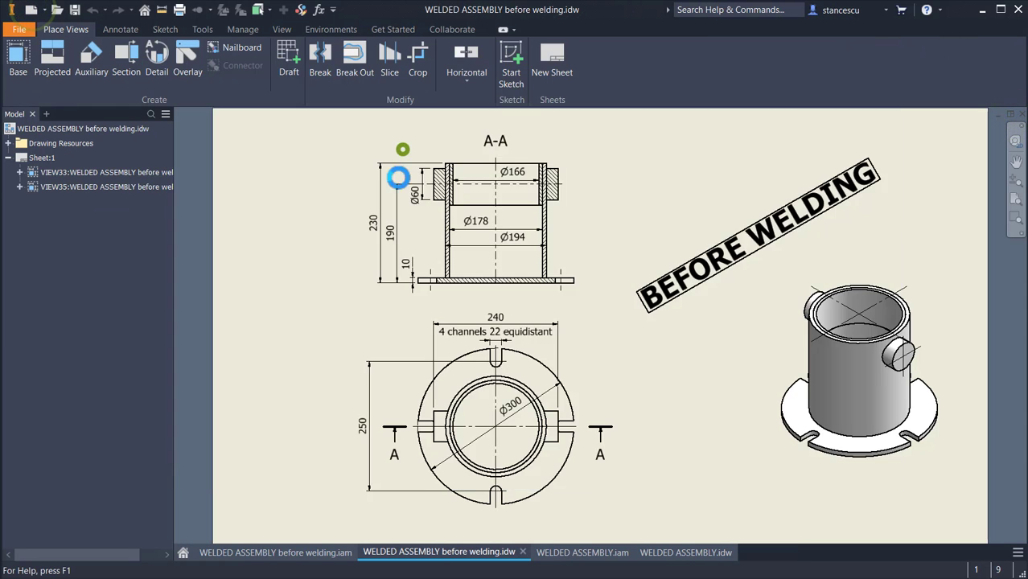
left_click(29, 64)
left_click(505, 215)
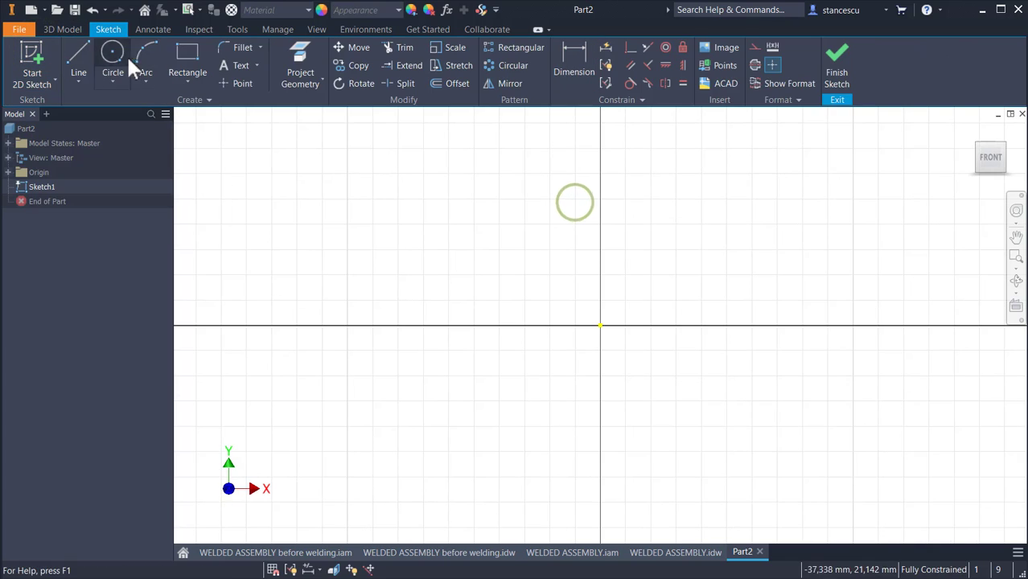
Sketch two concentric circles of 194 mm and 178 mm diameter centred on the origin and finish the sketch.
left_click(112, 64)
left_click(600, 326)
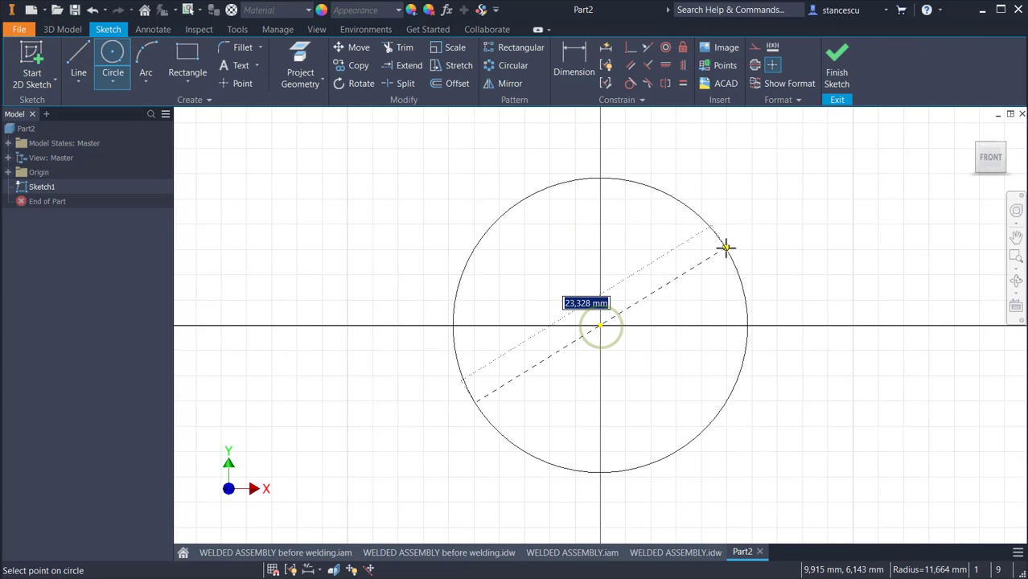
type("190")
key("Return")
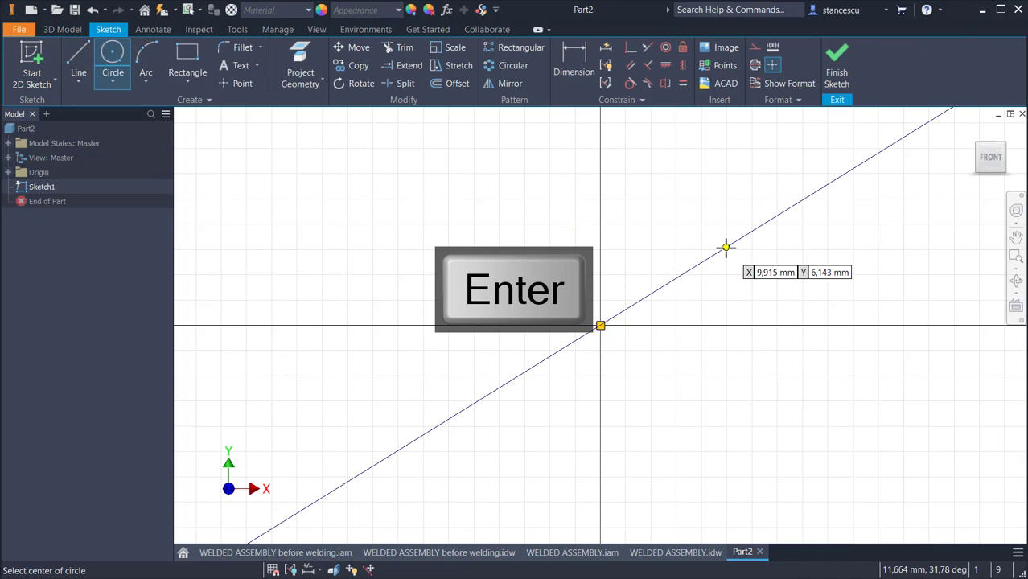
left_click(602, 326)
type("170")
key("Return")
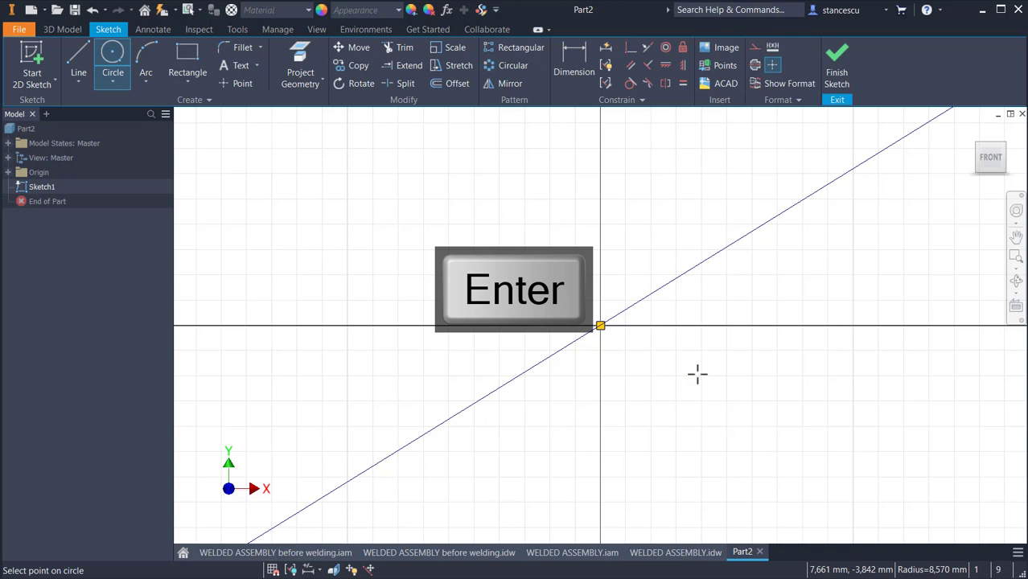
left_click(837, 77)
Extrude the ring between the two circles by 230-10 mm to form the tube.
key("F6")
key("e")
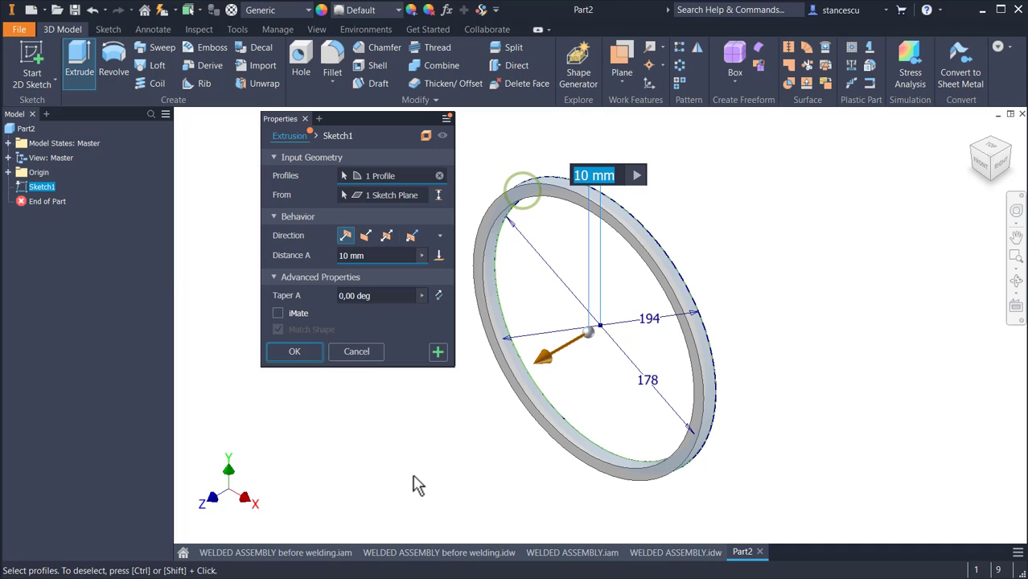
type("230-1")
key("Return")
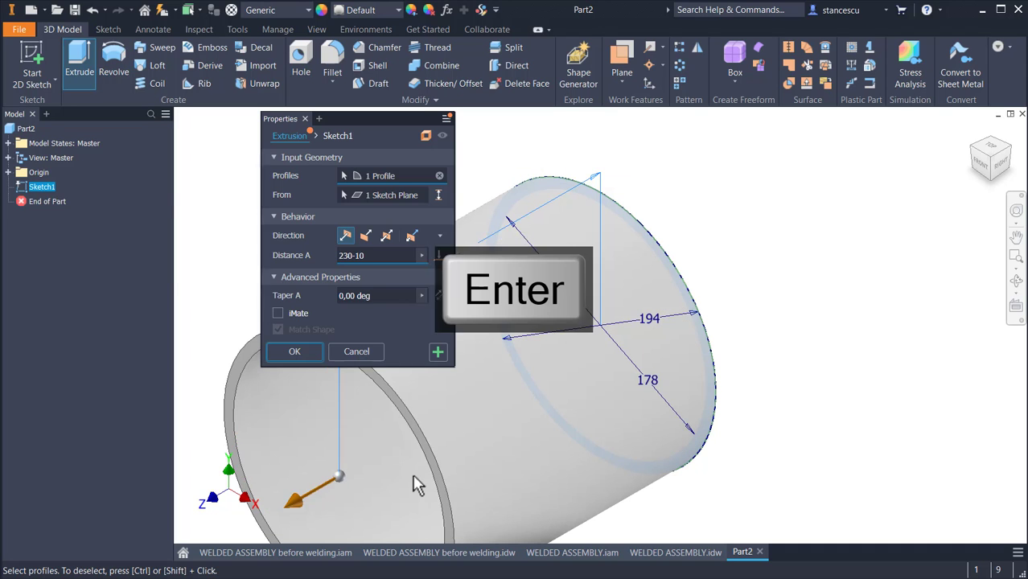
Assign the Steel, Cast material to the tube and give it the cast steel appearance.
key("F6")
left_click(301, 10)
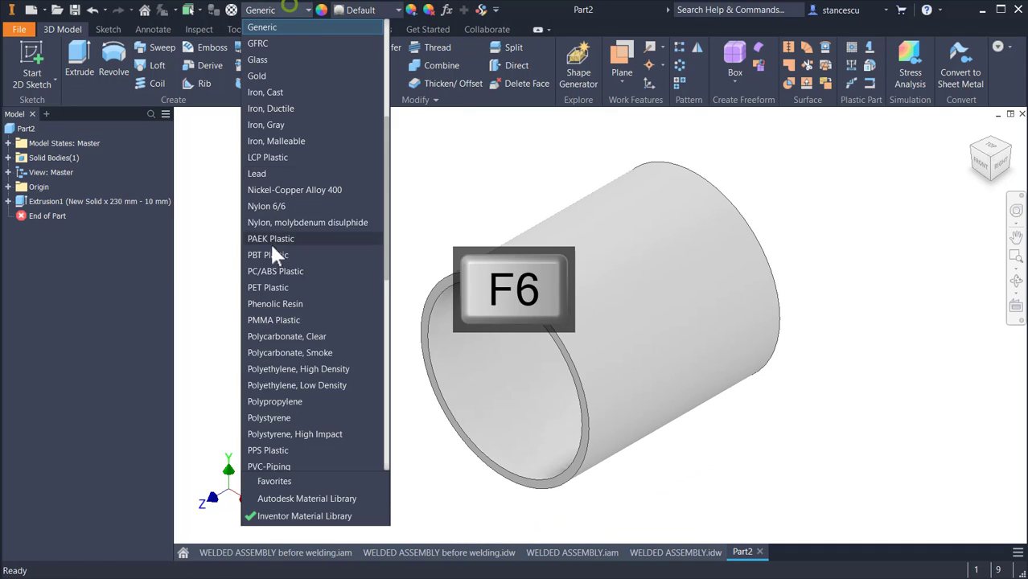
scroll(270, 246, "down", 8)
left_click(274, 338)
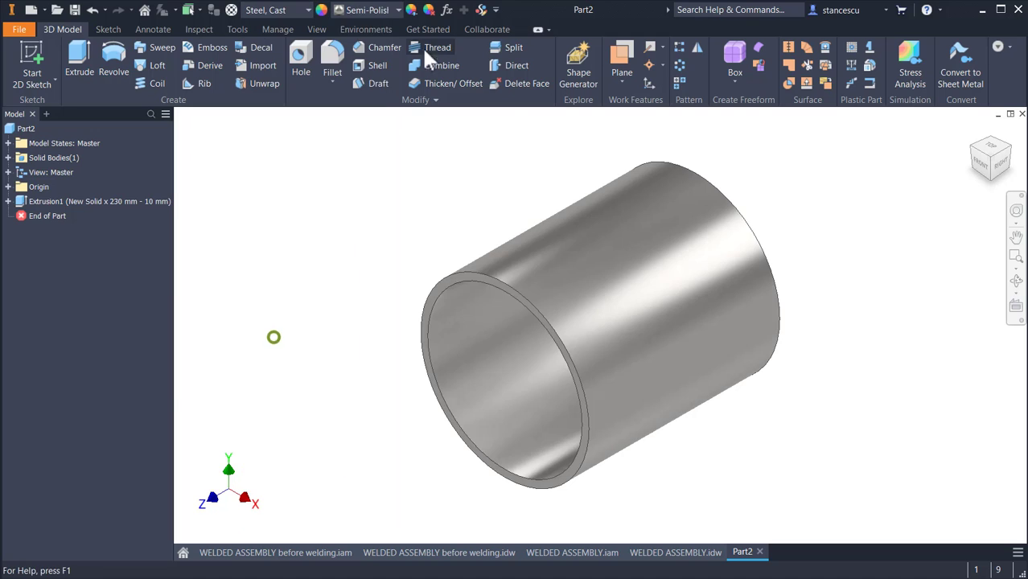
left_click(368, 9)
left_click(377, 353)
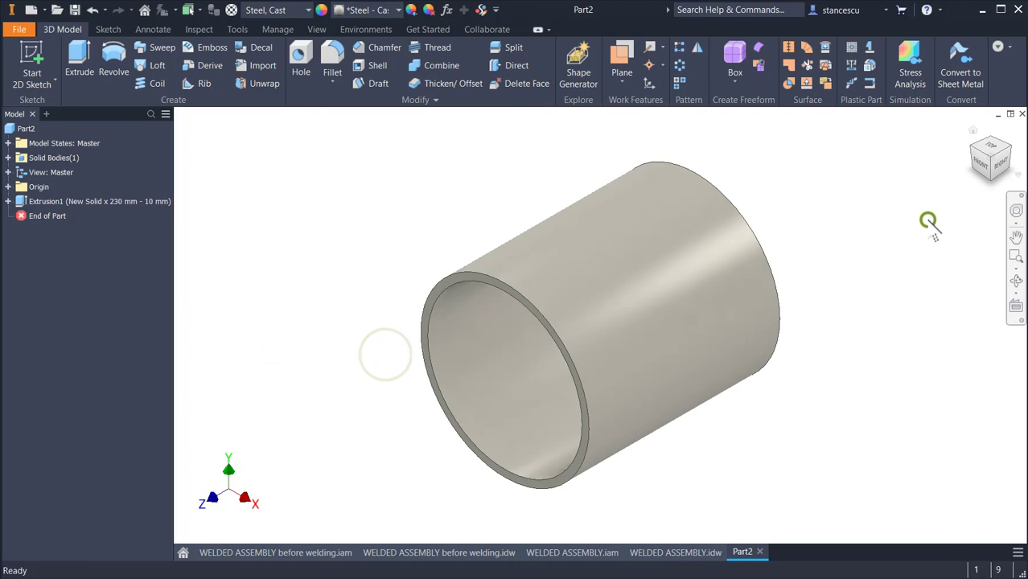
Save the tube part as TUBE after in the tutorial folder and close it.
key("ctrl+s")
left_click(434, 186)
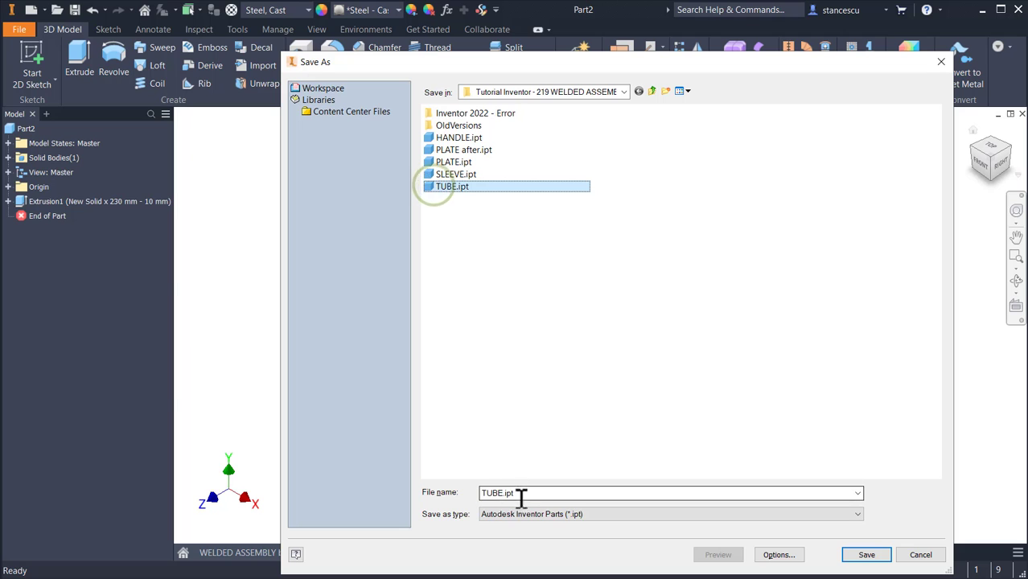
left_click(522, 493)
key("BackSpace")
type("after")
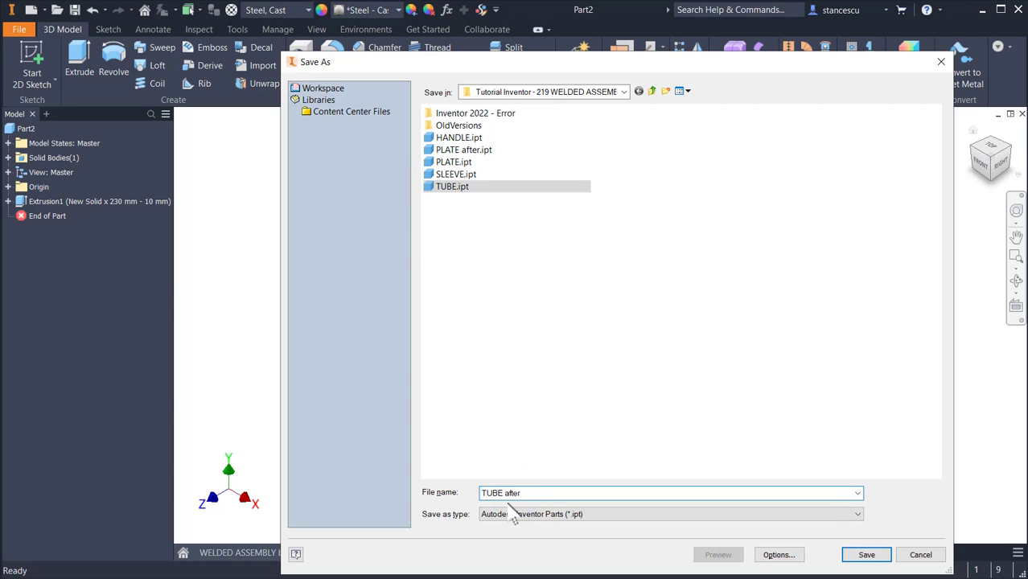
left_click(867, 554)
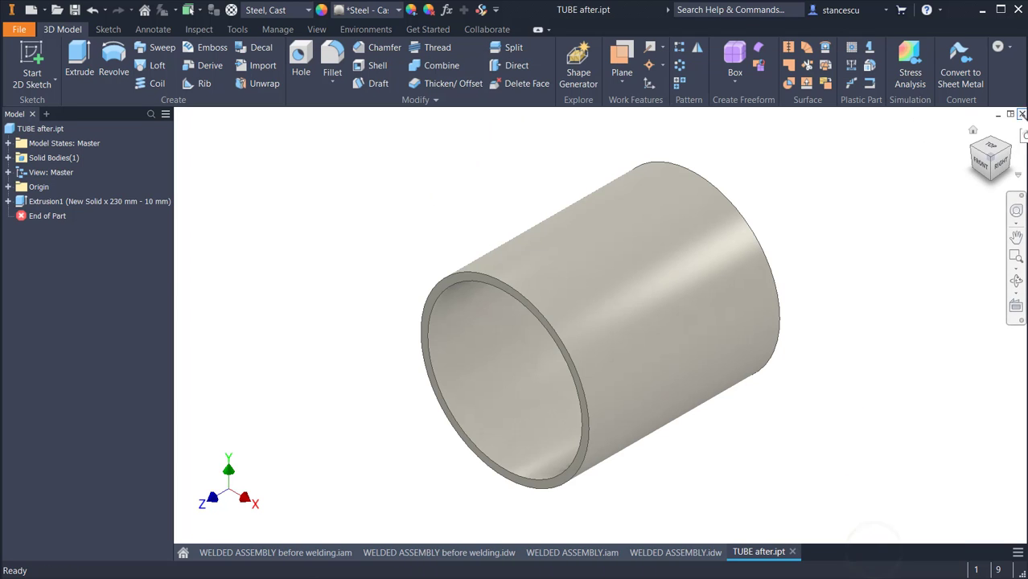
left_click(1022, 113)
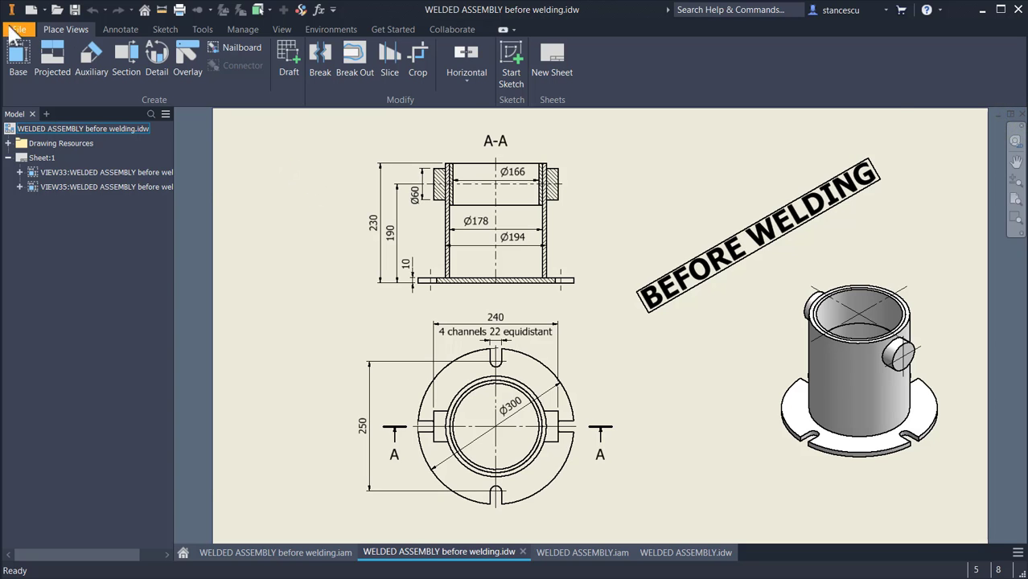
Create another new part for the sleeve and start a 2D sketch on its front XY plane.
left_click(32, 9)
double_click(405, 153)
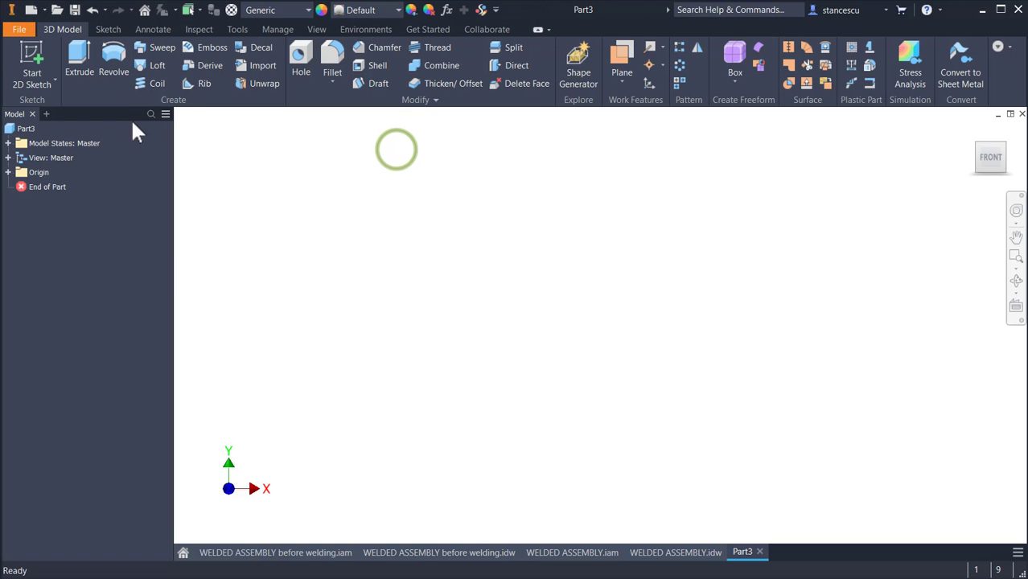
key("s")
left_click(551, 207)
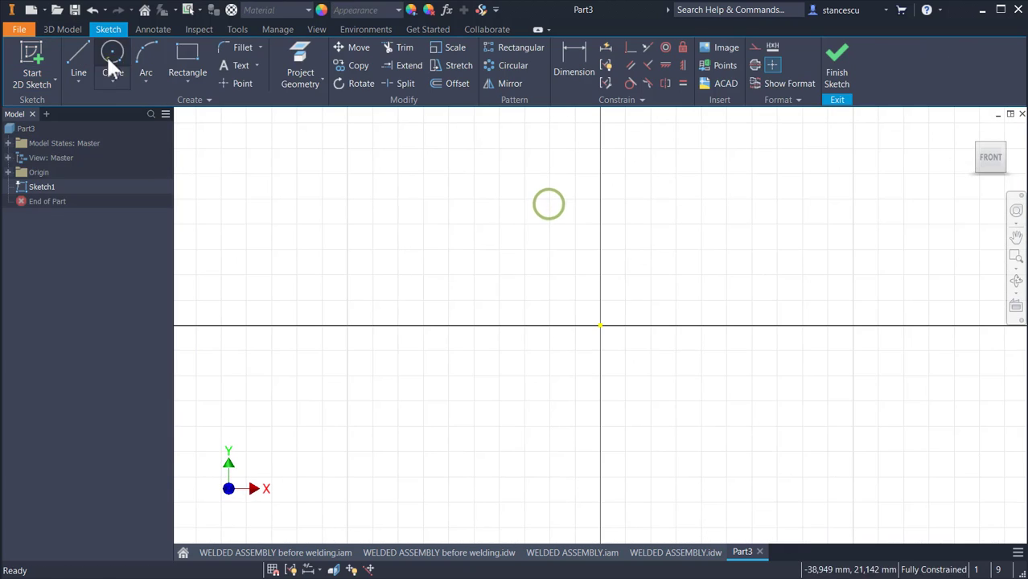
Sketch concentric circles of 178 mm and 166 mm diameter at the origin for the sleeve and finish the sketch.
key("c")
left_click(601, 325)
type("198")
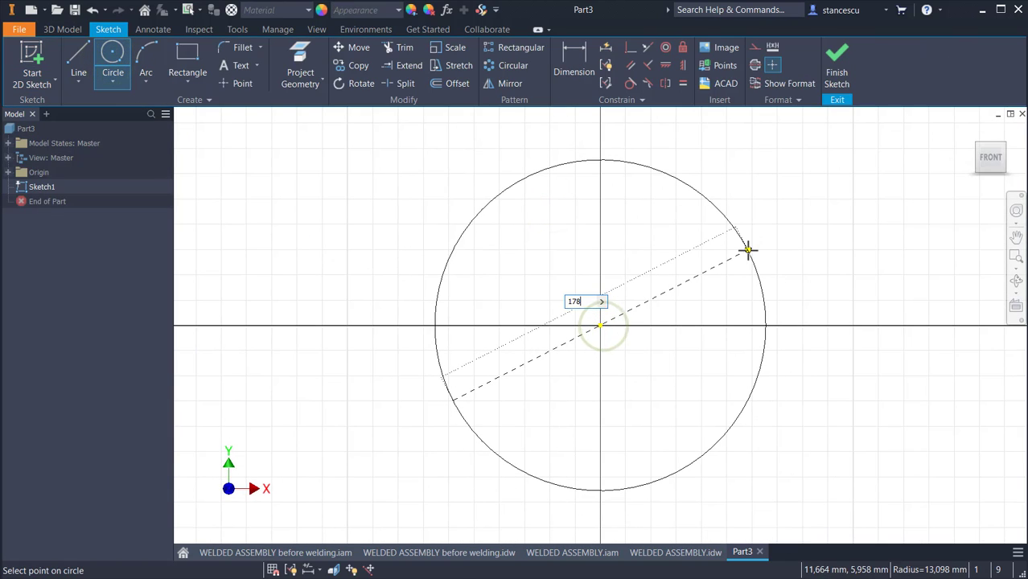
key("Return")
left_click(600, 325)
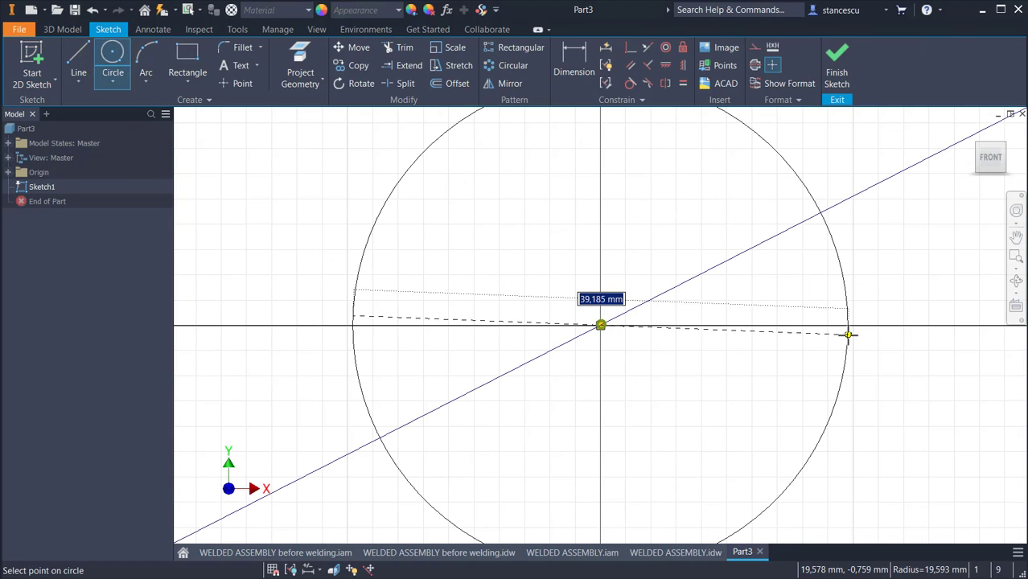
type("16")
key("Return")
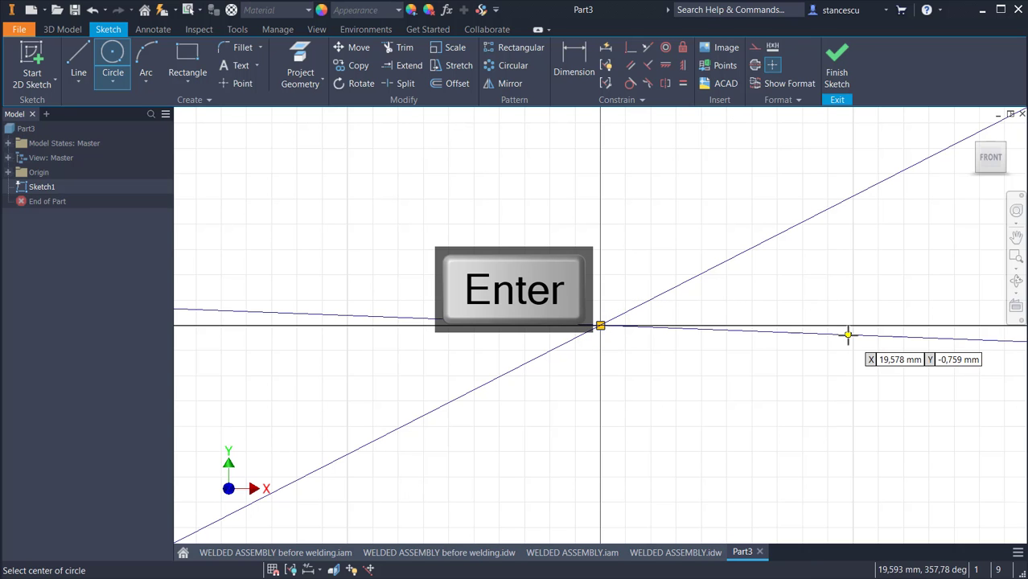
left_click(843, 70)
Extrude the ring between the 178 mm and 166 mm circles by 80 mm.
key("F6")
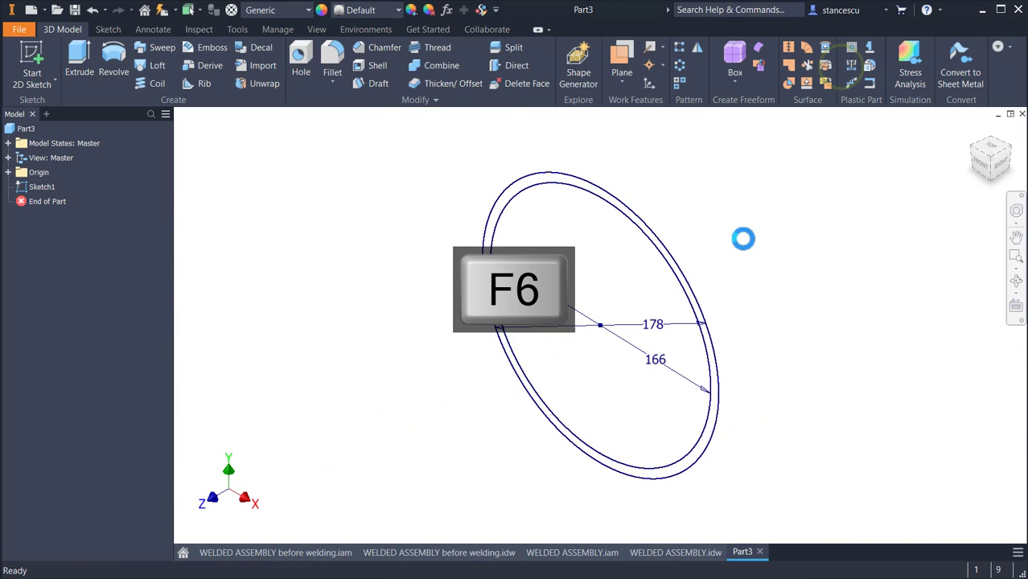
left_click(79, 56)
scroll(510, 225, "down", 3)
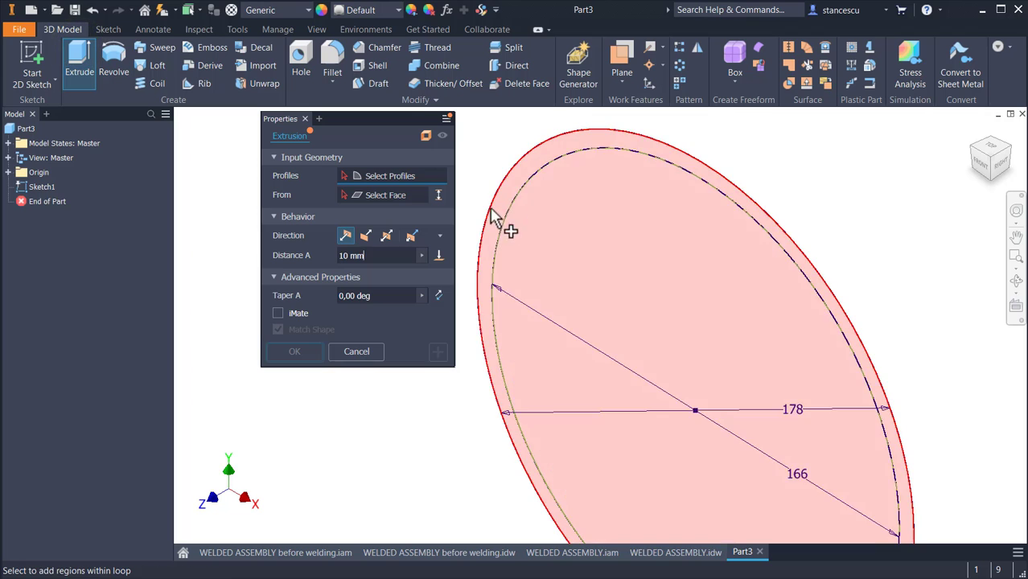
left_click(491, 226)
type("80")
key("Return")
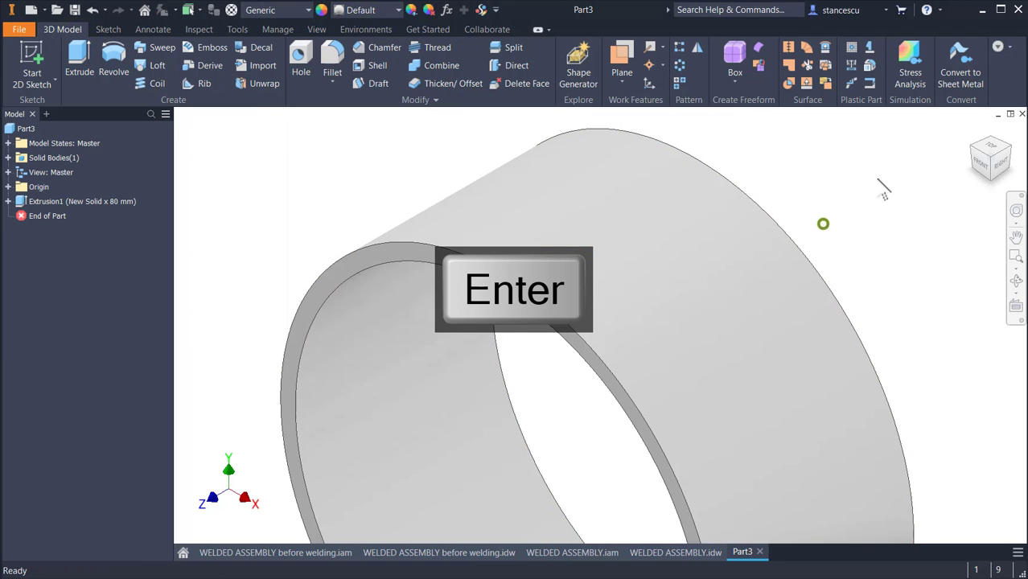
Assign the Steel, Cast material and the Steel - Cast appearance to the sleeve.
key("F6")
left_click(266, 9)
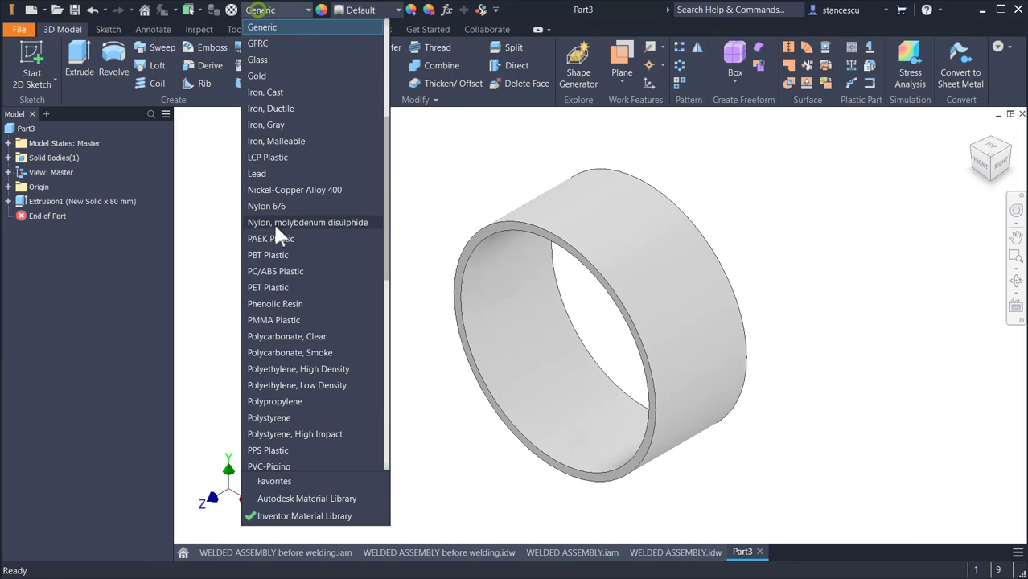
scroll(273, 222, "down", 5)
left_click(288, 336)
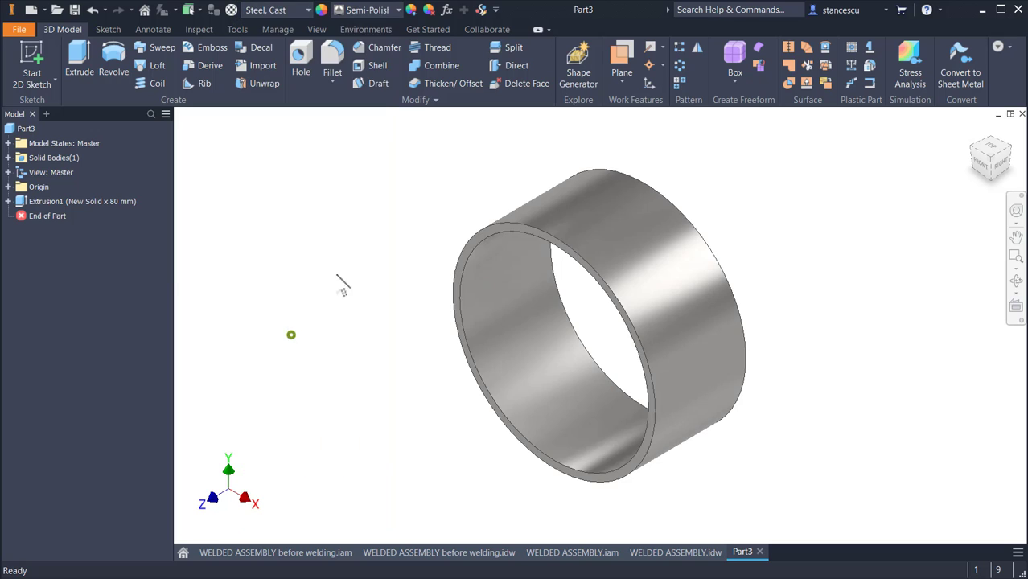
left_click(366, 10)
scroll(367, 363, "down", 3)
left_click(380, 354)
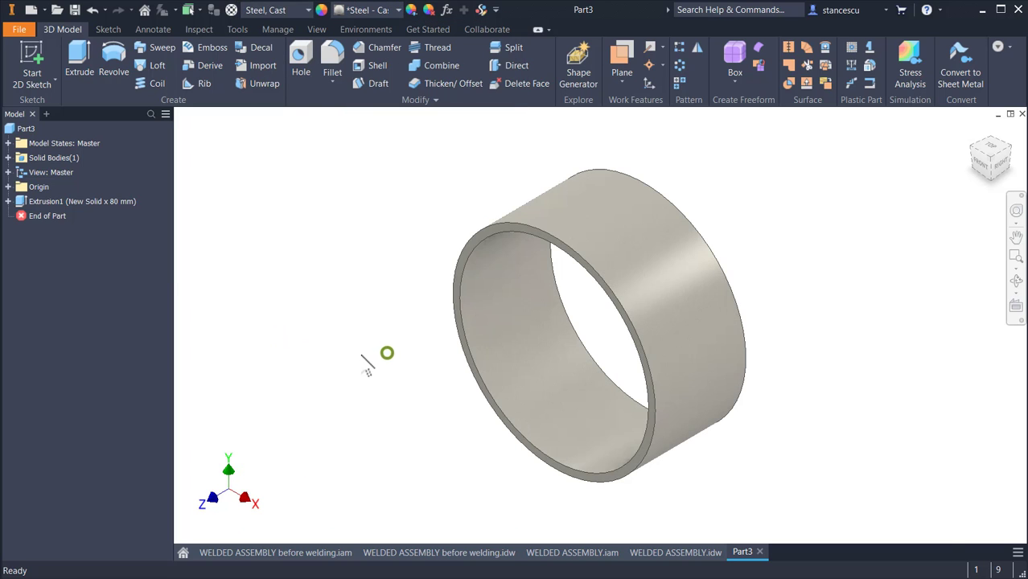
Save the sleeve part as SLEEVE after in the tutorial folder and close it.
key("ctrl+s")
left_click(456, 174)
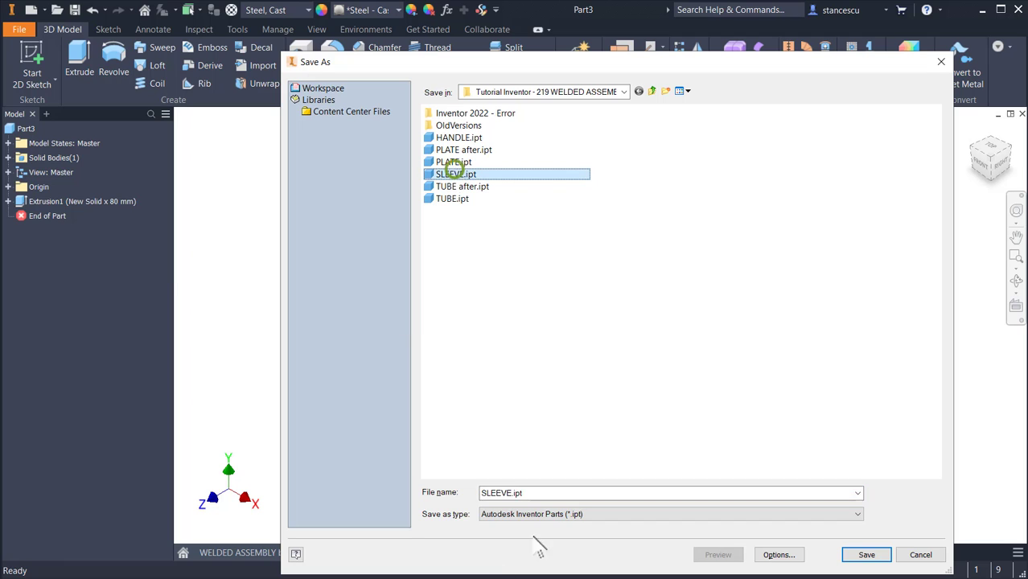
double_click(539, 496)
left_click(539, 495)
key("BackSpace")
key("BackSpace")
key("BackSpace")
key("BackSpace")
type("after")
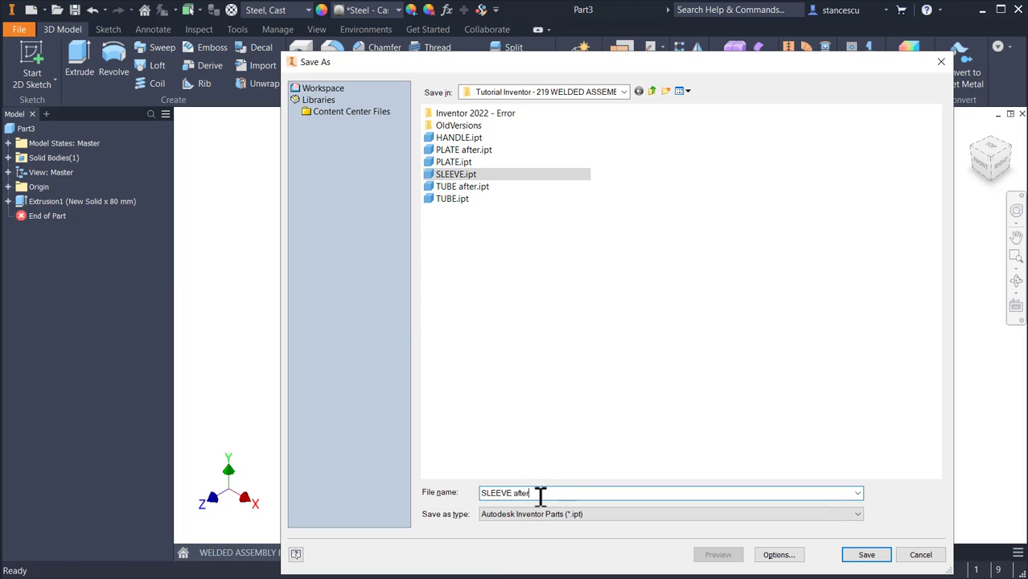
key("Return")
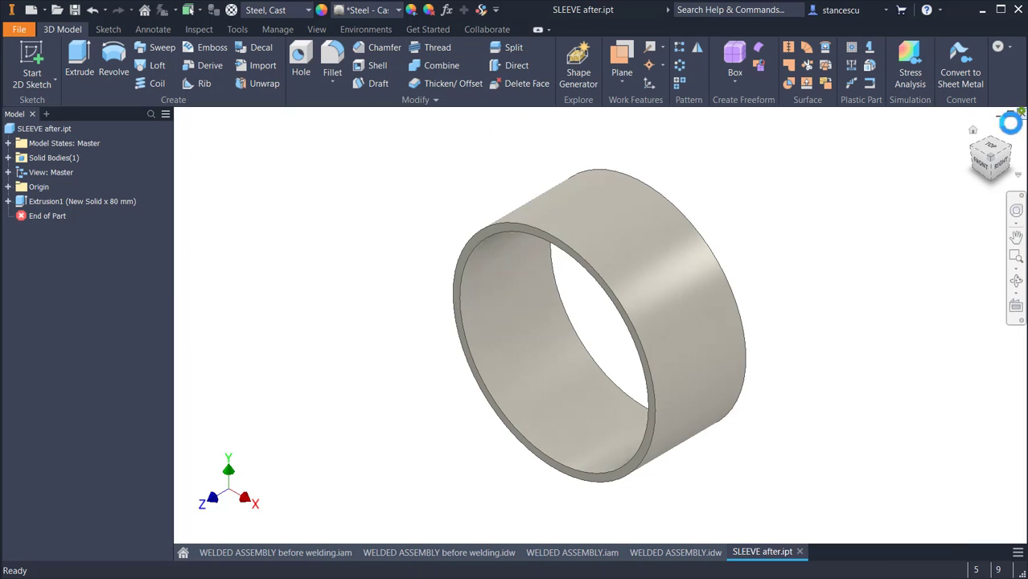
left_click(1021, 113)
Create a new Standard (mm) part for the handle and start a 2D sketch on its XY plane.
left_click(294, 191)
left_click(30, 10)
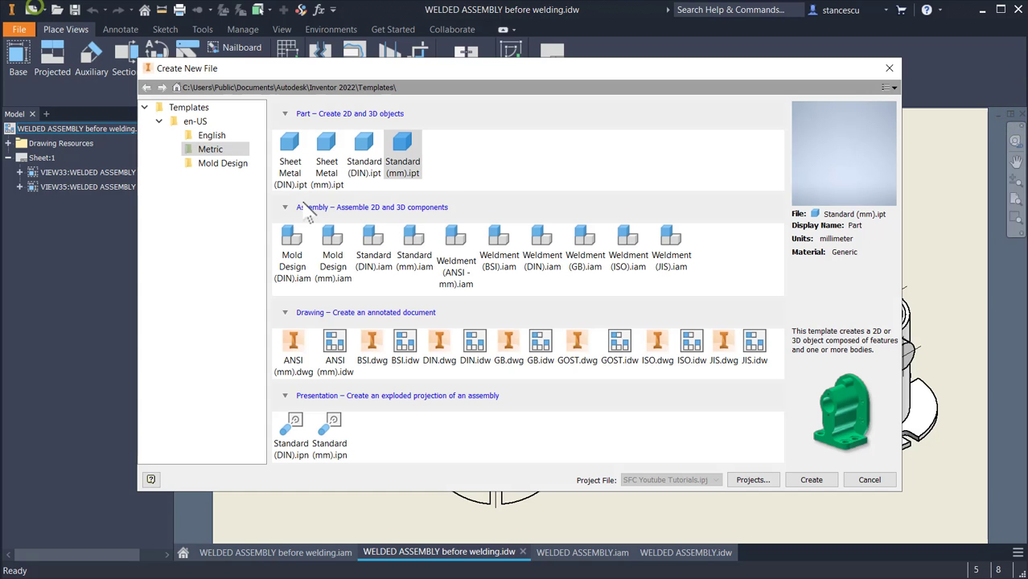
double_click(409, 148)
left_click(32, 57)
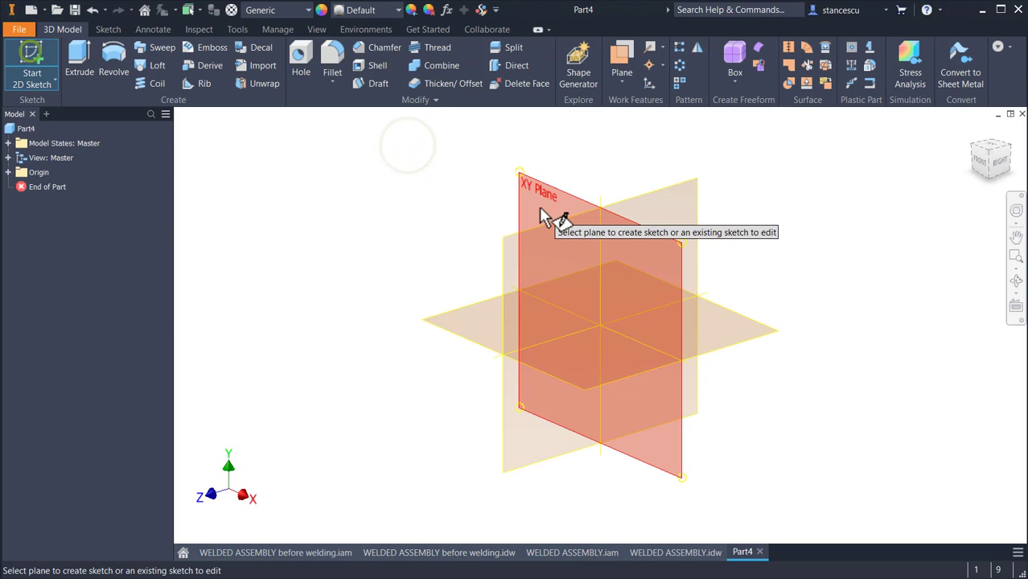
left_click(538, 207)
Sketch a 60 mm diameter circle centred on the origin for the handle and finish the sketch.
left_click(115, 53)
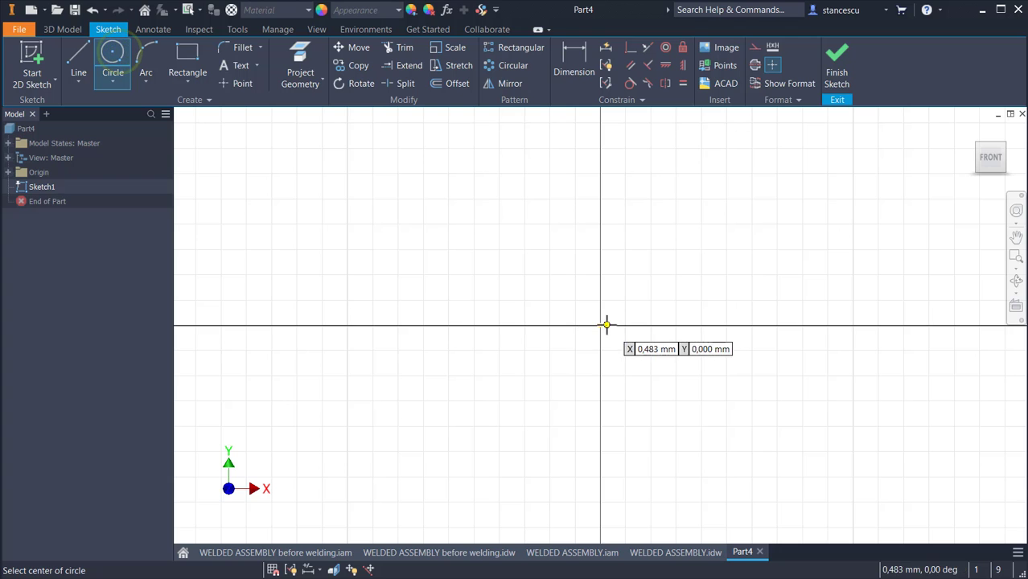
left_click(601, 326)
type("60")
key("Return")
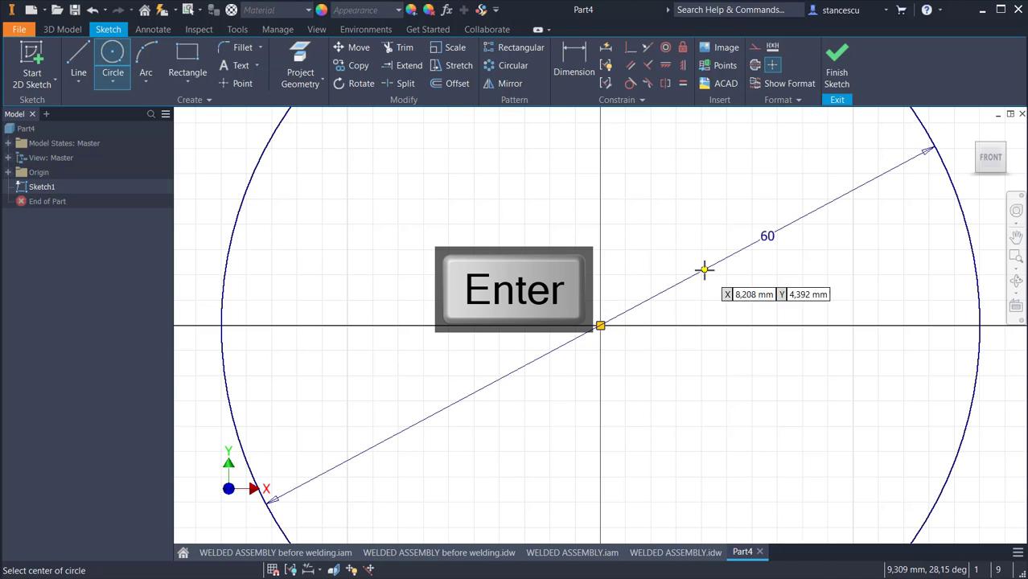
left_click(837, 64)
Extrude the 60 mm circle into a solid cylinder with a distance of 240/2 mm.
key("e")
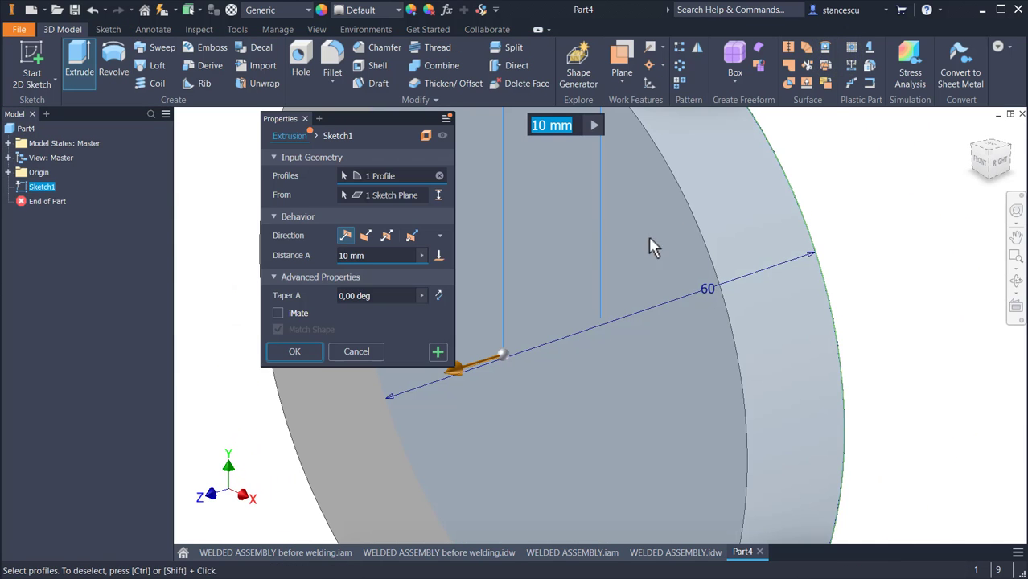
scroll(557, 320, "up", 3)
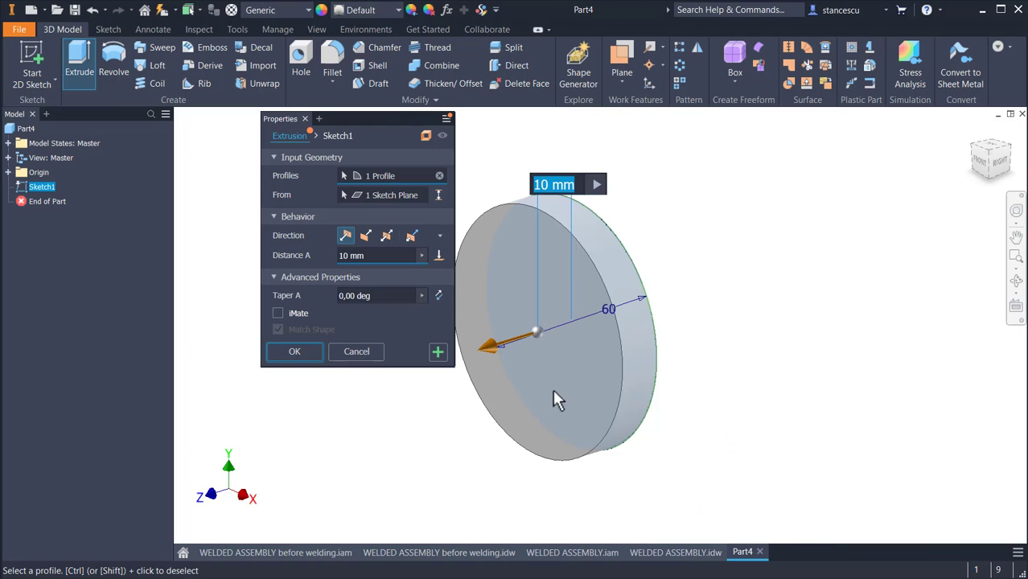
type("240/")
key("Return")
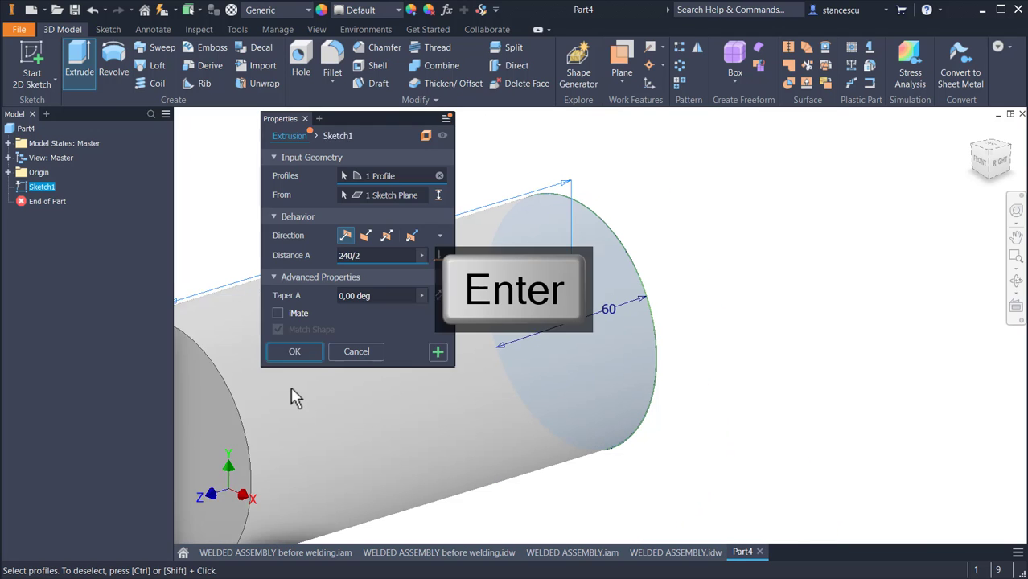
key("F6")
left_click(251, 195)
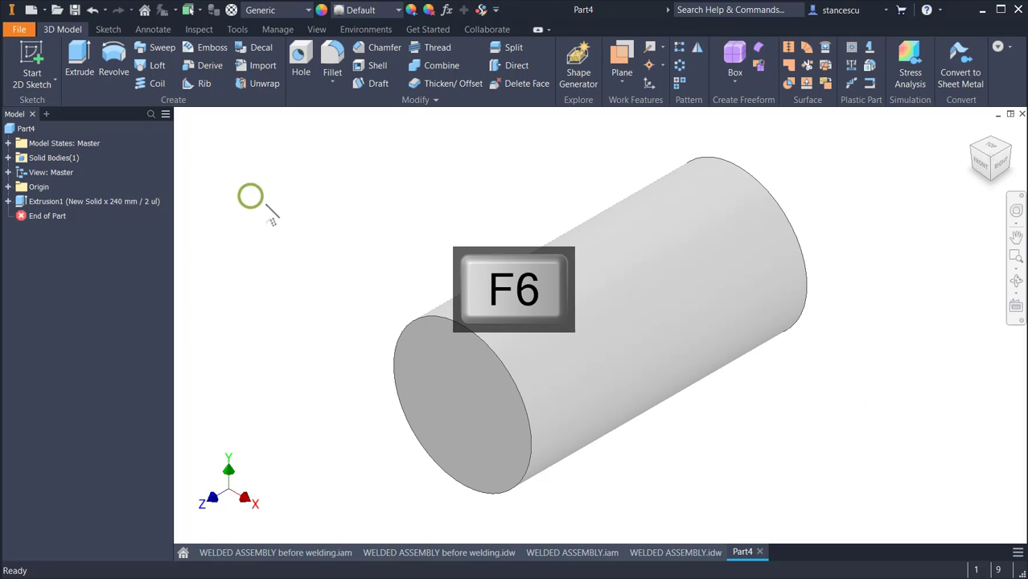
Start a 2D sketch on the XZ origin plane and slice the cylinder's graphics at that plane.
left_click(8, 187)
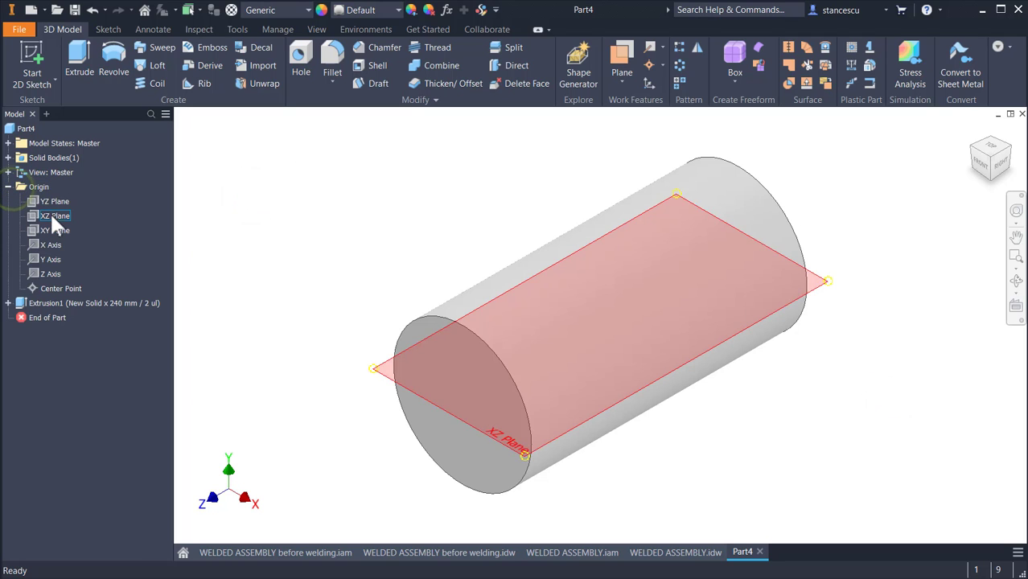
left_click(50, 213)
left_click(615, 319)
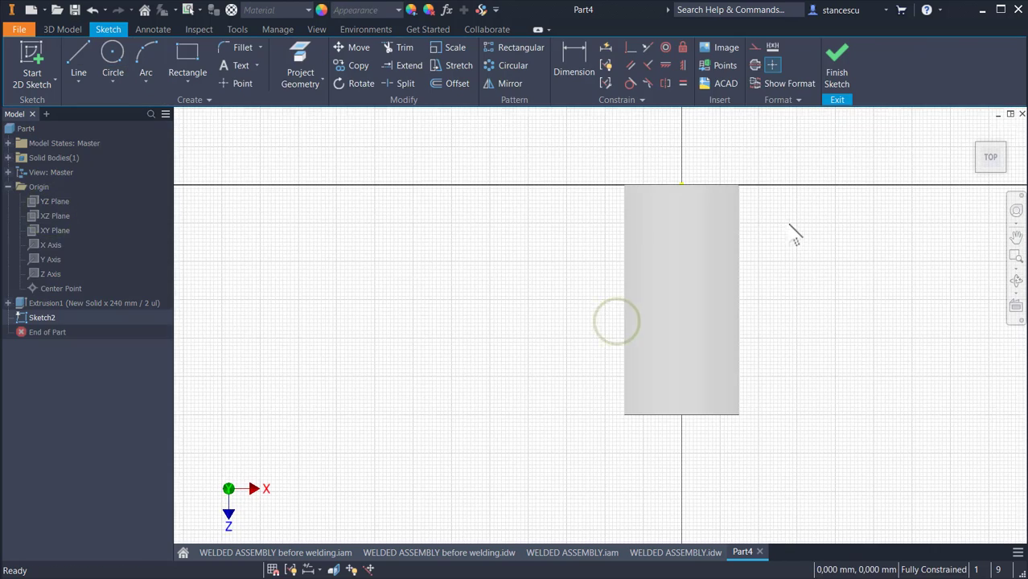
key("F7")
Sketch a 194 mm diameter circle centred on the midpoint of the cylinder's free end edge and finish the sketch.
key("c")
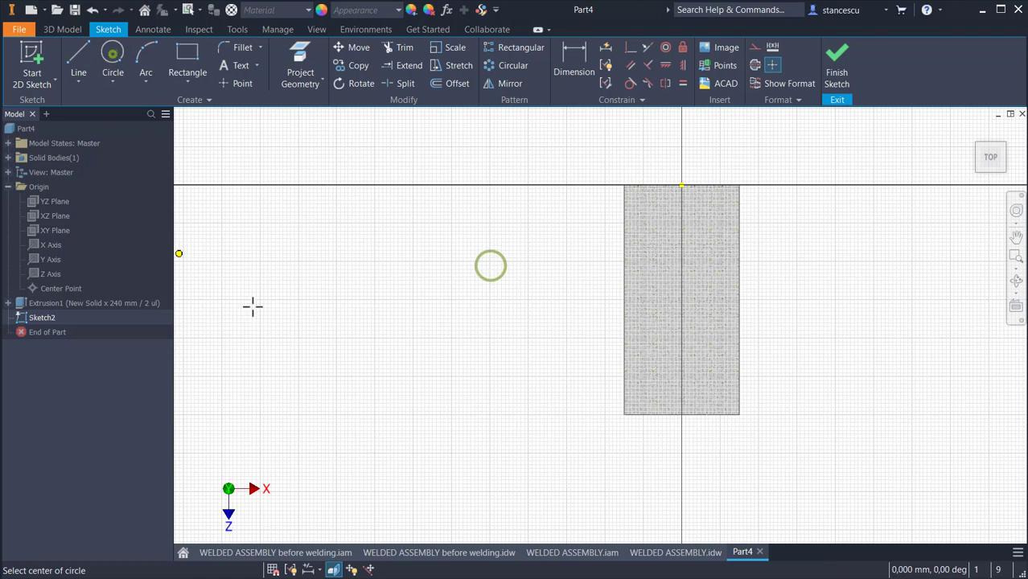
left_click(681, 414)
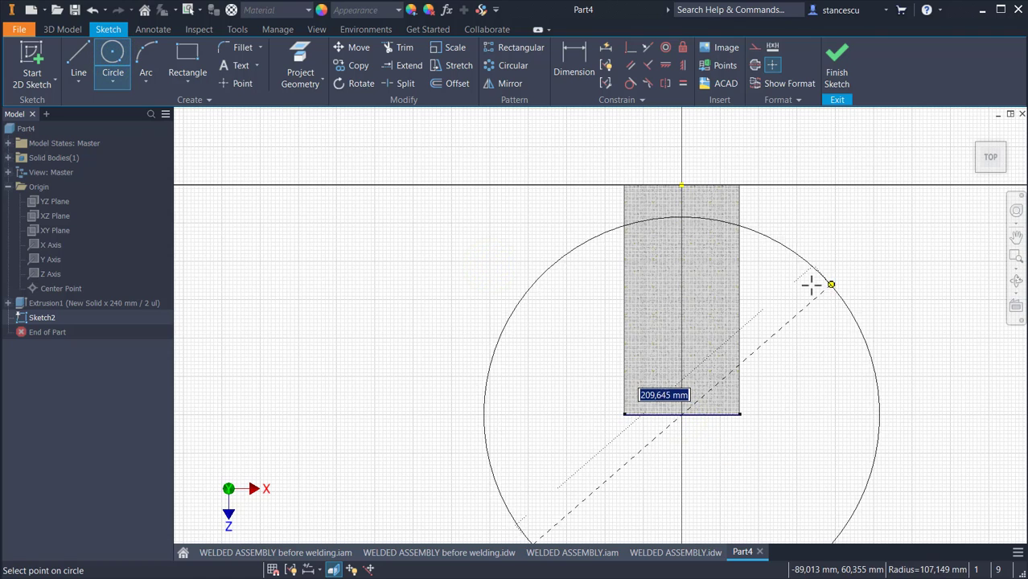
type("194")
key("Return")
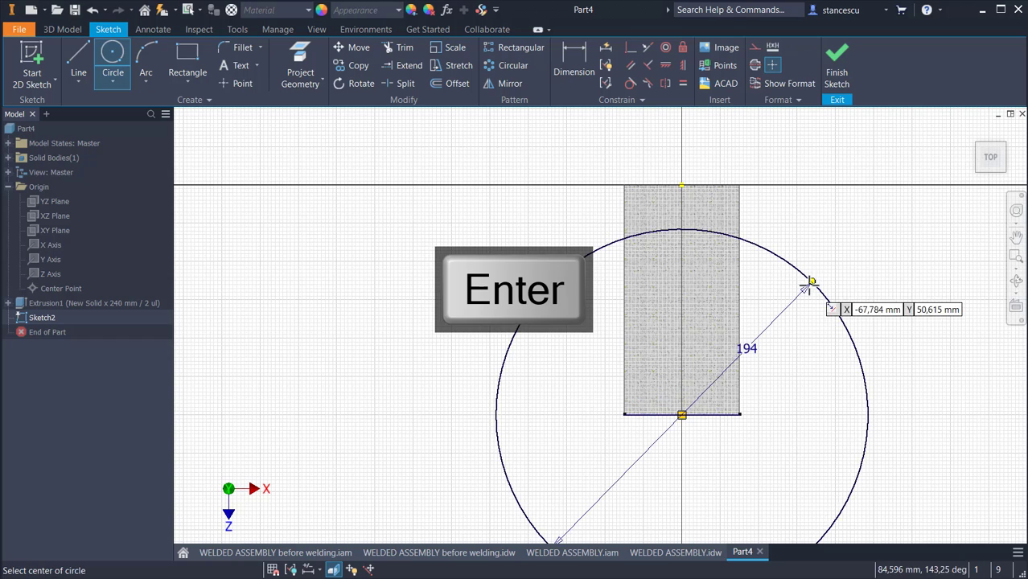
left_click(838, 60)
Cut the cylinder with the 194 mm circle using a symmetric, through-all extrusion.
key("F6")
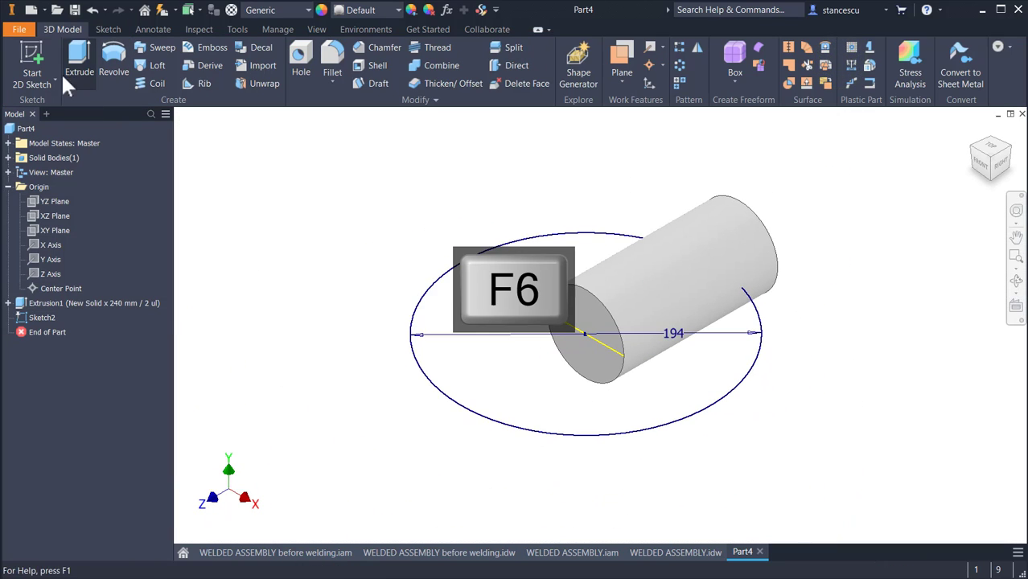
left_click(78, 66)
left_click(366, 235)
left_click(387, 235)
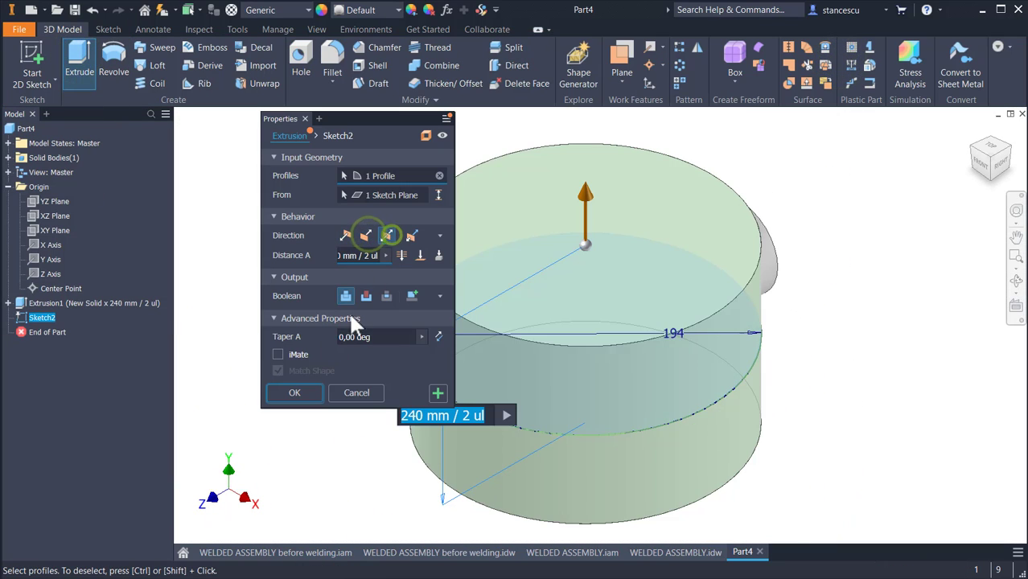
left_click(364, 296)
left_click(402, 255)
left_click(295, 392)
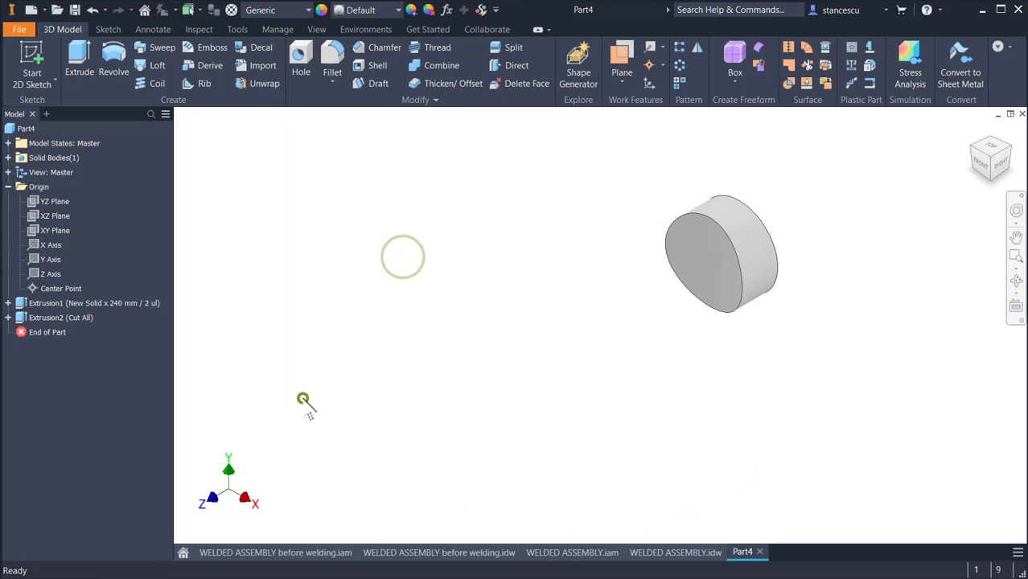
Assign the Steel, Cast material and the Steel - Cast appearance to the handle.
key("F6")
left_click(270, 12)
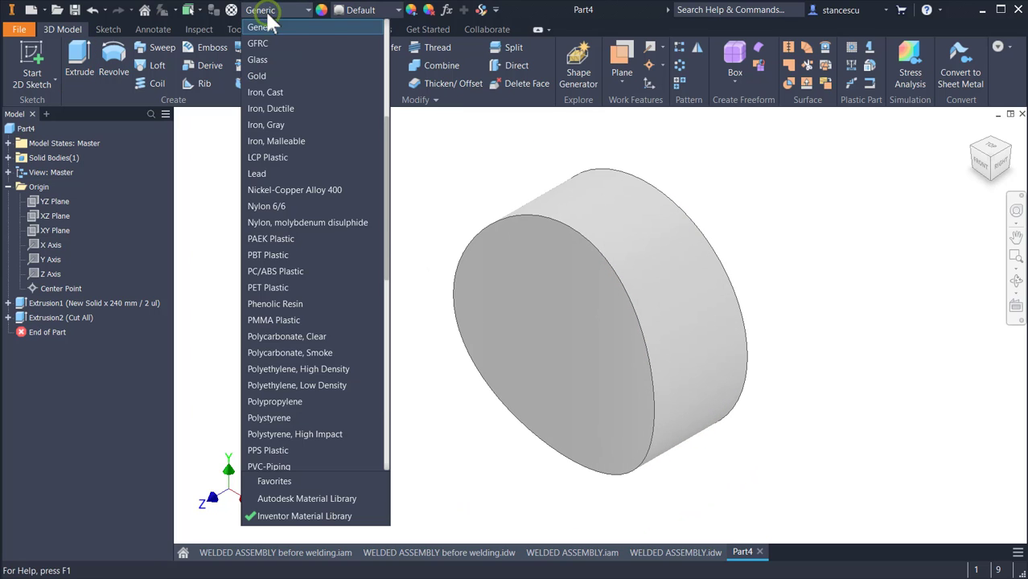
scroll(300, 322, "down", 10)
left_click(288, 335)
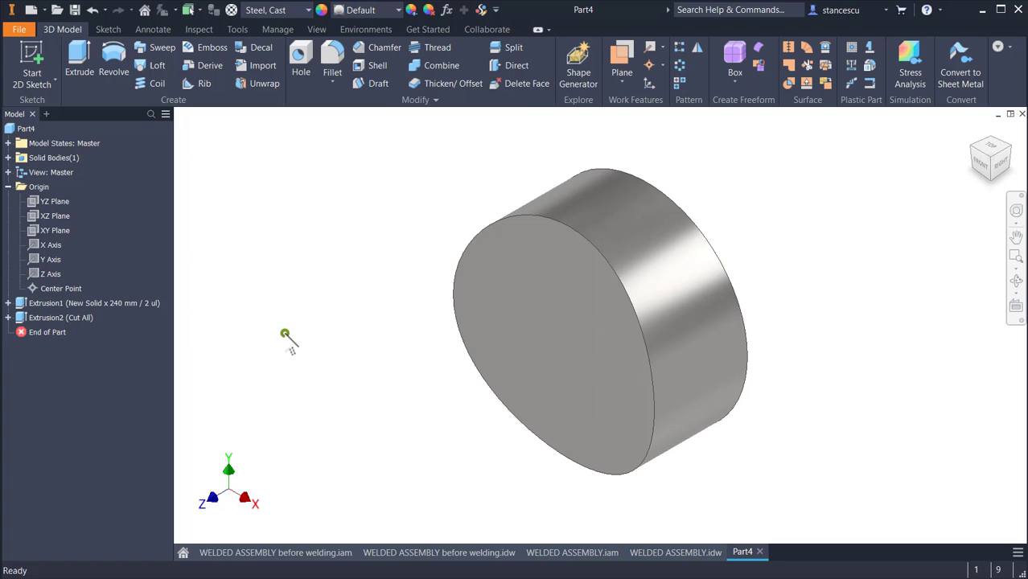
left_click(359, 9)
scroll(355, 242, "down", 5)
left_click(363, 362)
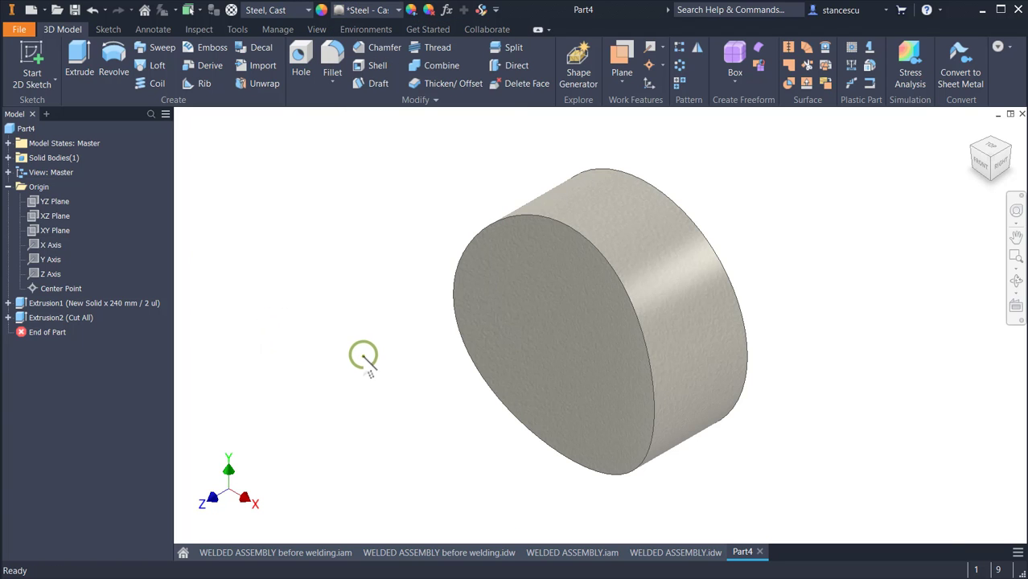
Save the handle part as HANDLE after in the tutorial folder and close it.
key("ctrl+s")
left_click(460, 139)
left_click(552, 491)
key("BackSpace")
key("BackSpace")
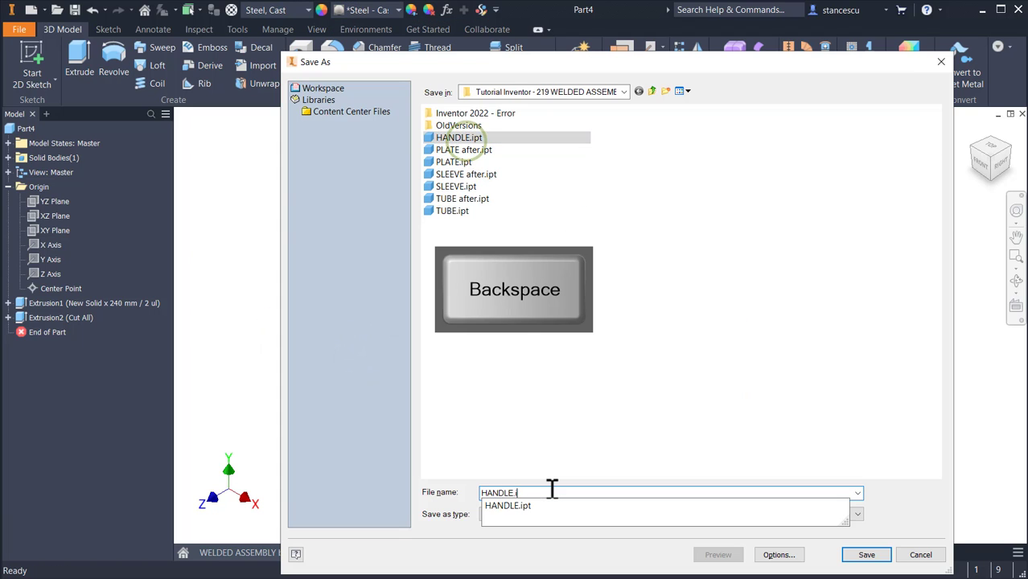
type("after")
key("Return")
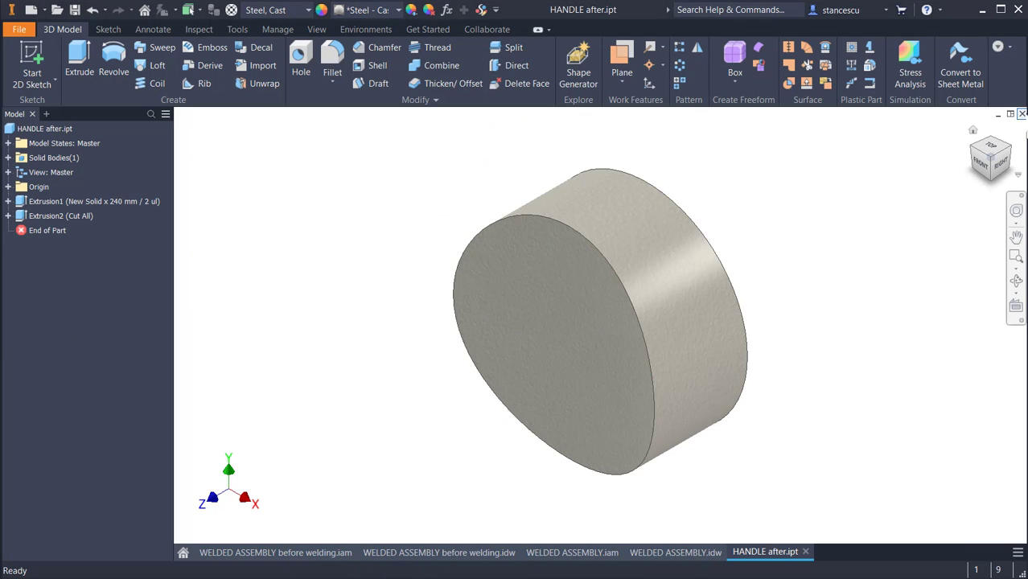
left_click(1021, 114)
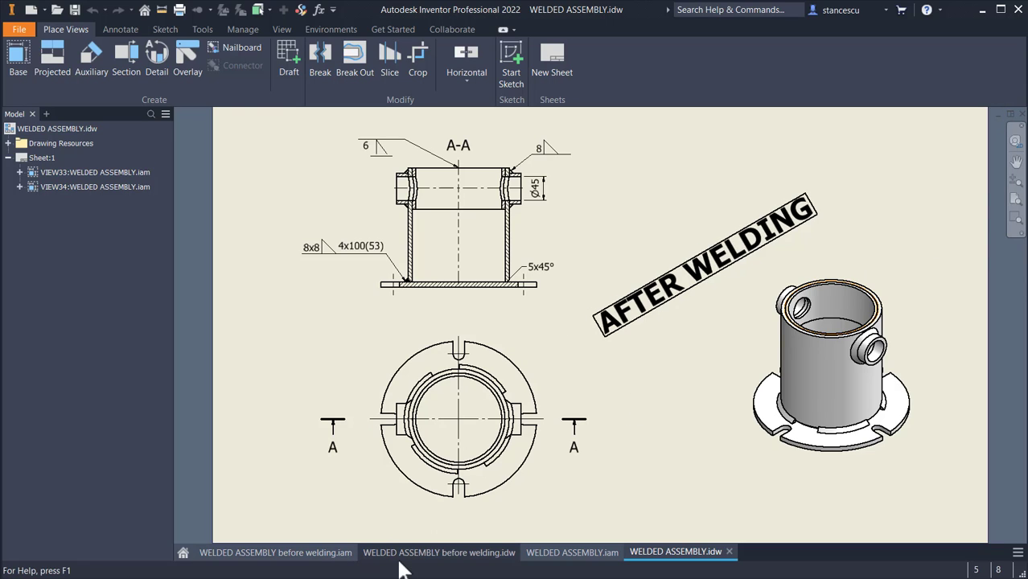
Show the WELDED ASSEMBLY before welding model and create a new assembly from the metric Standard (mm) template.
mouse_move(397, 567)
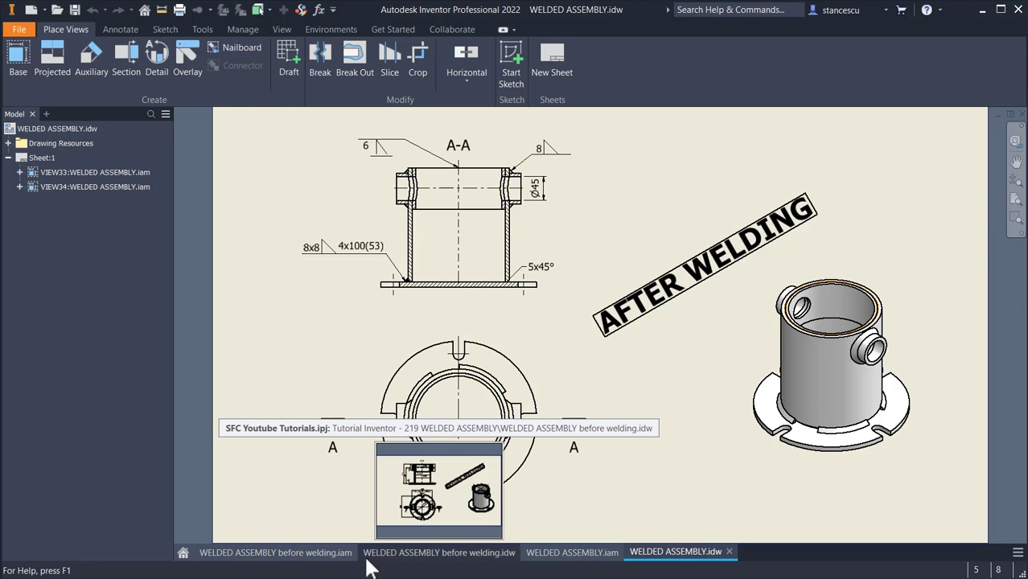
left_click(320, 553)
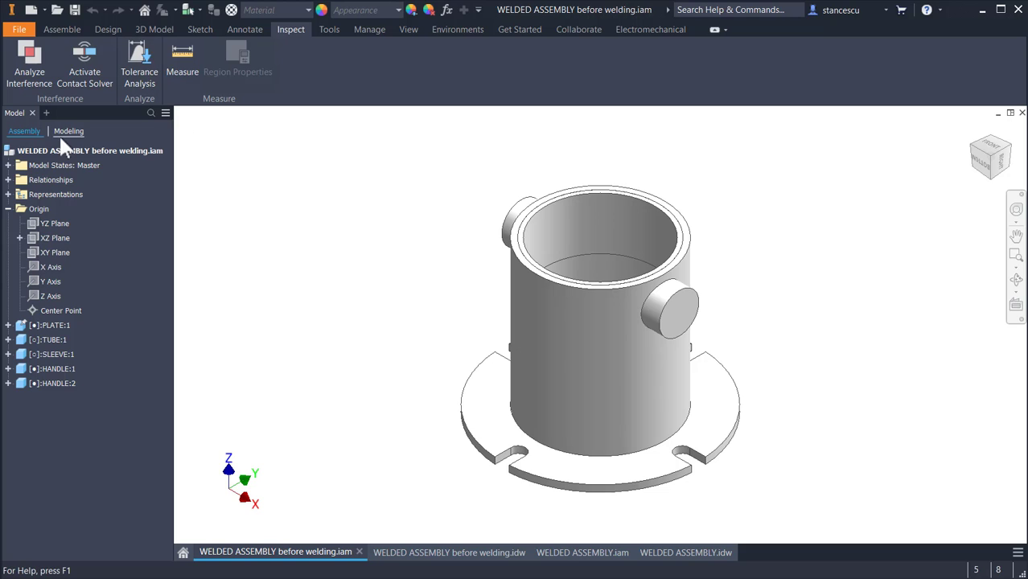
left_click(30, 10)
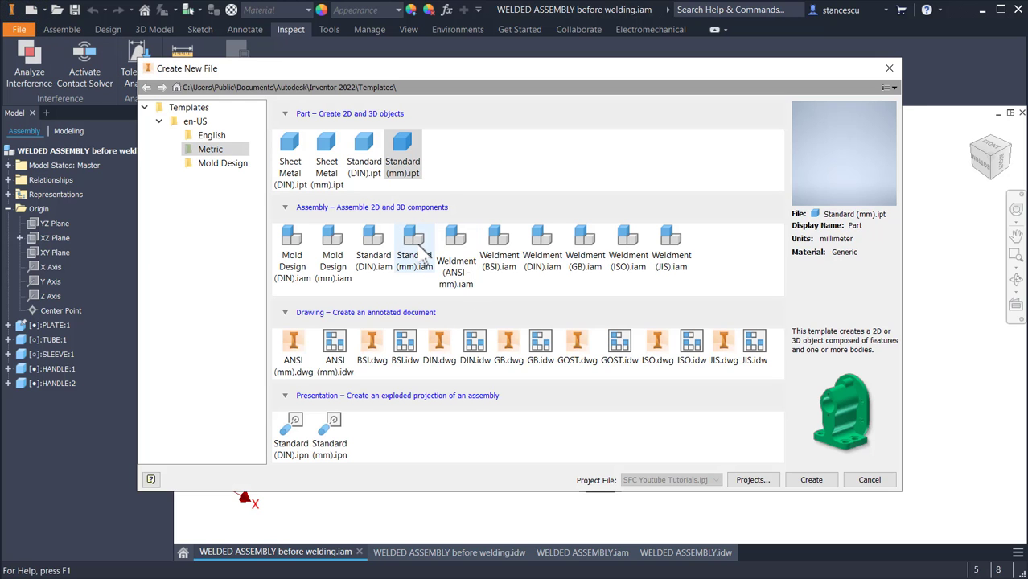
double_click(420, 258)
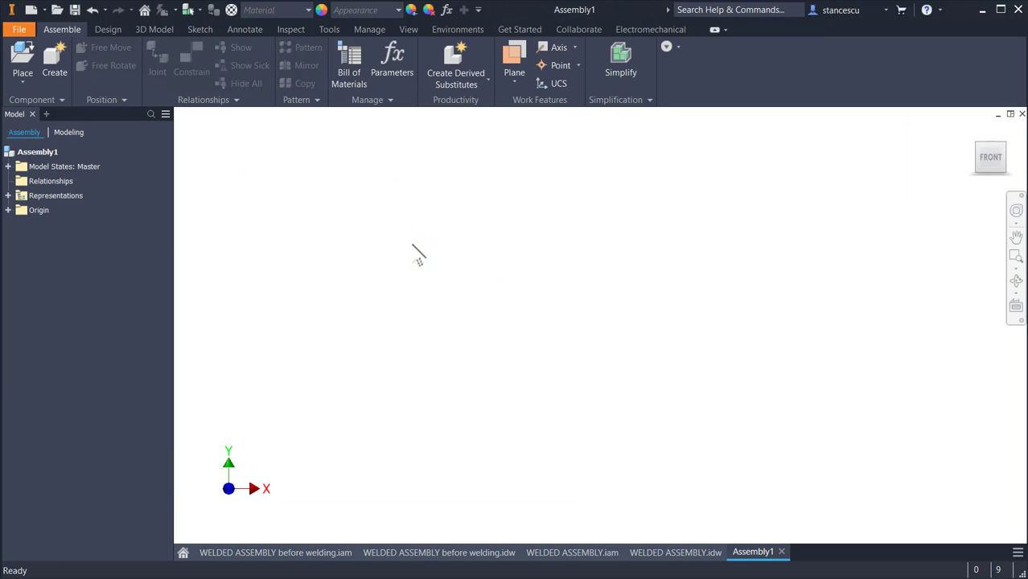
Place PLATE after.ipt in the new assembly, grounded at the origin.
left_click(22, 73)
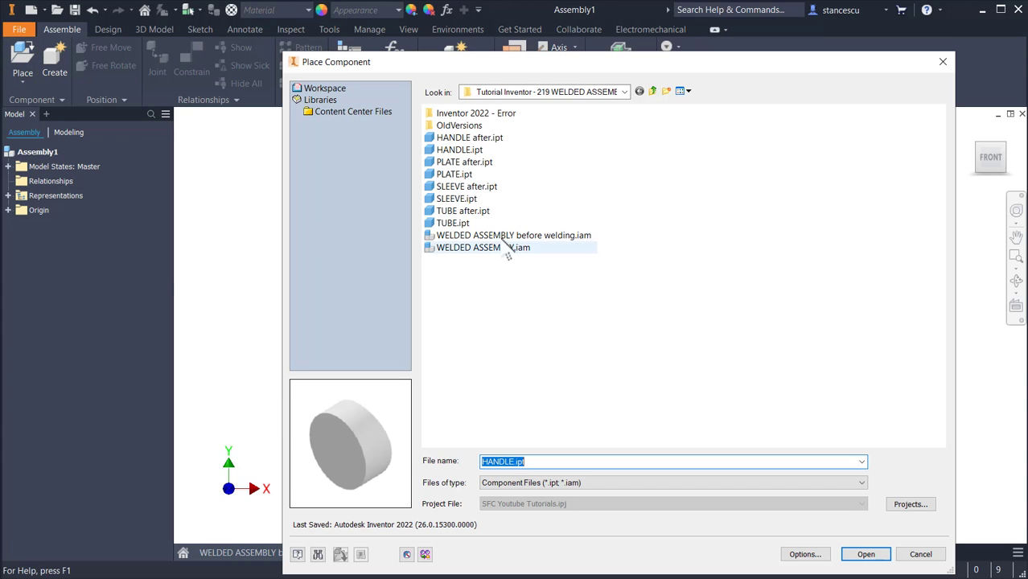
double_click(461, 160)
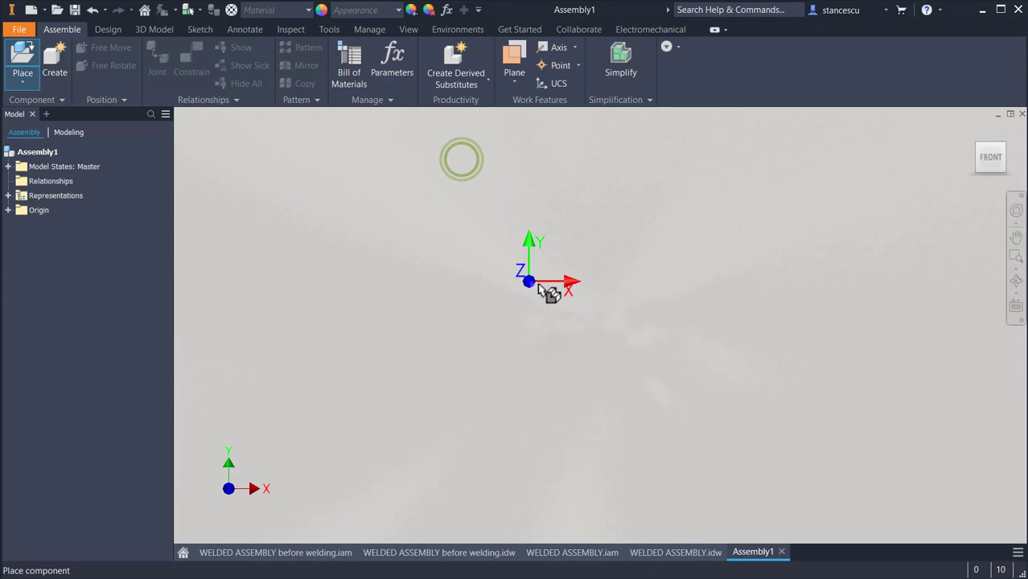
right_click(552, 291)
left_click(591, 318)
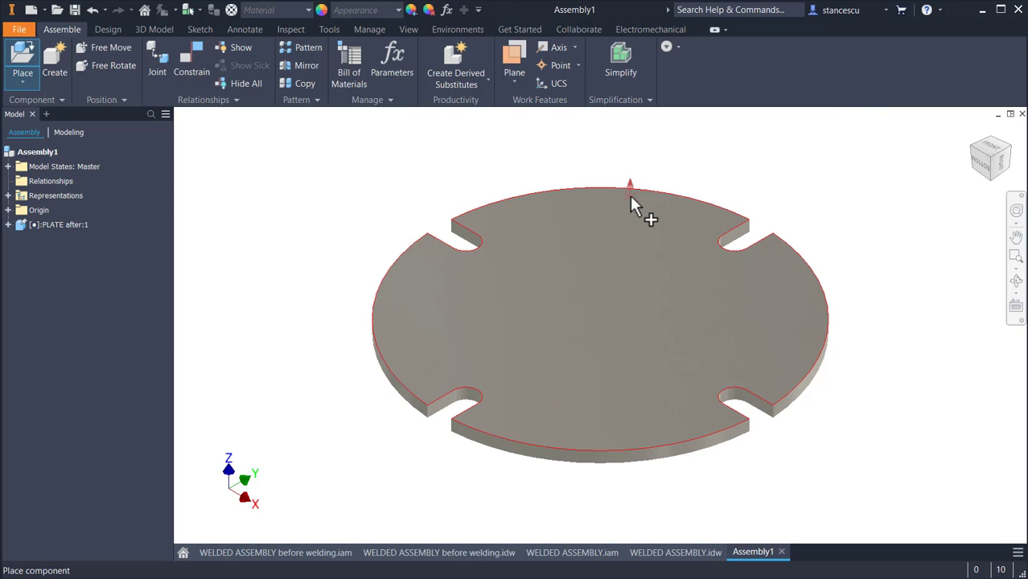
Place one TUBE after.ipt component in the assembly beside the plate.
key("Escape")
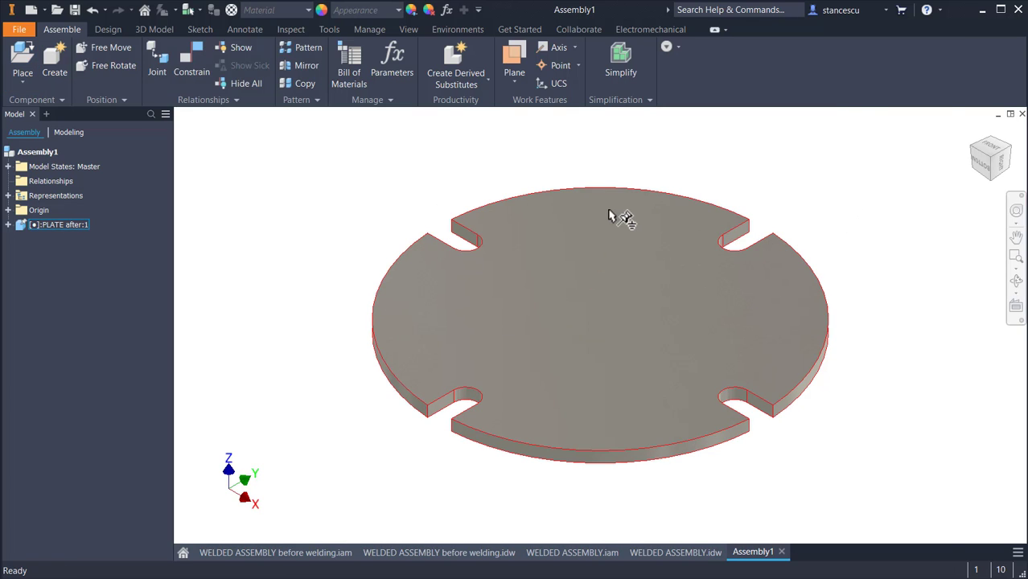
key("p")
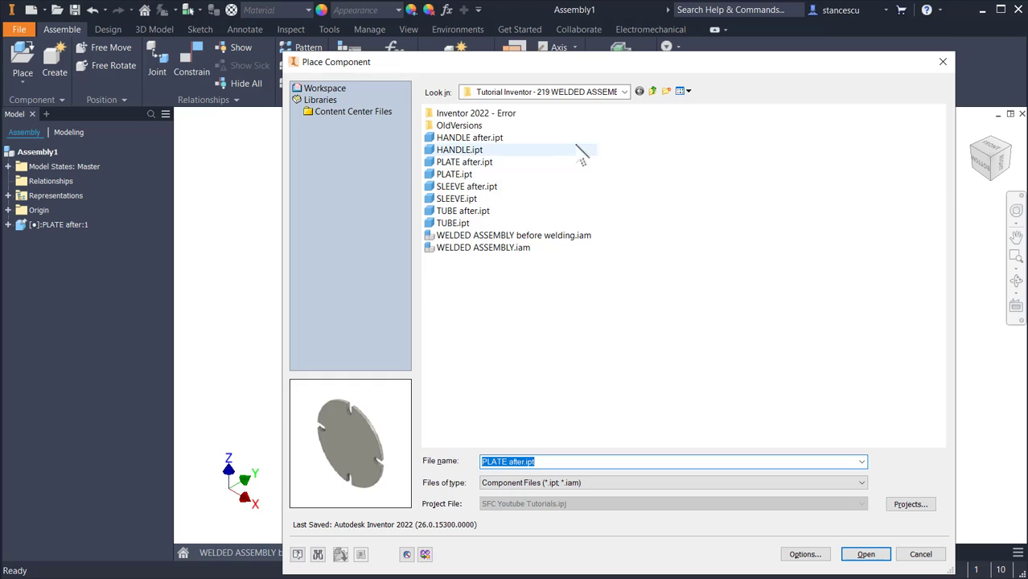
double_click(463, 211)
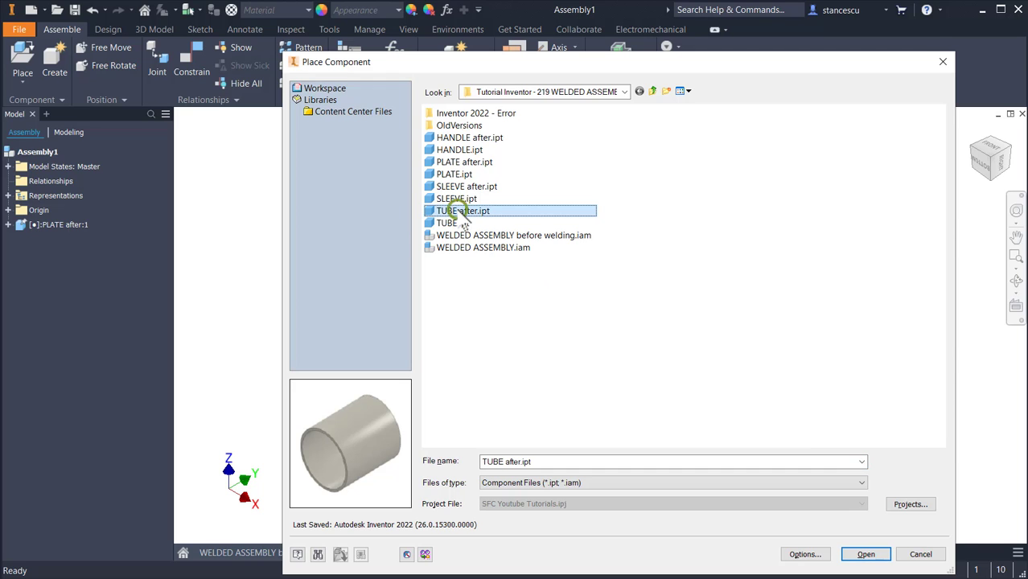
scroll(475, 227, "down", 5)
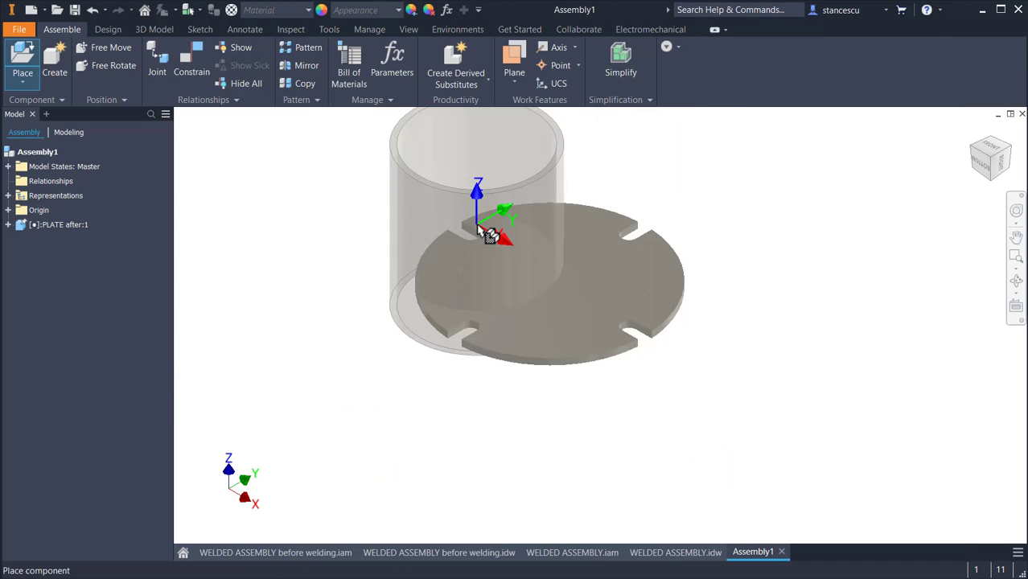
scroll(485, 225, "up", 4)
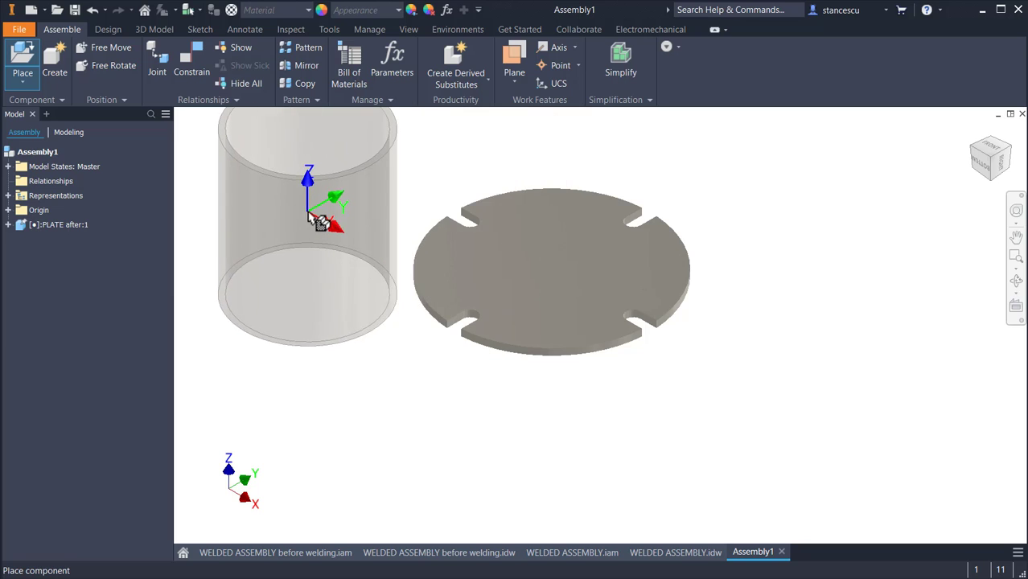
left_click(299, 274)
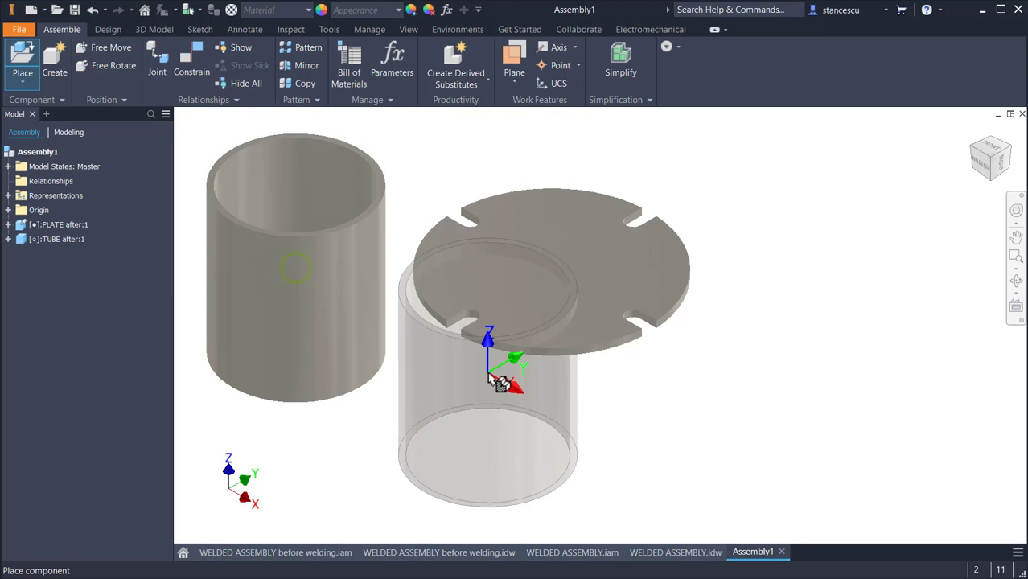
key("Escape")
Place one SLEEVE after.ipt component in the assembly on the other side of the plate from the tube.
key("p")
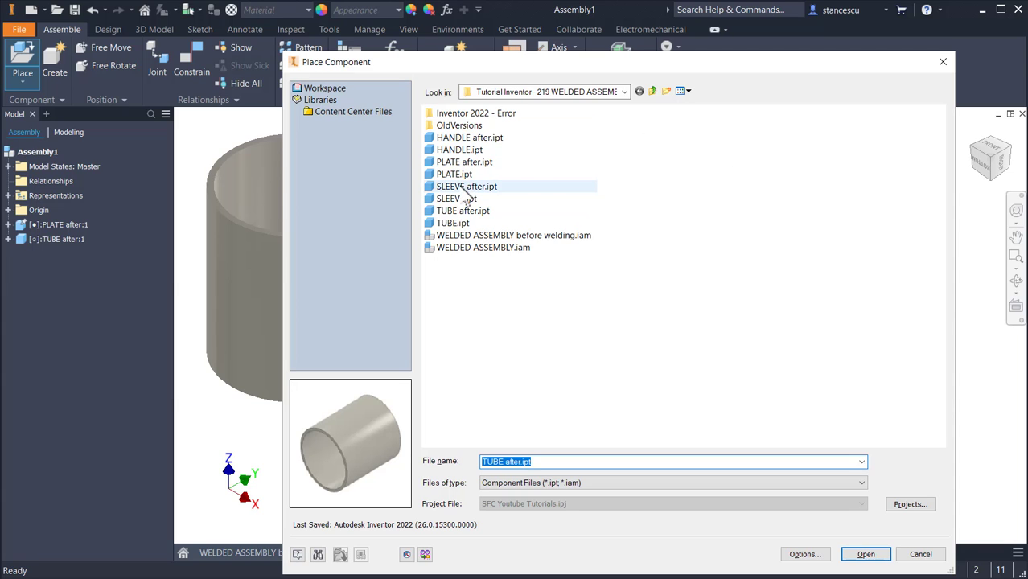
double_click(464, 197)
left_click(801, 235)
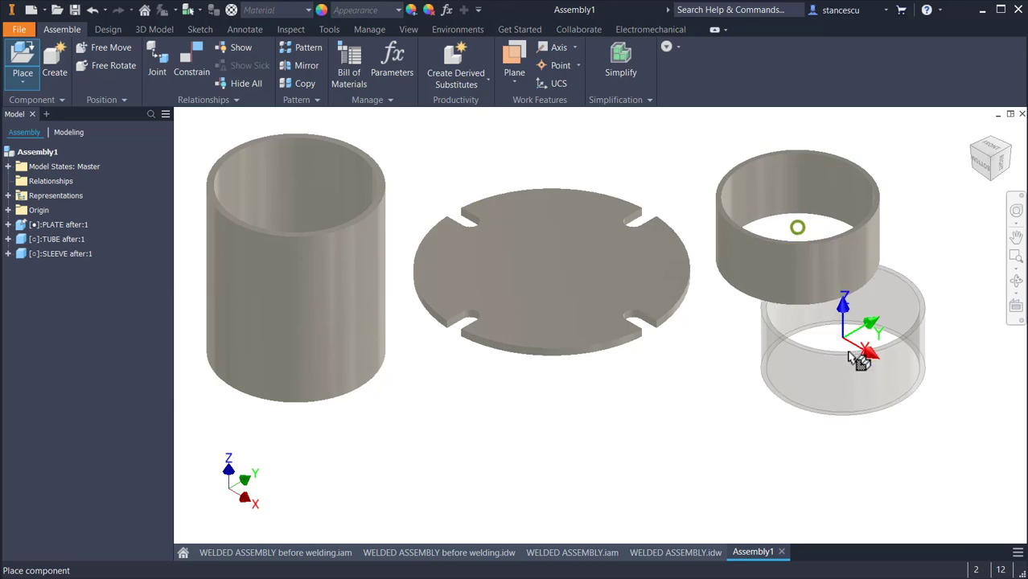
key("Escape")
Place two instances of HANDLE after.ipt side by side below the sleeve.
key("p")
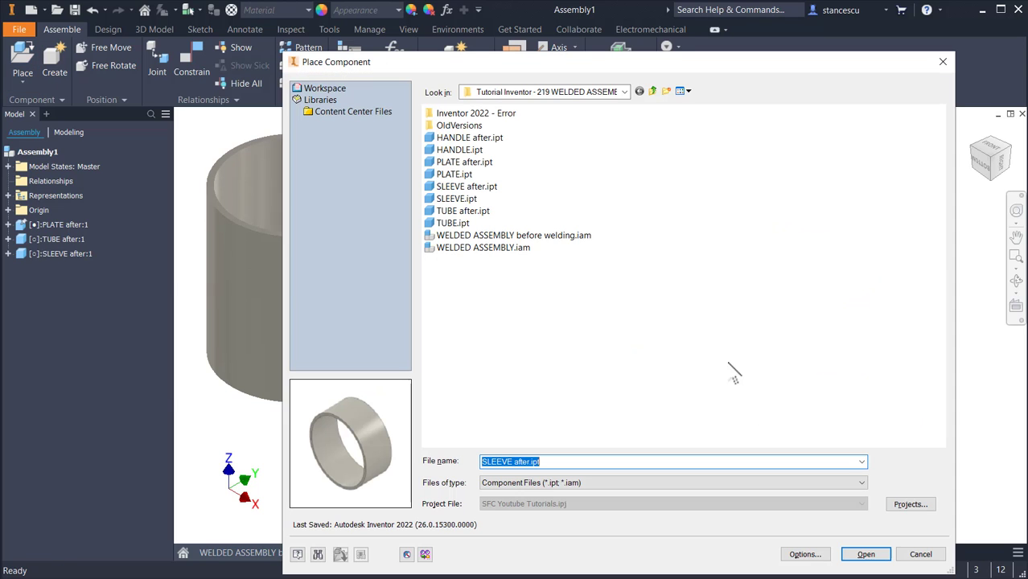
double_click(466, 139)
left_click(753, 379)
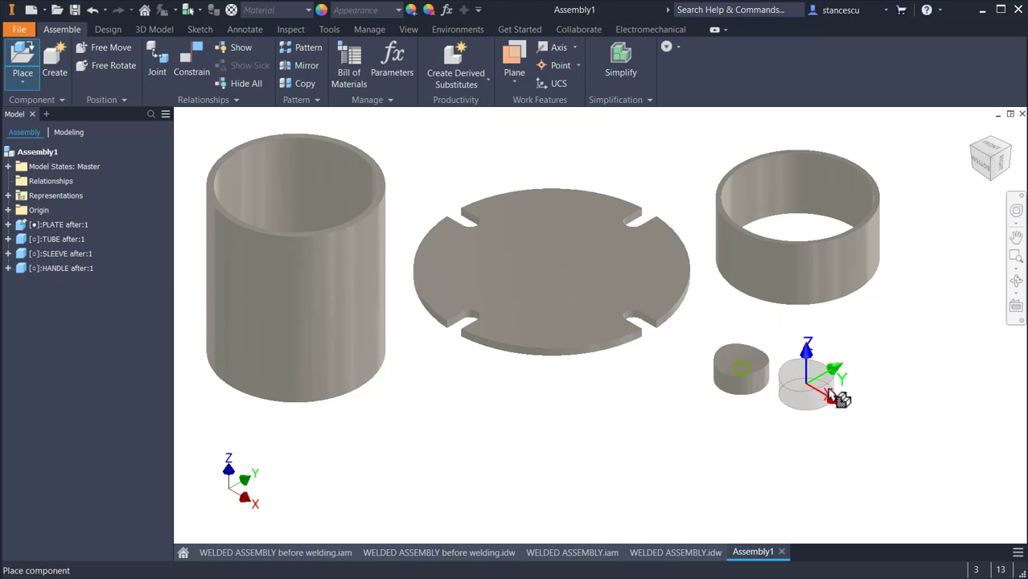
left_click(847, 383)
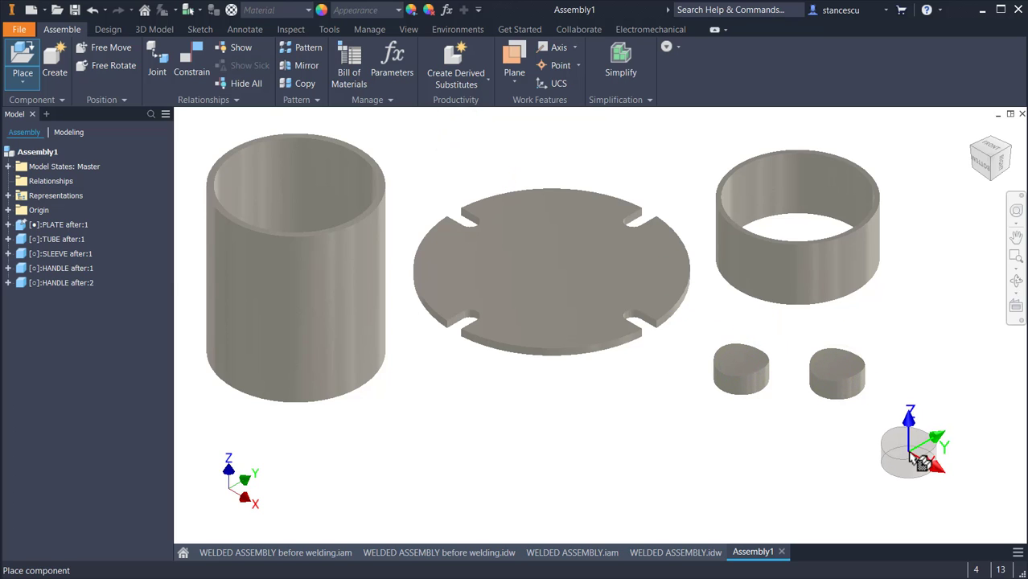
key("Escape")
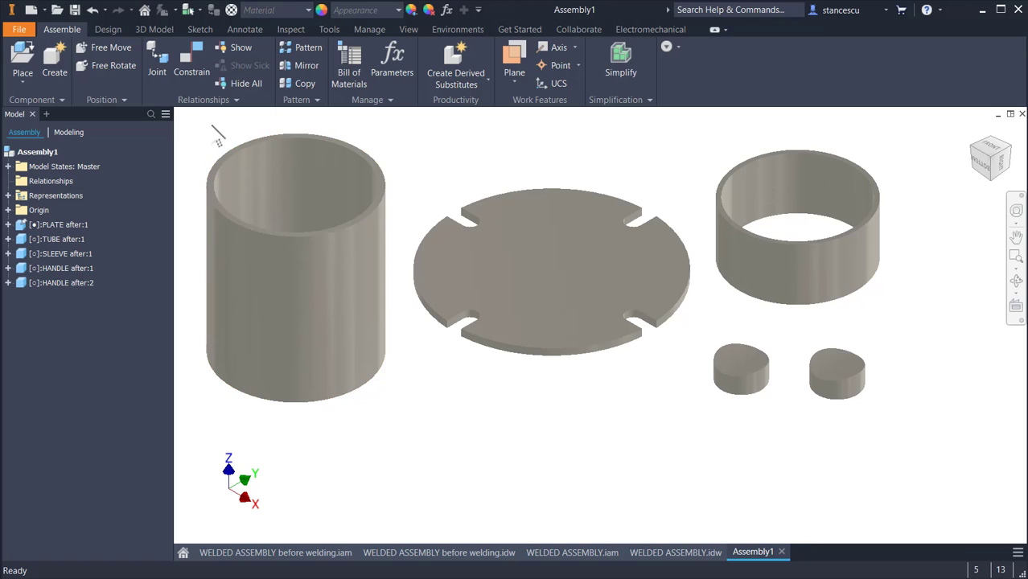
Add an opposed Insert constraint with 0 mm offset between the tube's bottom outer edge and the plate's top outer edge.
left_click(192, 56)
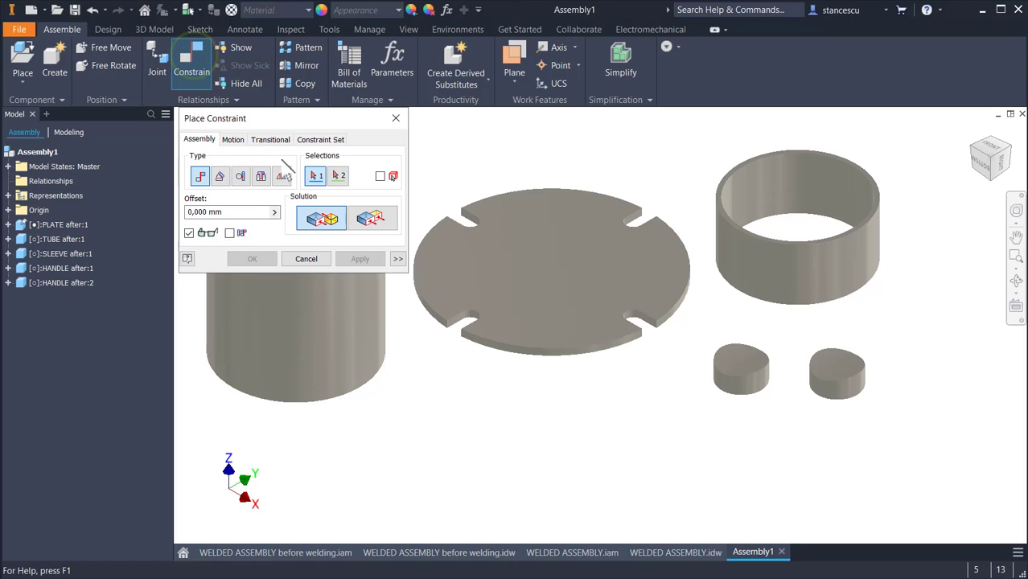
left_click(263, 176)
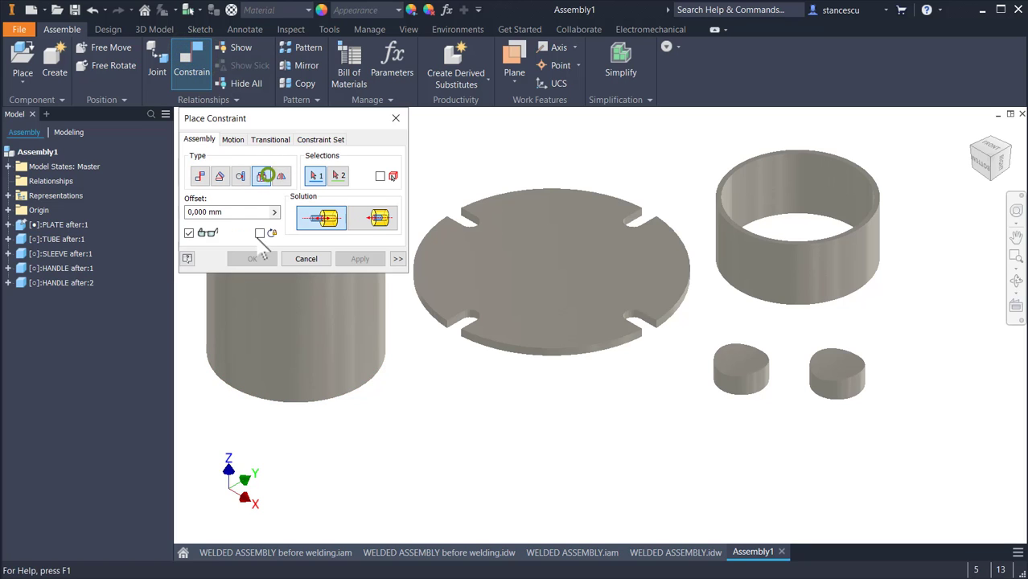
left_click(306, 400)
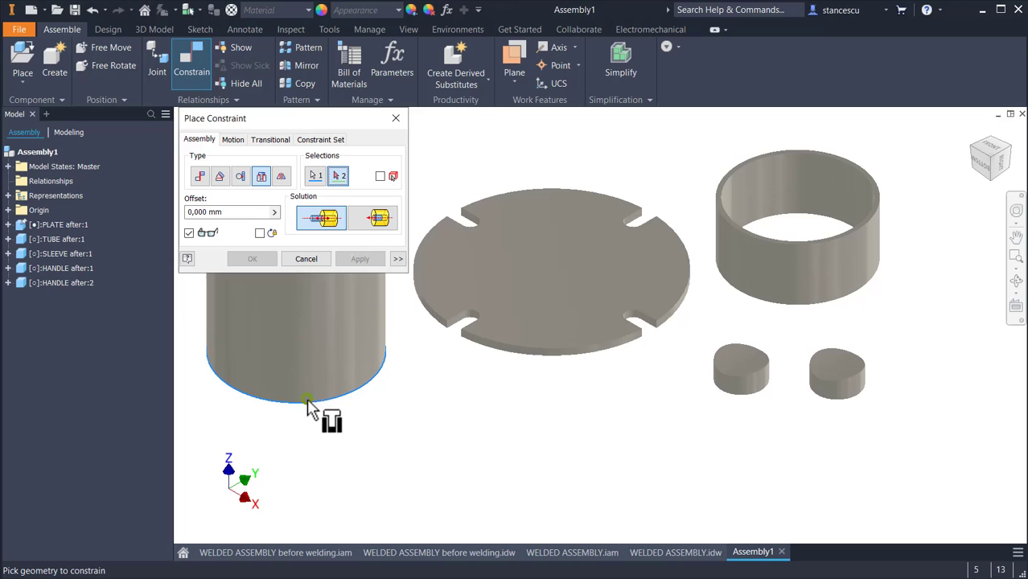
left_click(517, 349)
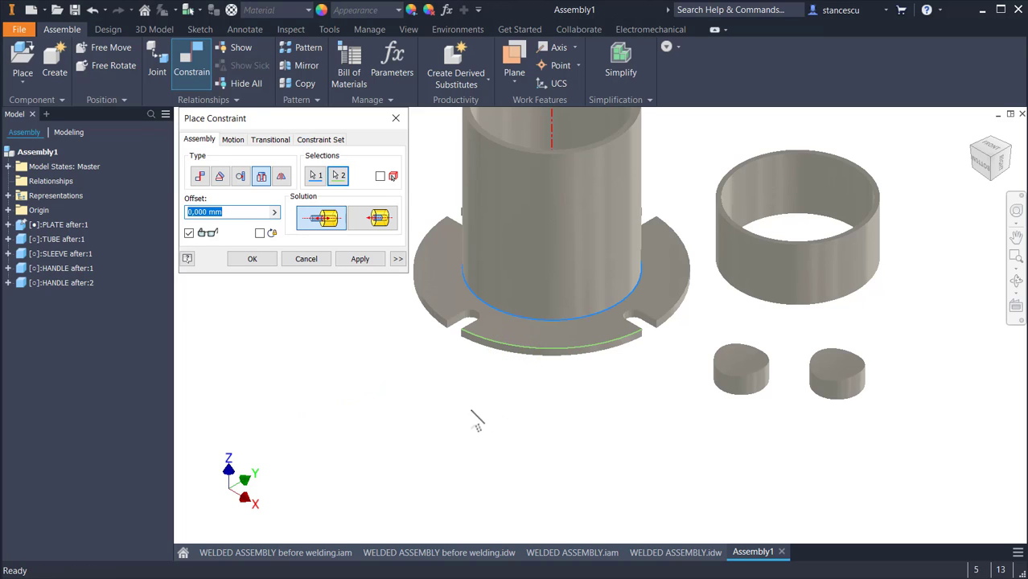
left_click(349, 259)
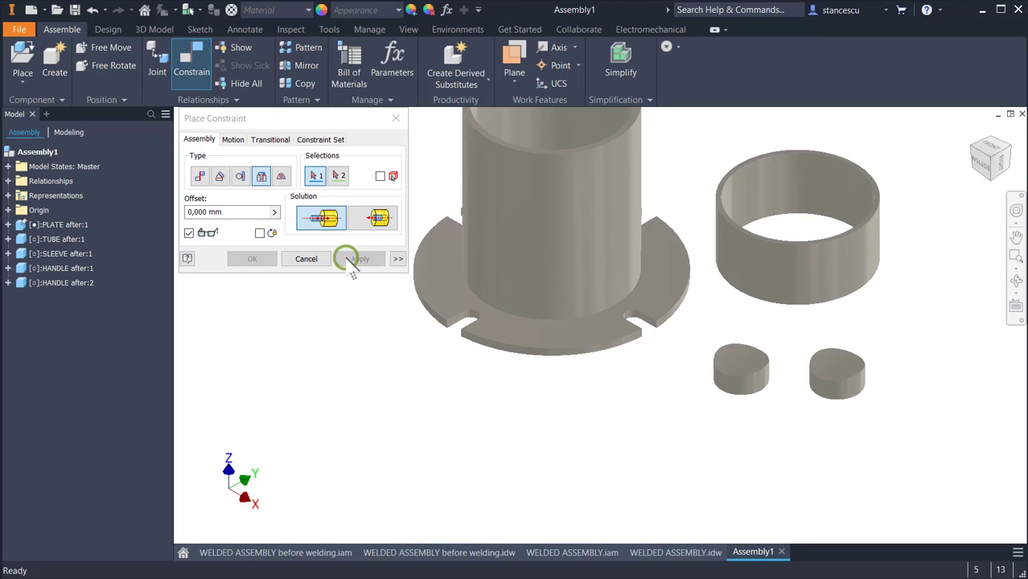
Add an aligned Insert constraint with 0 mm offset between the tube's top inner edge and the sleeve's top inner edge.
left_click(380, 218)
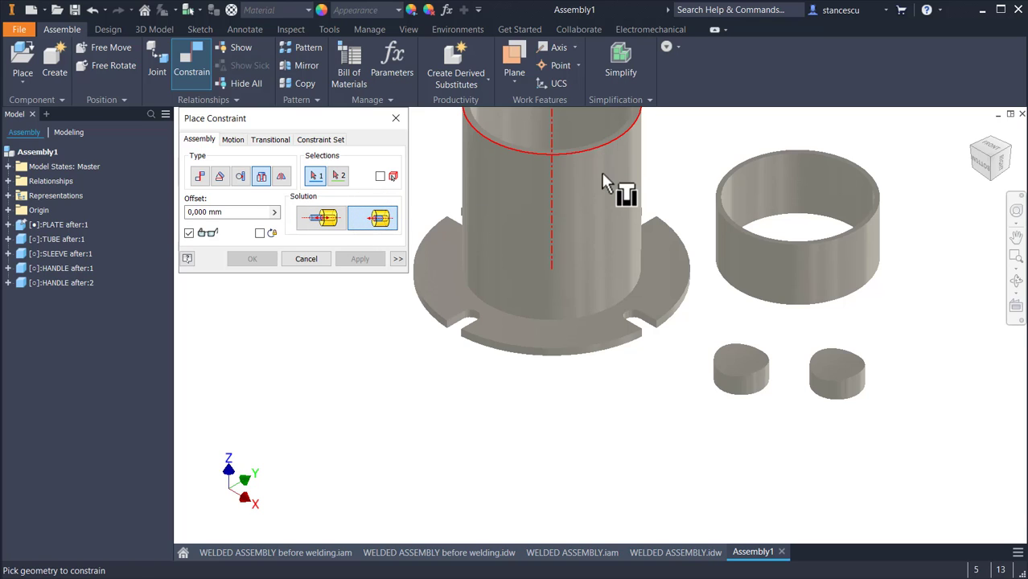
scroll(601, 173, "down", 2)
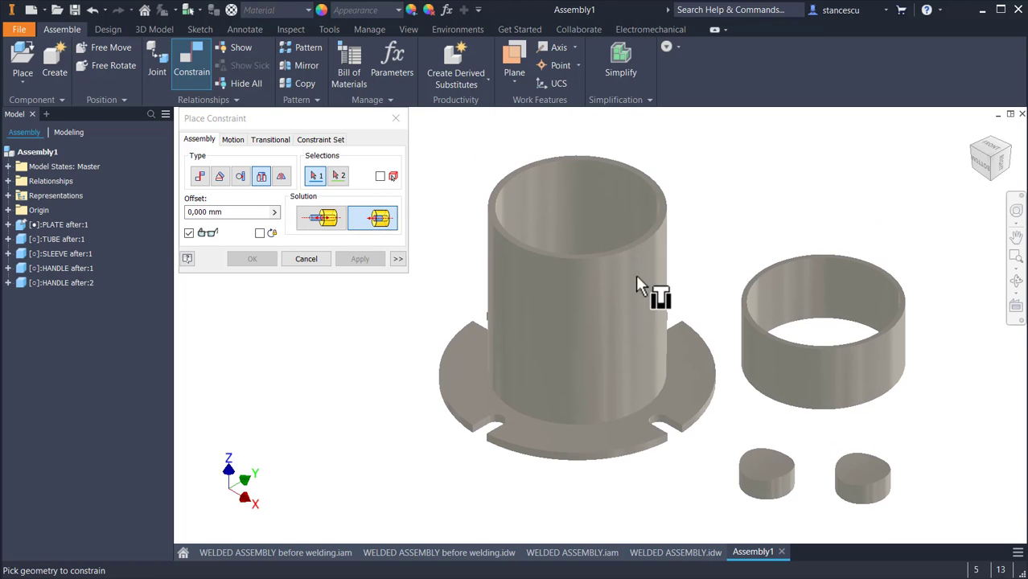
left_click(658, 211)
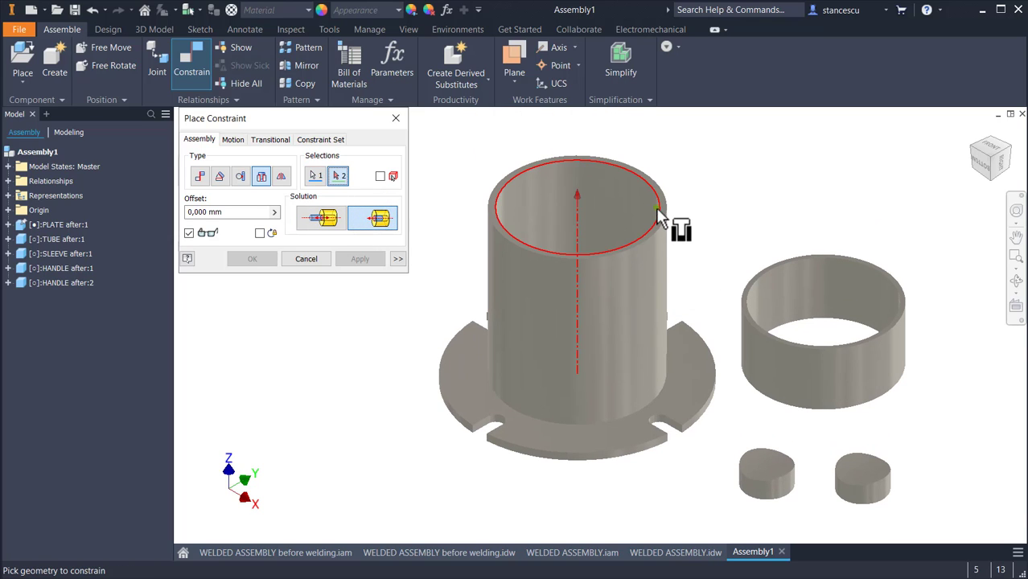
left_click(819, 262)
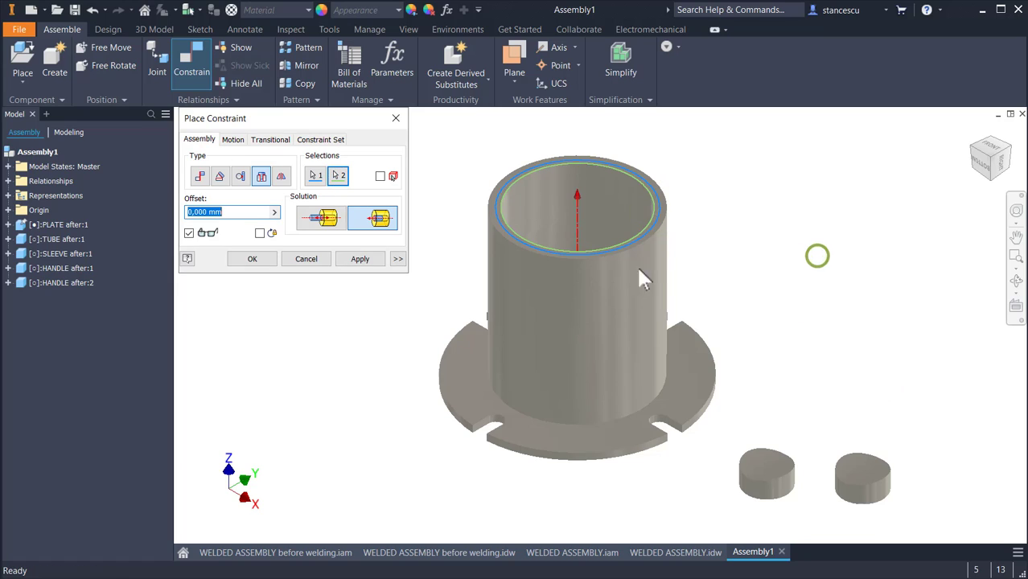
left_click(351, 263)
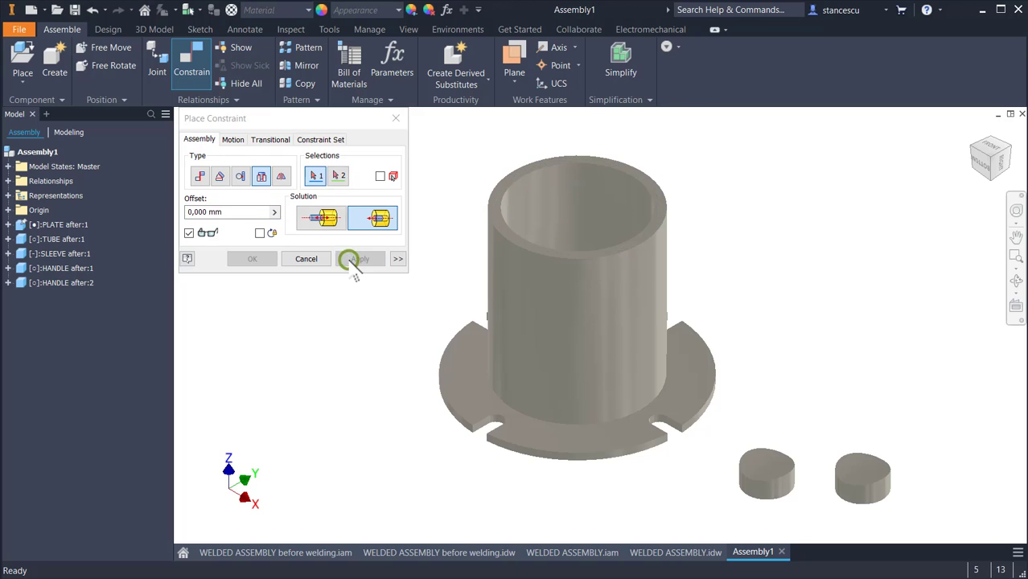
Mate the first handle's curved end face to the tube's outer cylindrical face with 0 mm offset.
left_click(200, 176)
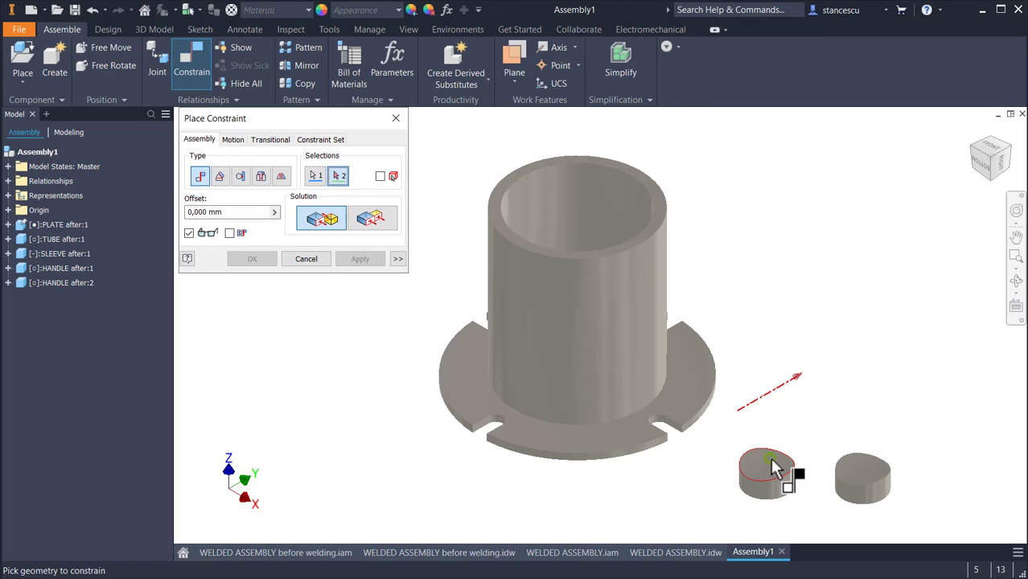
left_click(530, 288)
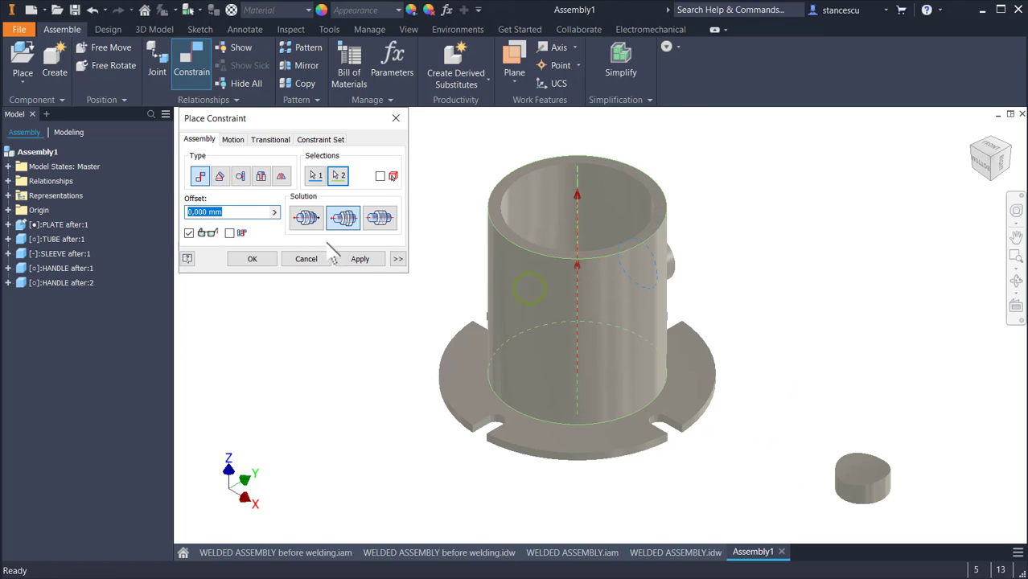
left_click(362, 256)
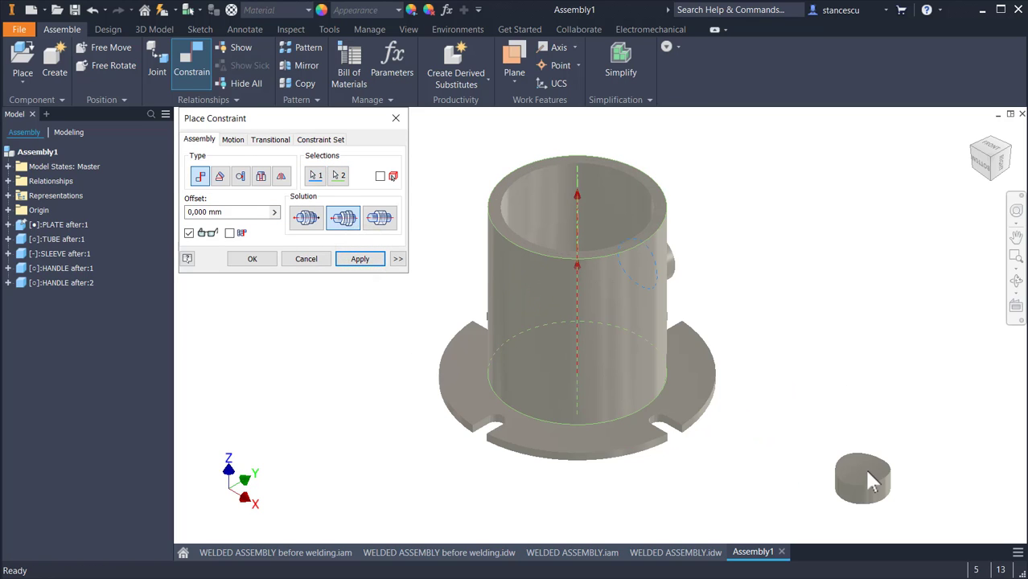
left_click(359, 259)
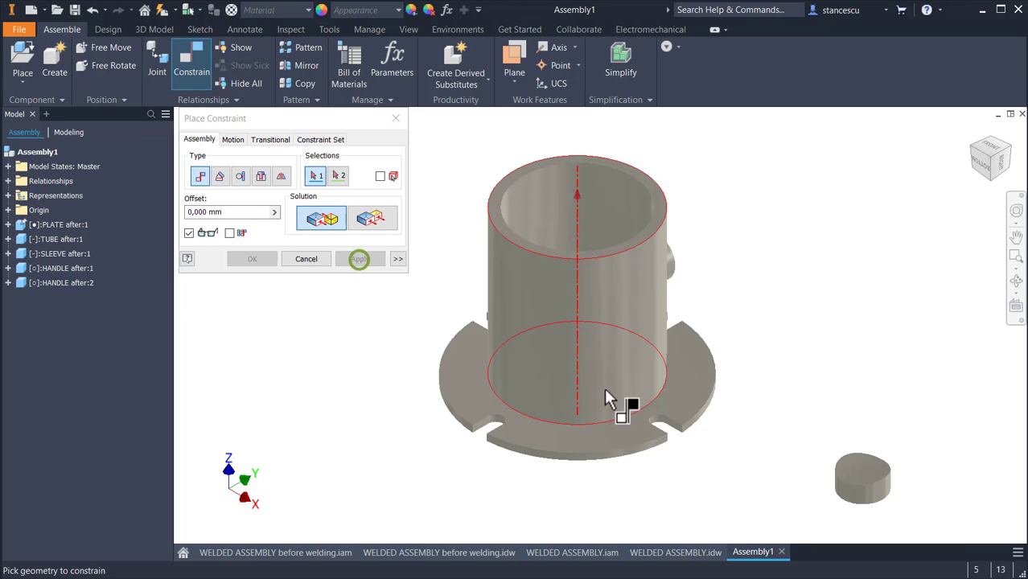
Mate the second handle's curved end face to the tube's outer cylindrical face with 0 mm offset and end the constraint command.
left_click(860, 475)
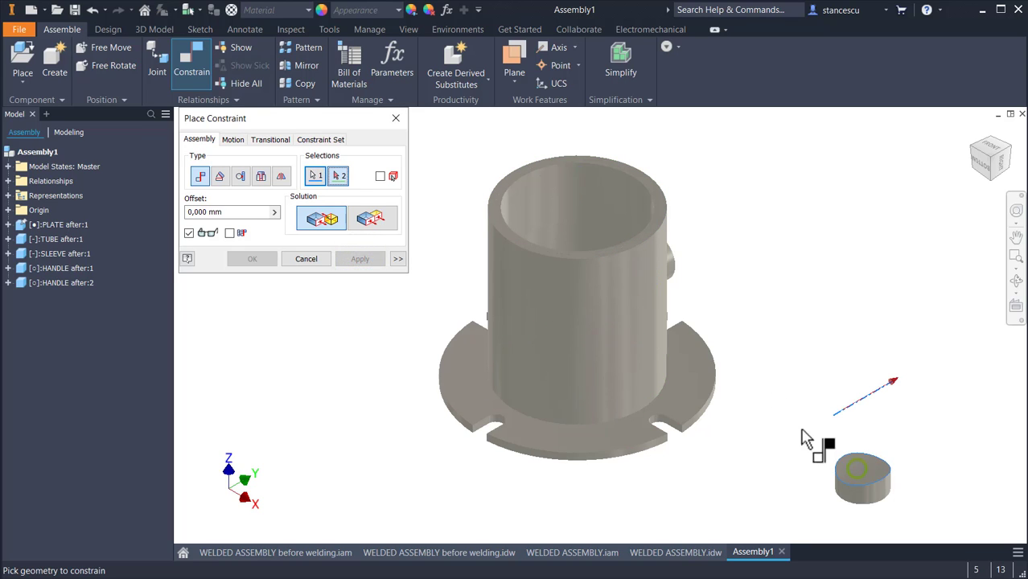
left_click(640, 331)
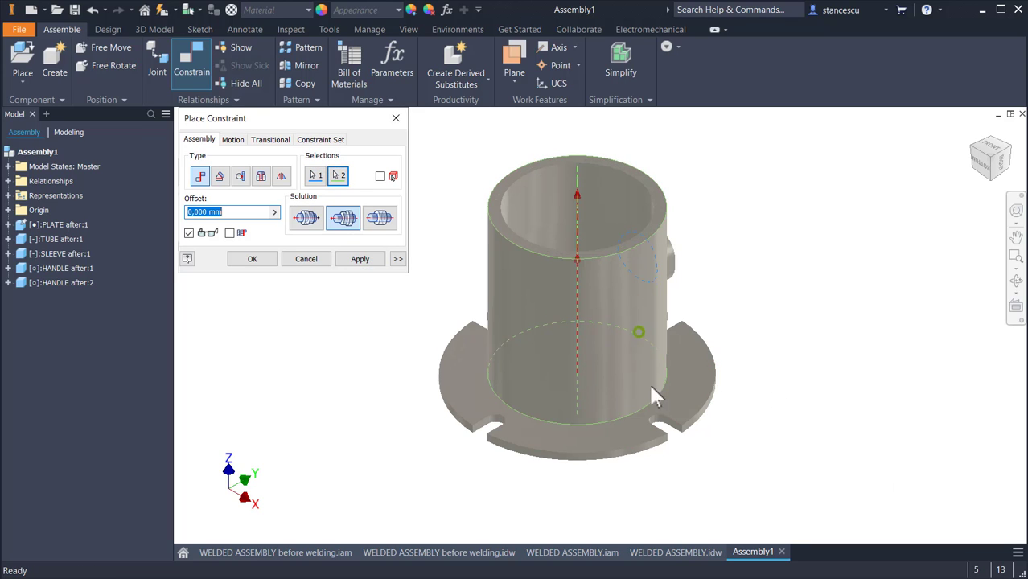
left_click(355, 259)
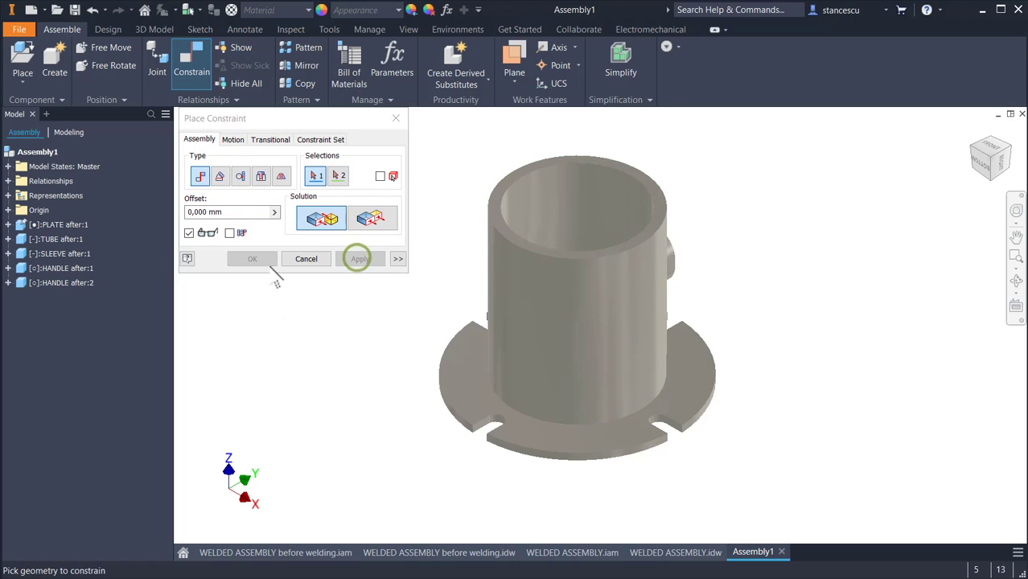
left_click(317, 262)
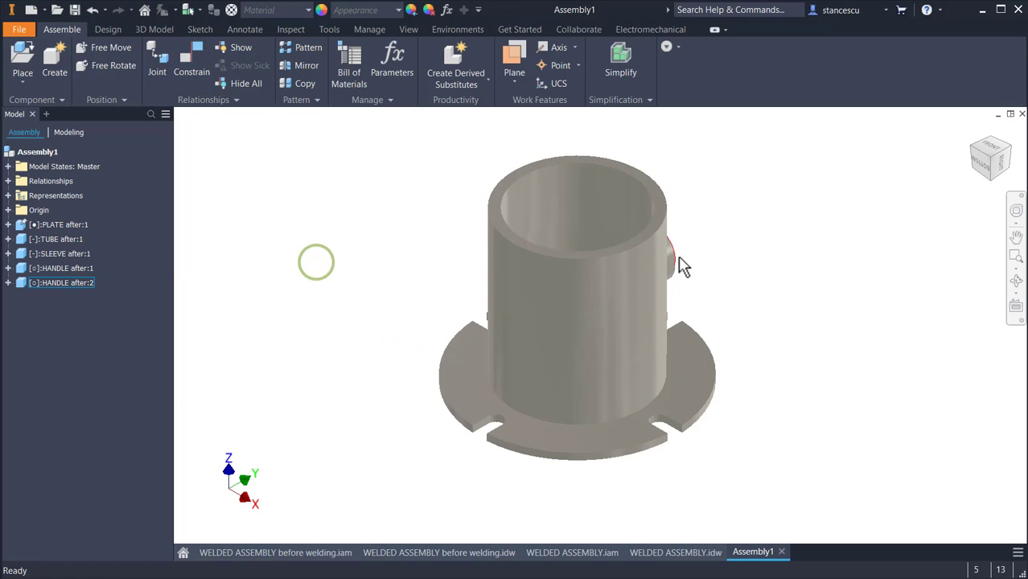
Move the two handles around the tube's outer wall to roughly opposite sides.
left_click_drag(680, 272, 492, 291)
mouse_move(676, 267)
left_mouse_down()
mouse_move(673, 345)
mouse_move(668, 308)
mouse_move(697, 232)
mouse_move(652, 175)
mouse_move(694, 236)
mouse_move(685, 278)
left_mouse_up()
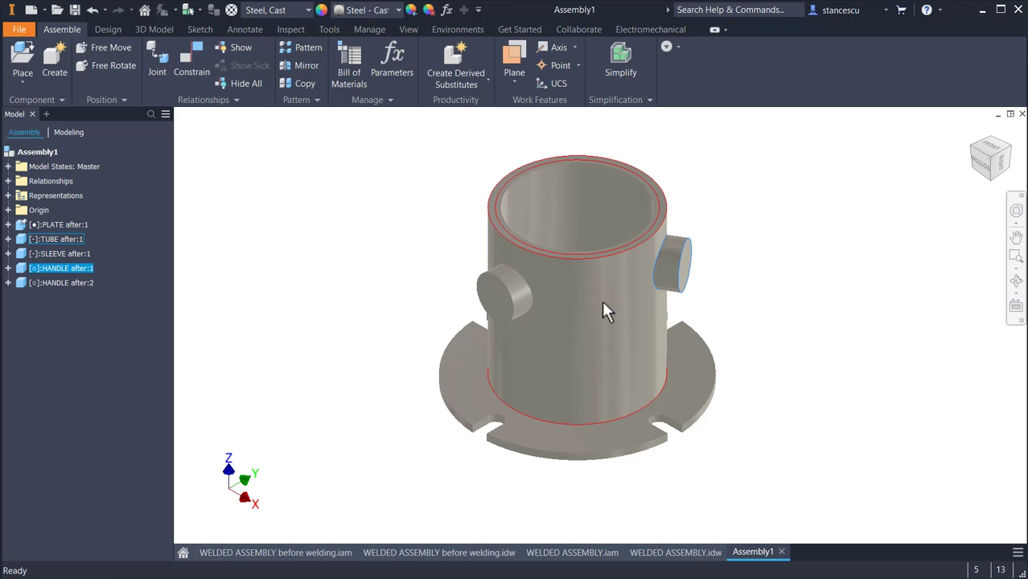
left_click(766, 192)
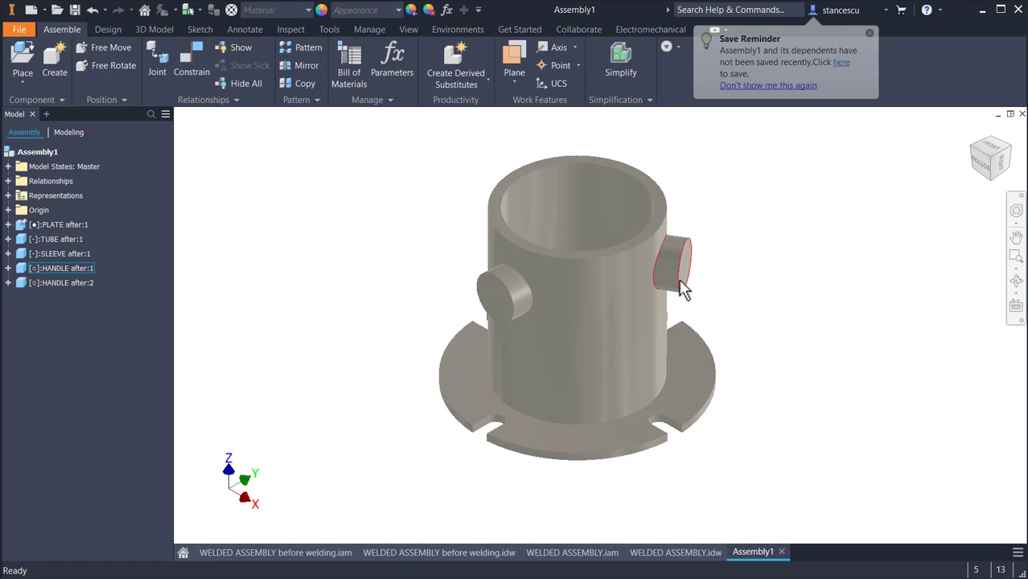
left_click_drag(669, 300, 797, 249)
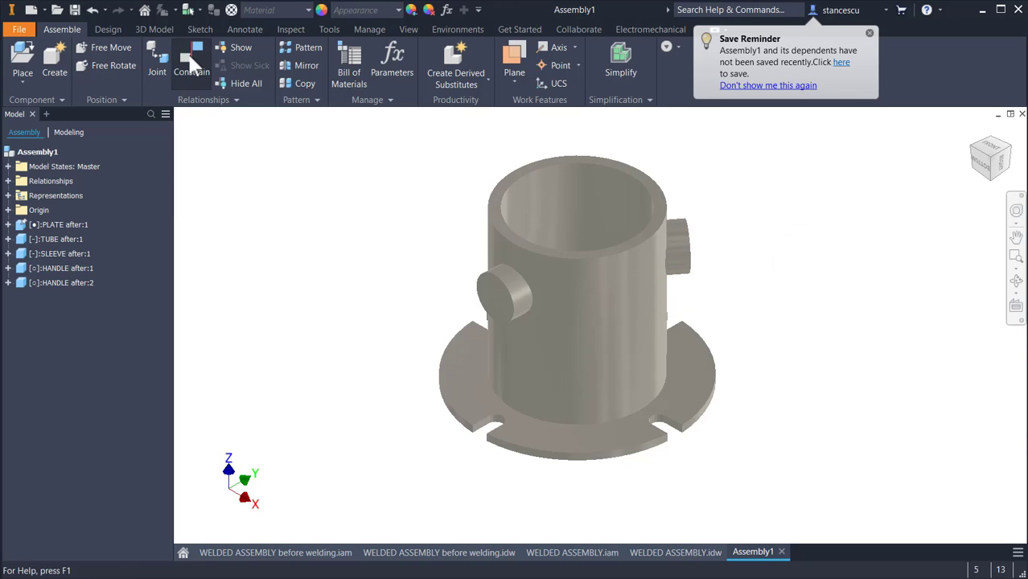
Mate the axes of the two handles with each other at 0 mm offset.
left_click(190, 58)
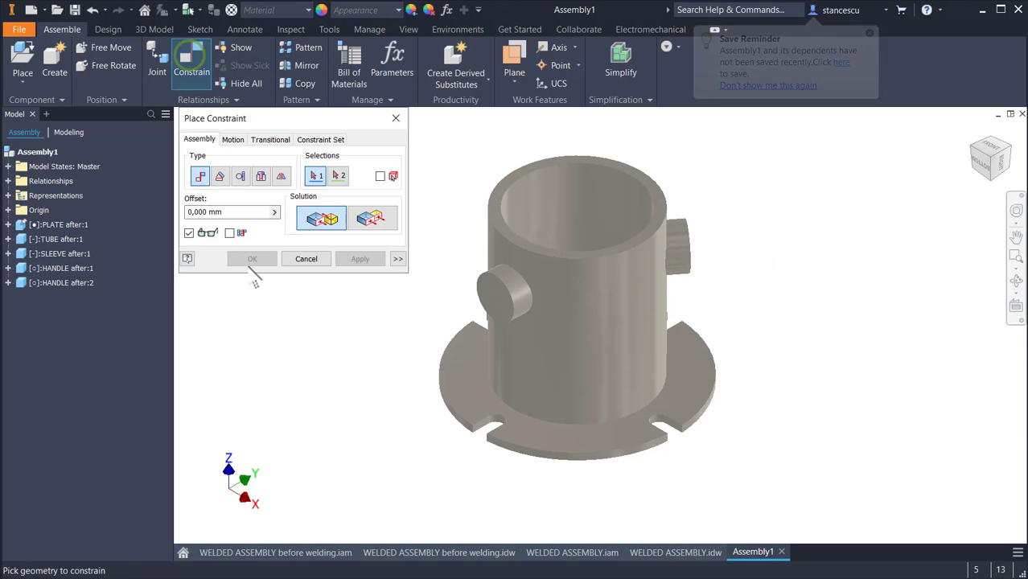
left_click(524, 295)
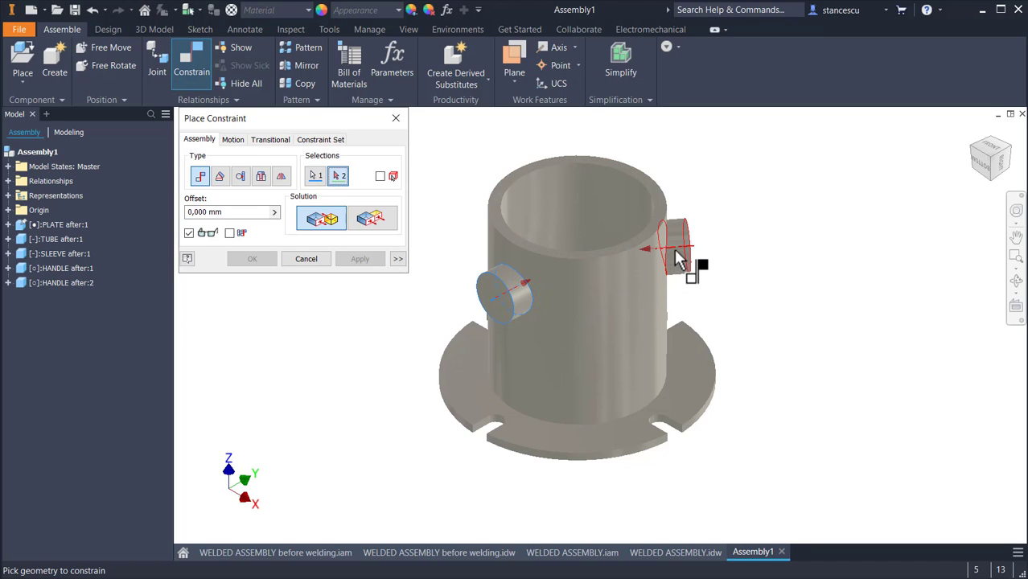
left_click(676, 259)
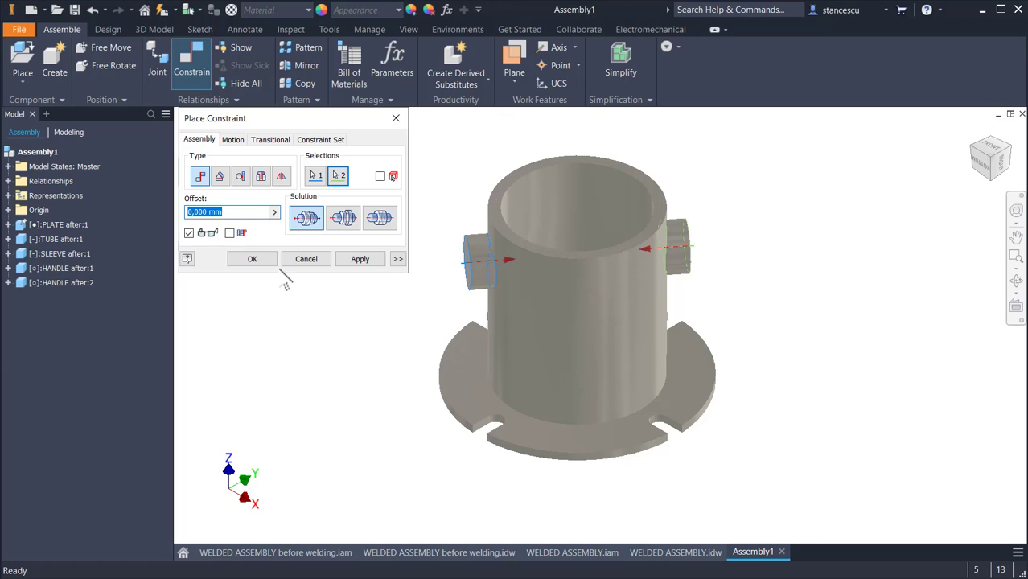
left_click(252, 258)
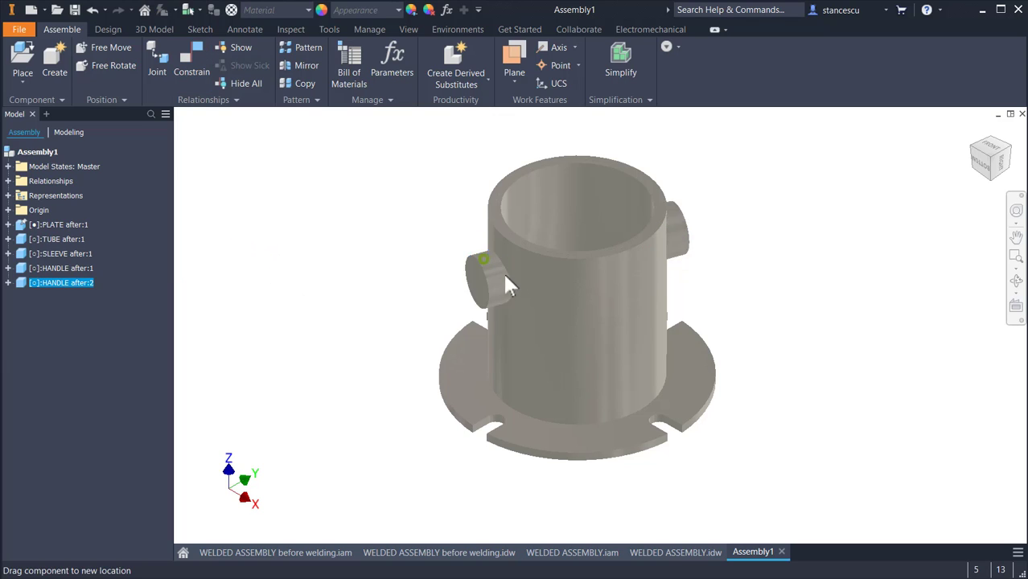
Move the coaxial handles around and along the tube to test their remaining freedom, leaving them near its upper part.
left_click_drag(509, 285, 745, 360)
left_click(595, 288)
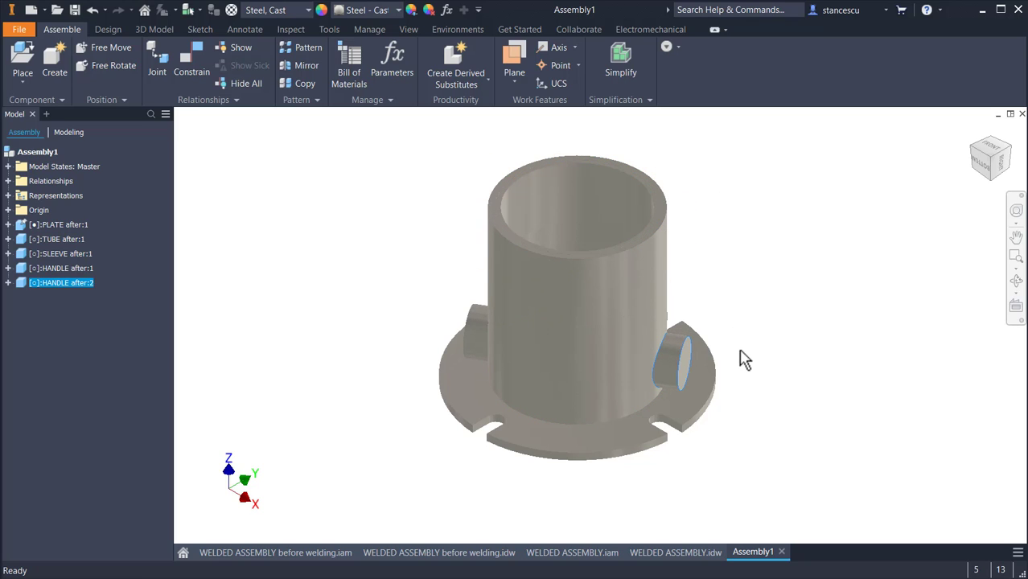
left_click(742, 360)
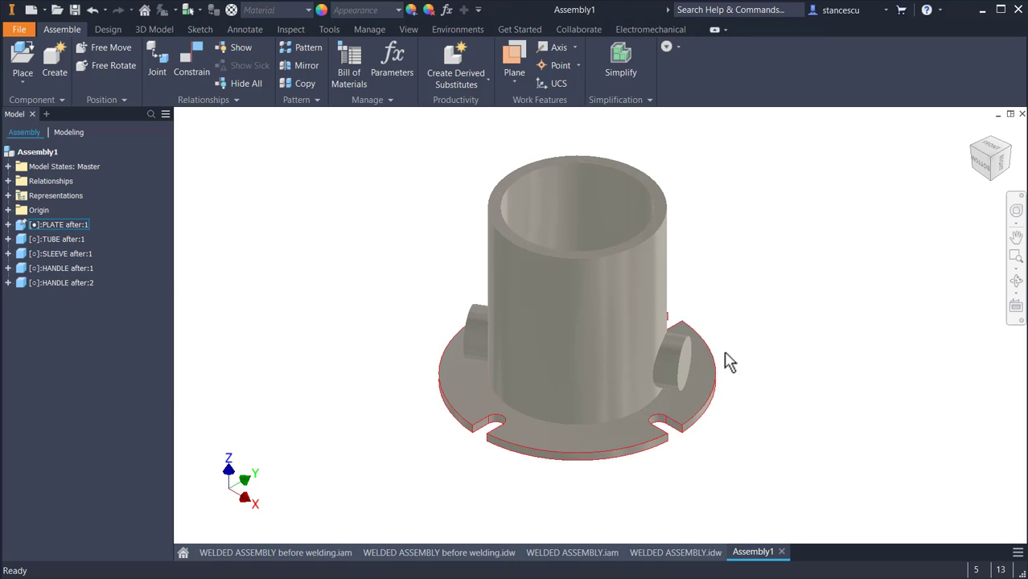
left_click_drag(665, 379, 682, 288)
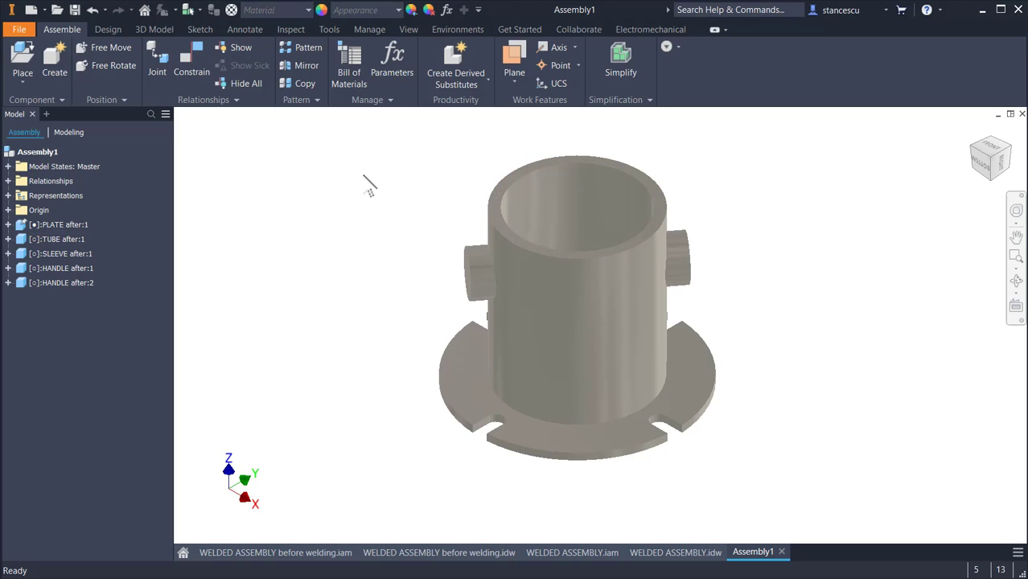
Mate the assembly's XZ origin plane to the centre point of the handle's circular end face with 0 mm offset.
left_click(193, 54)
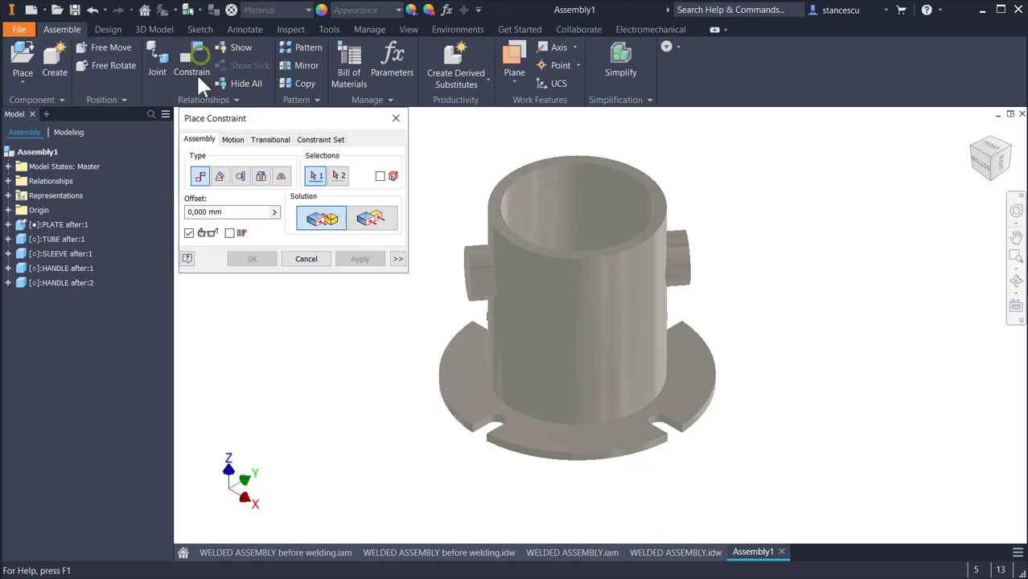
left_click(8, 210)
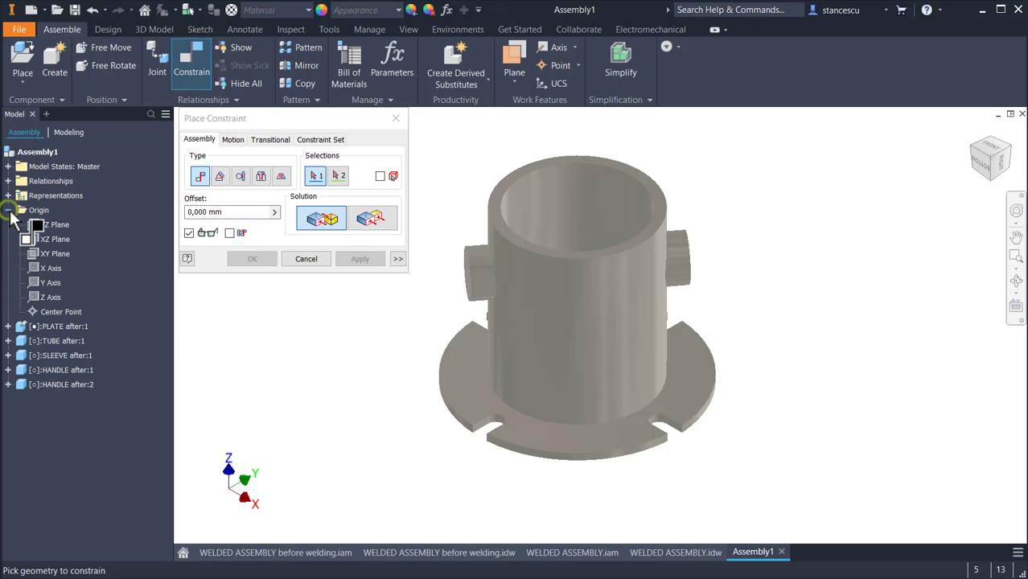
left_click(55, 238)
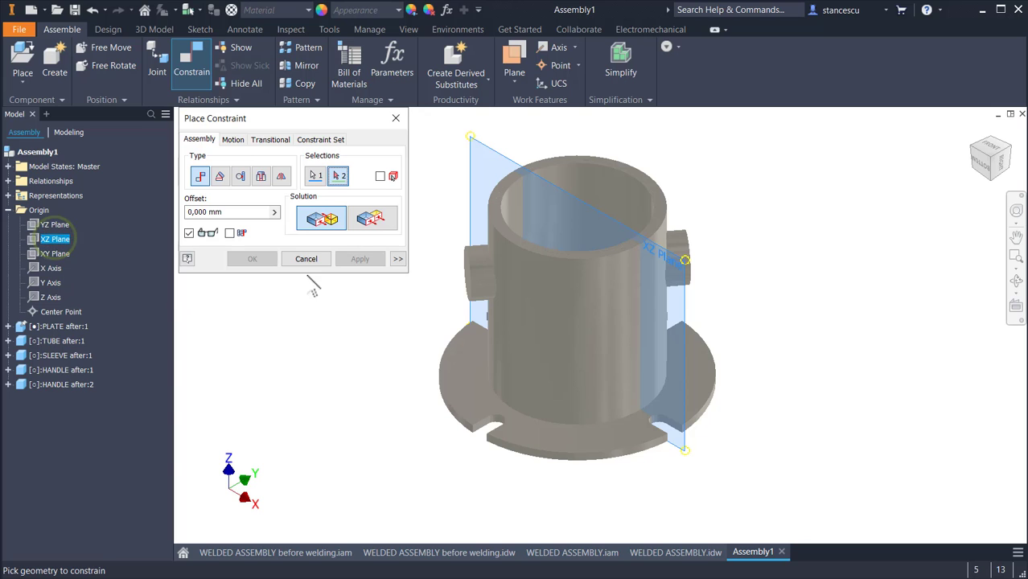
middle_click_drag(424, 348, 515, 310, "shift")
scroll(593, 316, "up", 4)
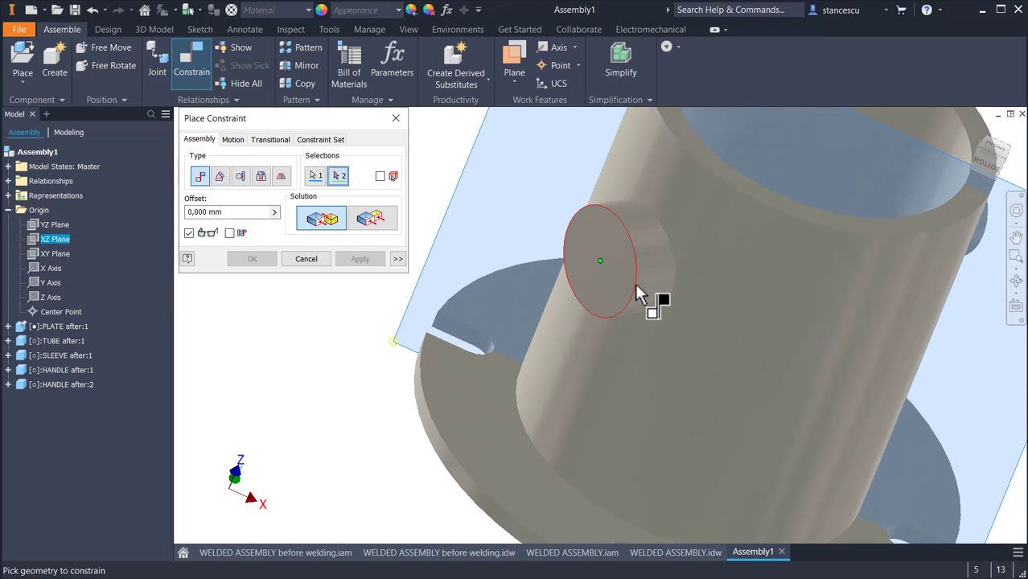
left_click(636, 286)
scroll(608, 330, "down", 6)
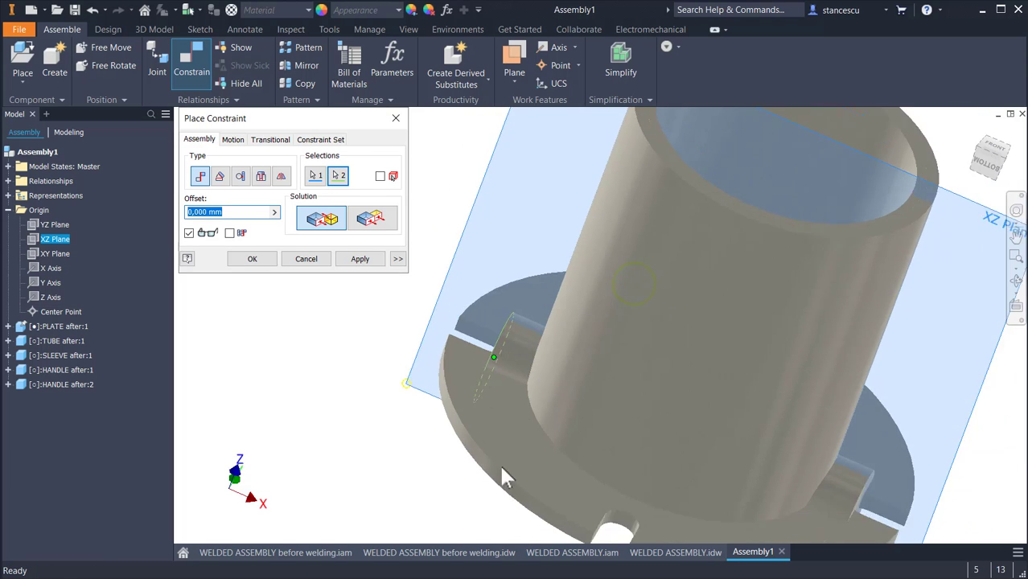
left_click(249, 263)
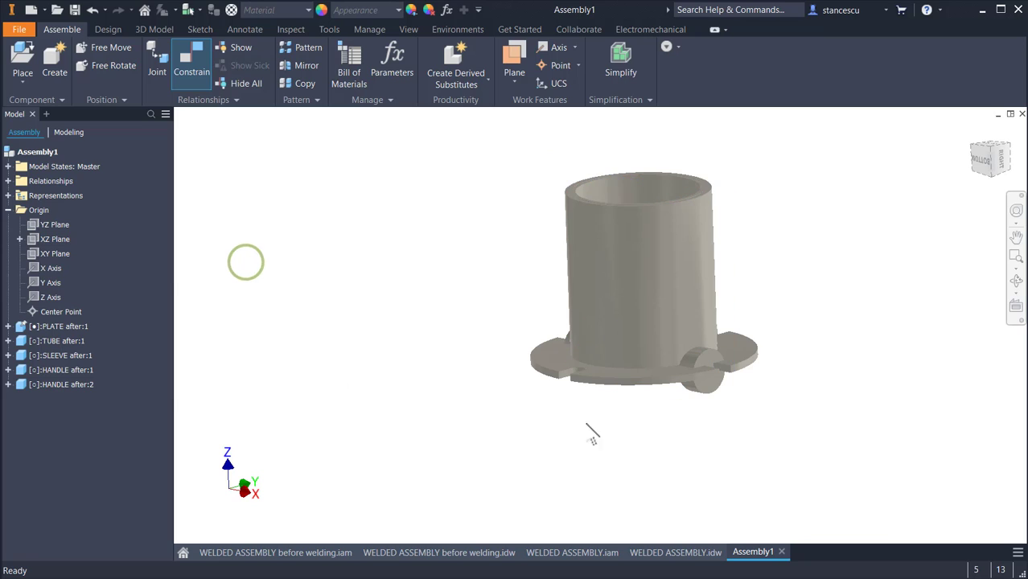
Move the handles up along the tube to test which movement remains, and inspect the assembly from several sides.
left_click_drag(712, 402, 723, 280)
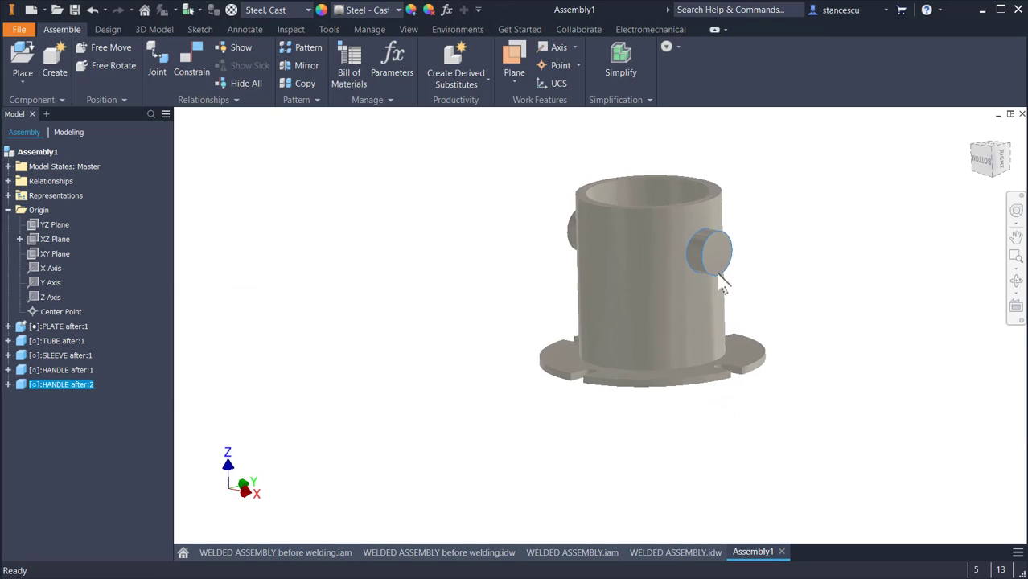
middle_click_drag(724, 280, 768, 273, "shift")
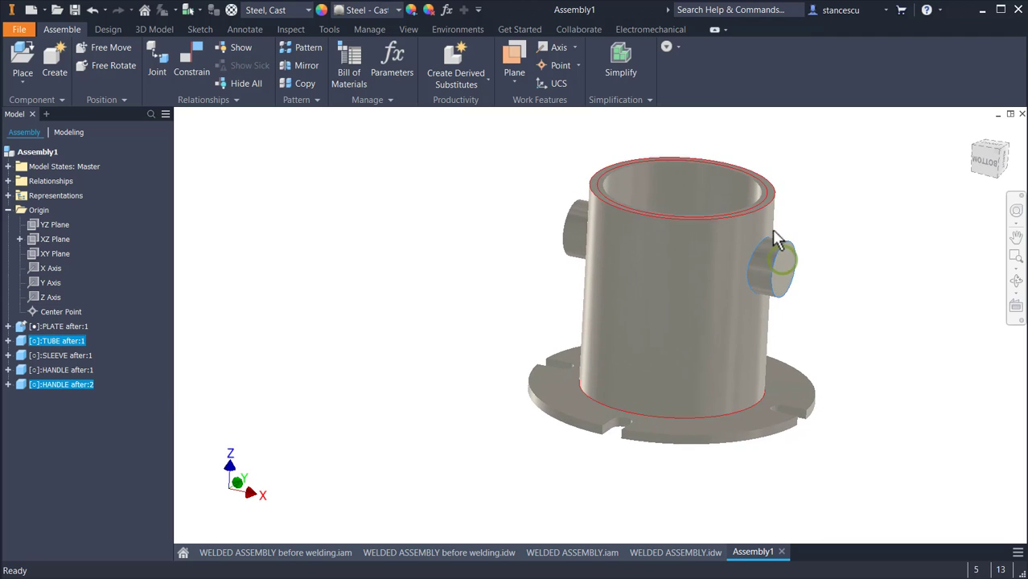
mouse_move(780, 256)
left_mouse_down()
mouse_move(785, 182)
mouse_move(783, 274)
mouse_move(787, 250)
left_mouse_up()
middle_click_drag(630, 326, 159, 253, "shift")
middle_click_drag(362, 262, 402, 429, "shift")
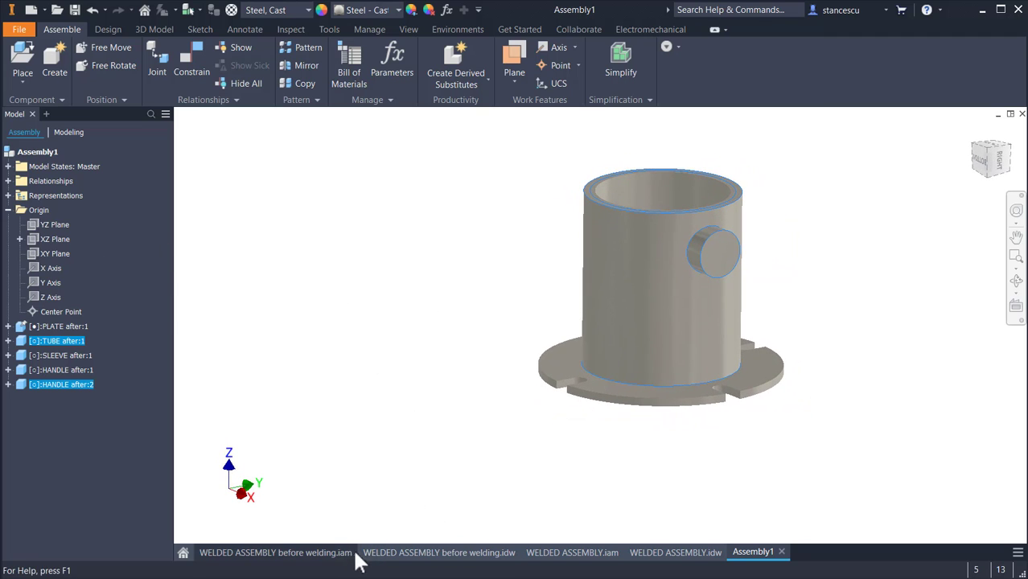
Check the handle height in the WELDED ASSEMBLY before welding drawing, then mate the handle's axis to the plate's underside with a -190 mm offset.
left_click(400, 550)
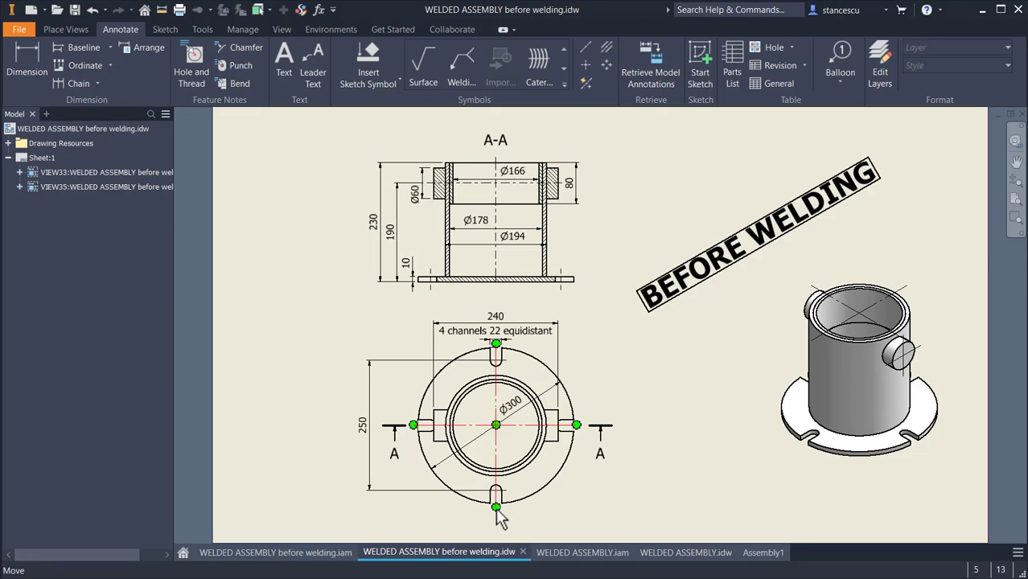
left_click(756, 553)
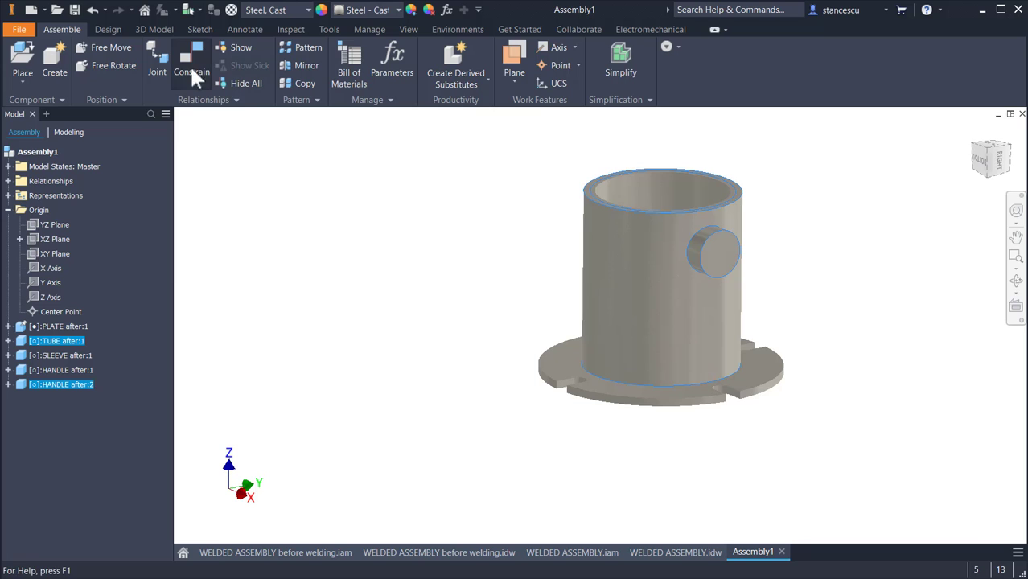
left_click(190, 64)
middle_click_drag(477, 286, 700, 387, "shift")
left_click(766, 236)
left_click(679, 404)
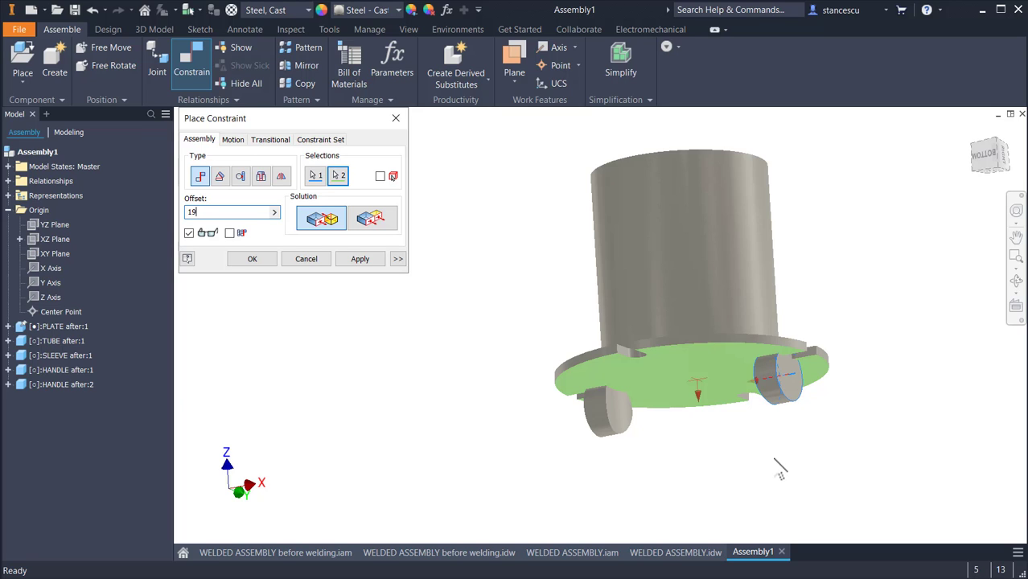
middle_click_drag(775, 460, 692, 467, "shift")
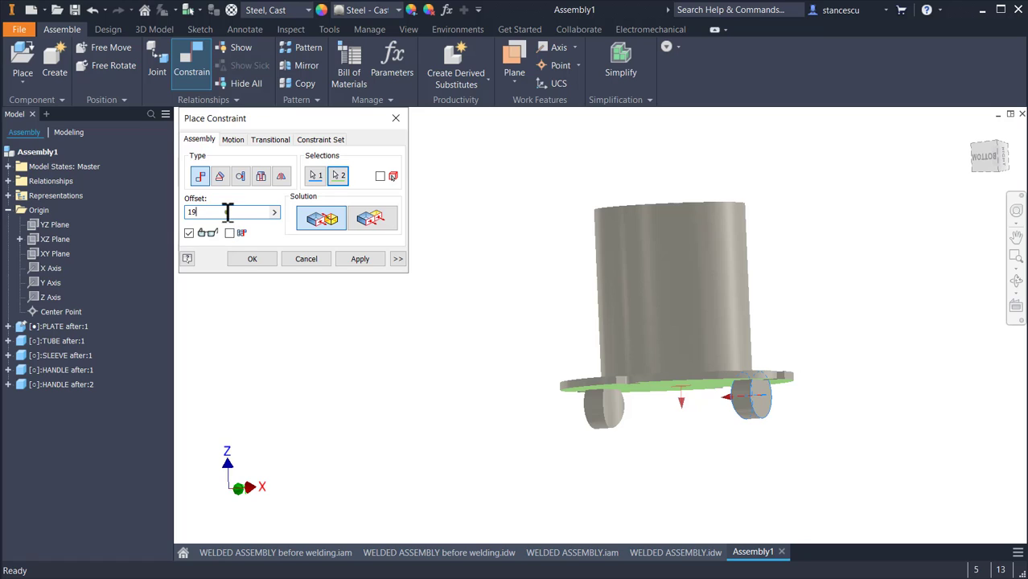
key("Home")
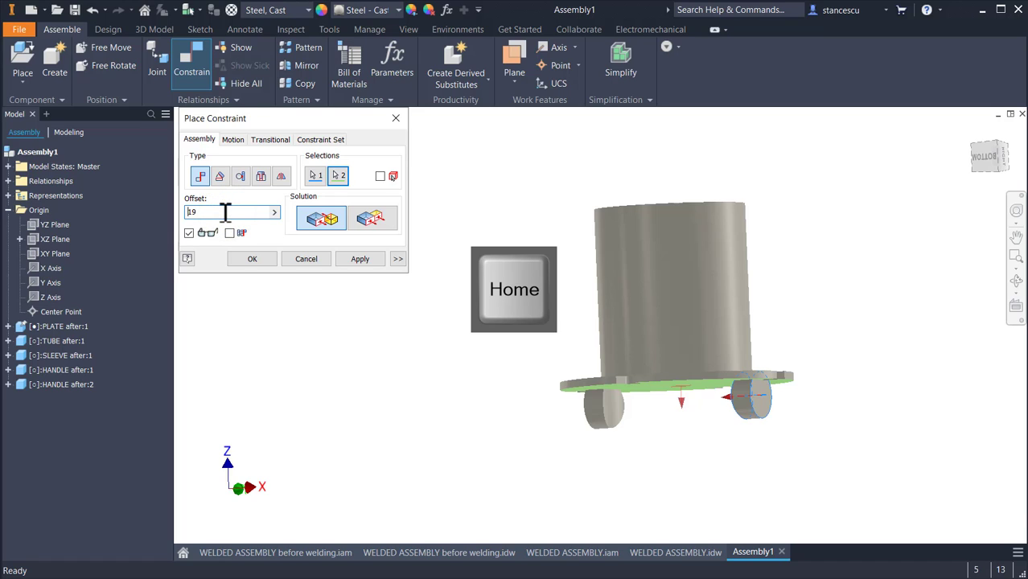
type("-")
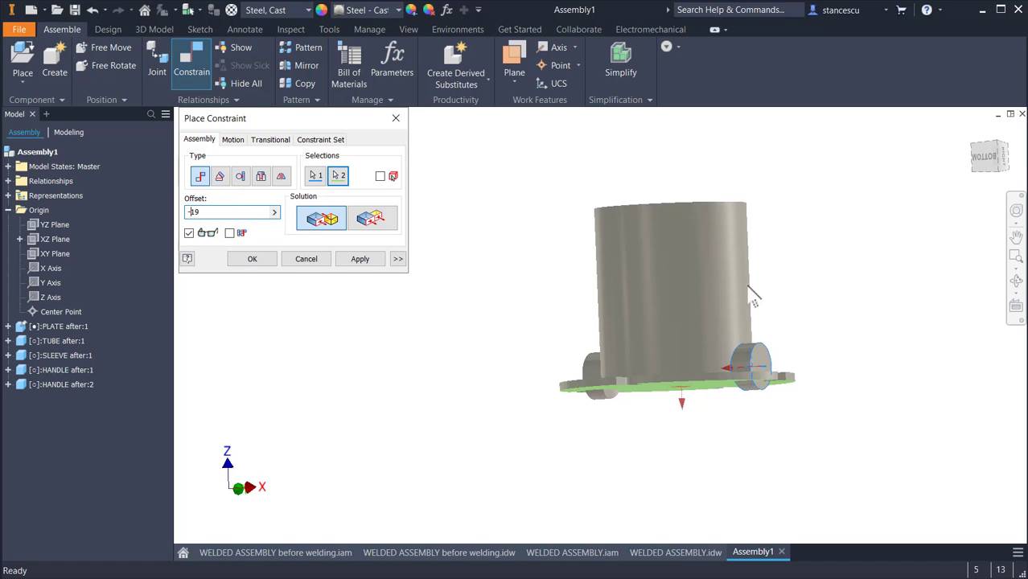
middle_click_drag(748, 286, 771, 332, "shift")
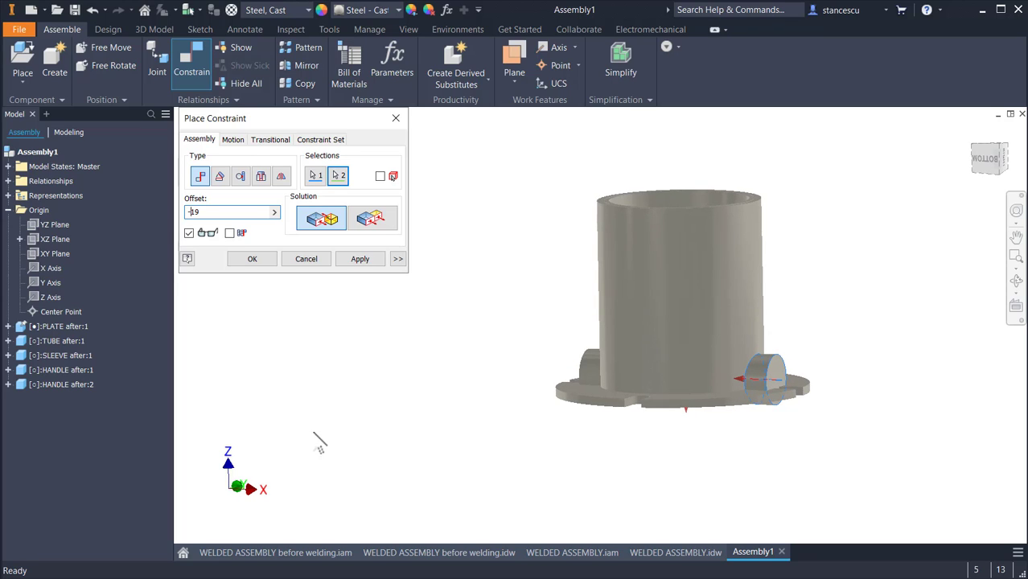
left_click(227, 215)
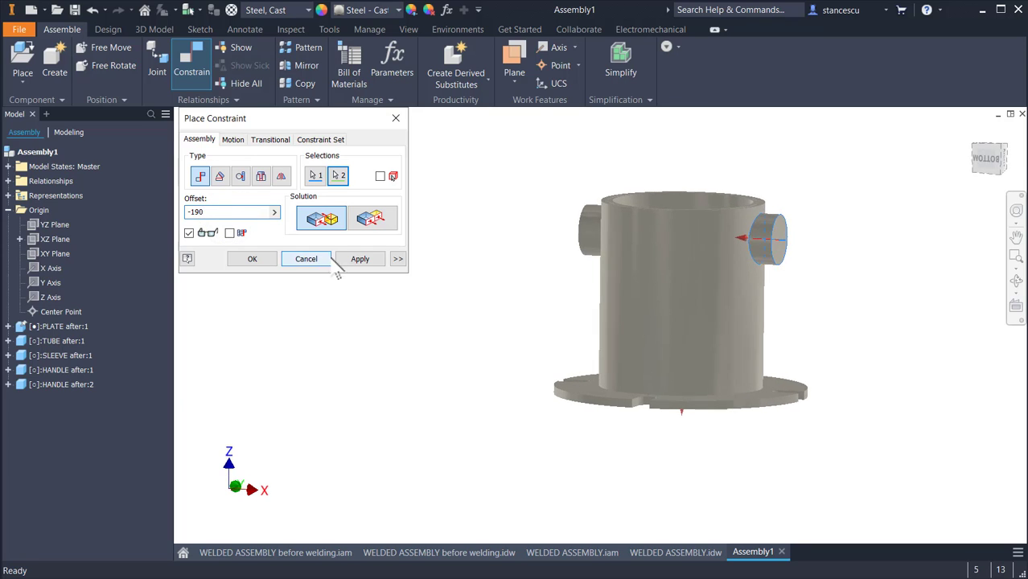
left_click(245, 258)
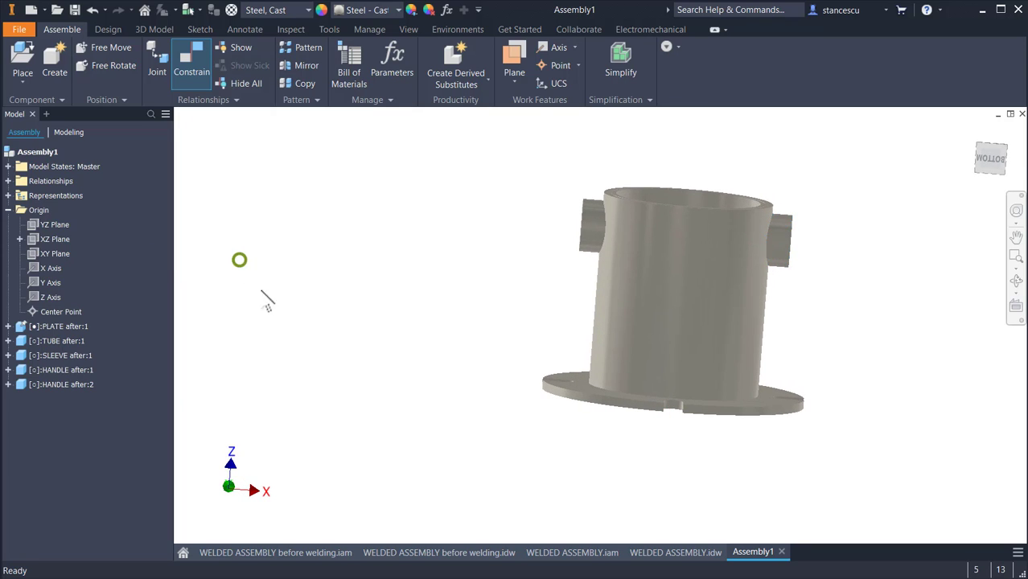
Set the visual style to Shaded with Edges and show the assembly in the isometric home view.
key("F6")
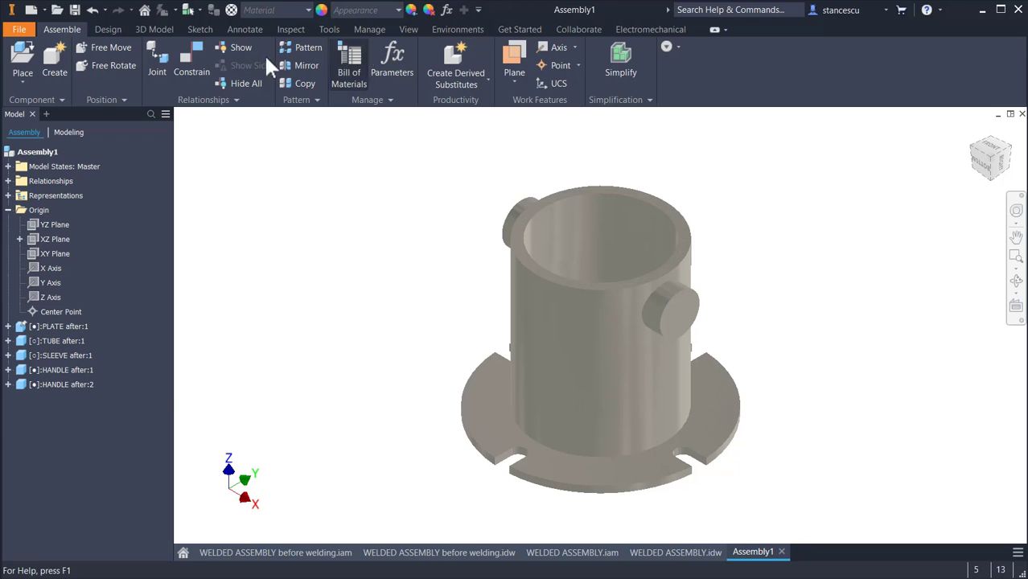
left_click(409, 30)
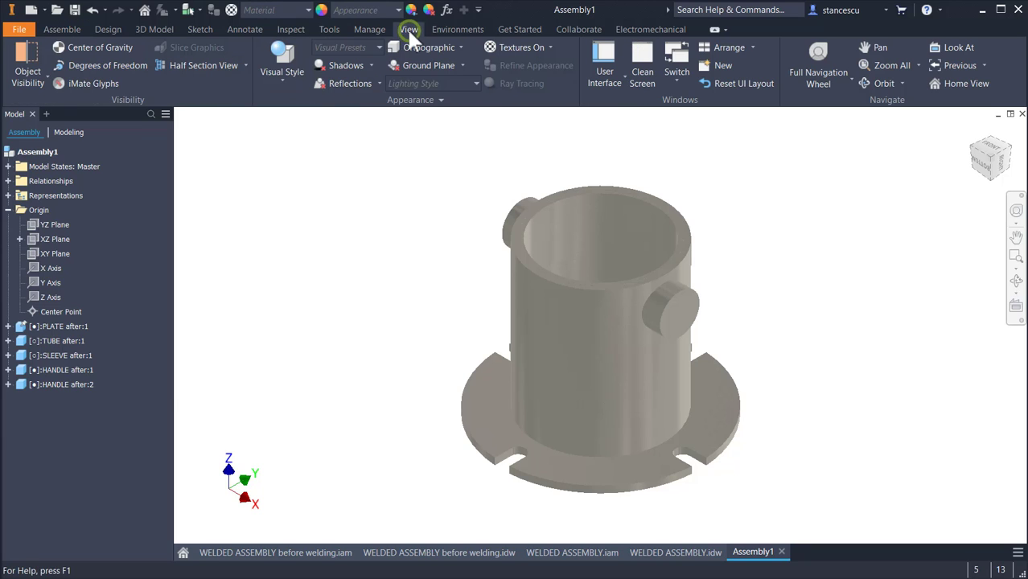
left_click(269, 74)
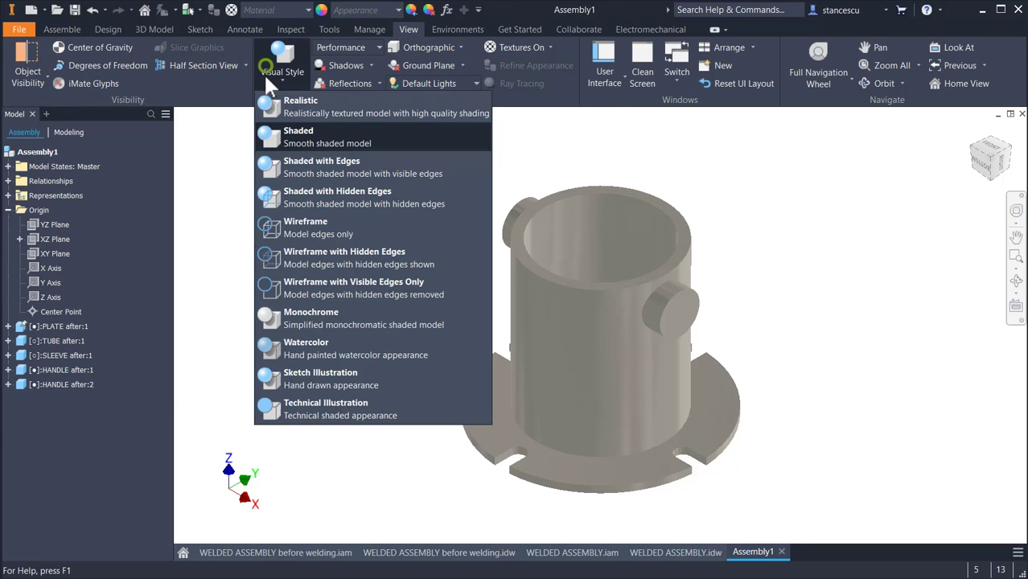
left_click(312, 162)
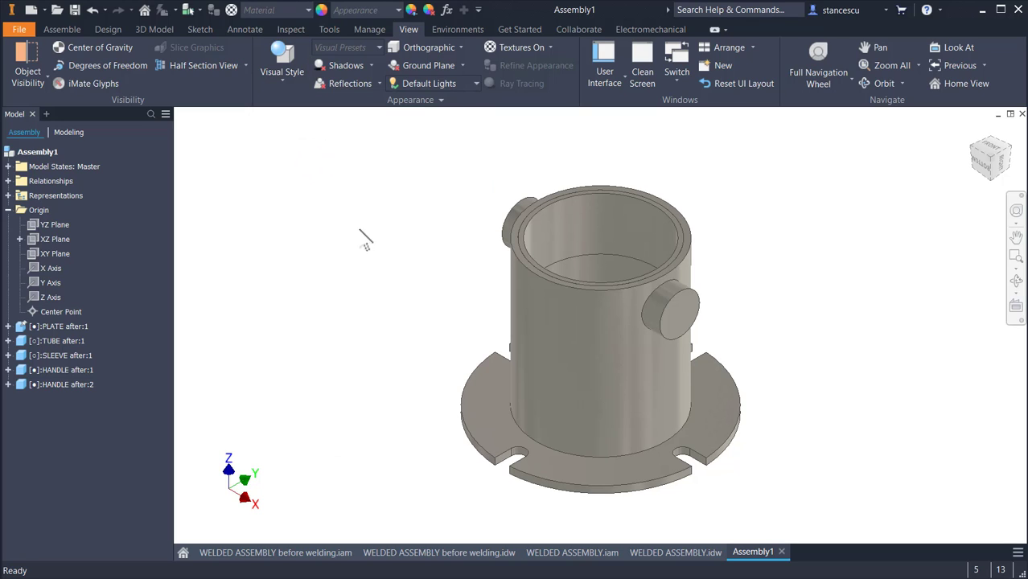
left_click(64, 29)
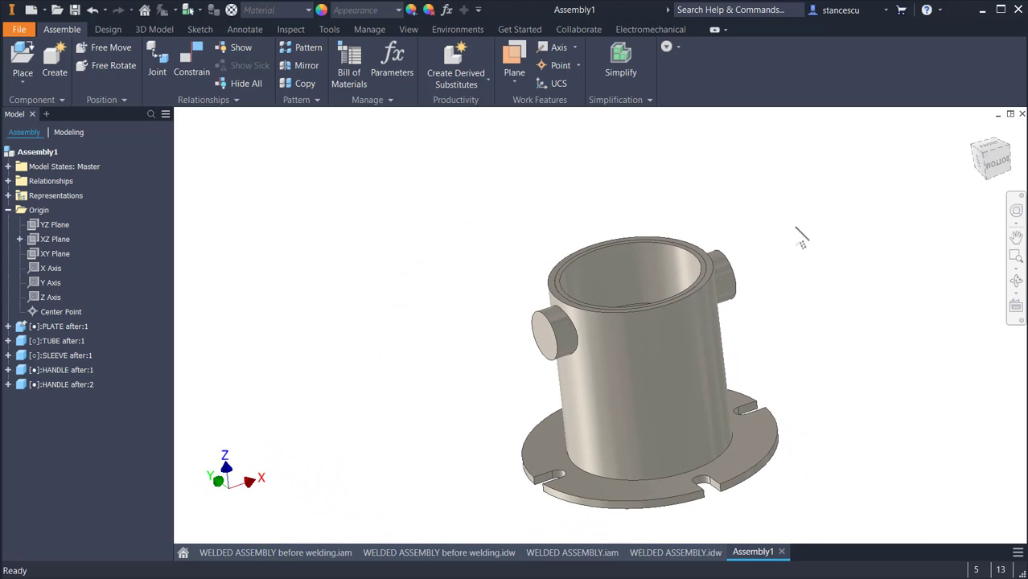
key("F6")
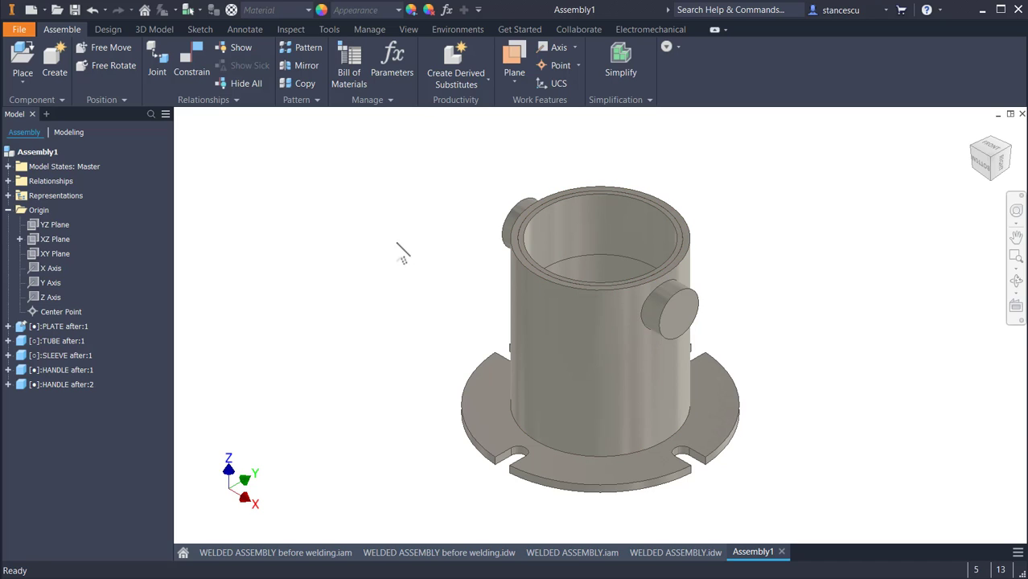
Convert the assembly to an ISO weldment with Steel, Mild as the weld bead material and an Inseparable BOM structure.
left_click(444, 27)
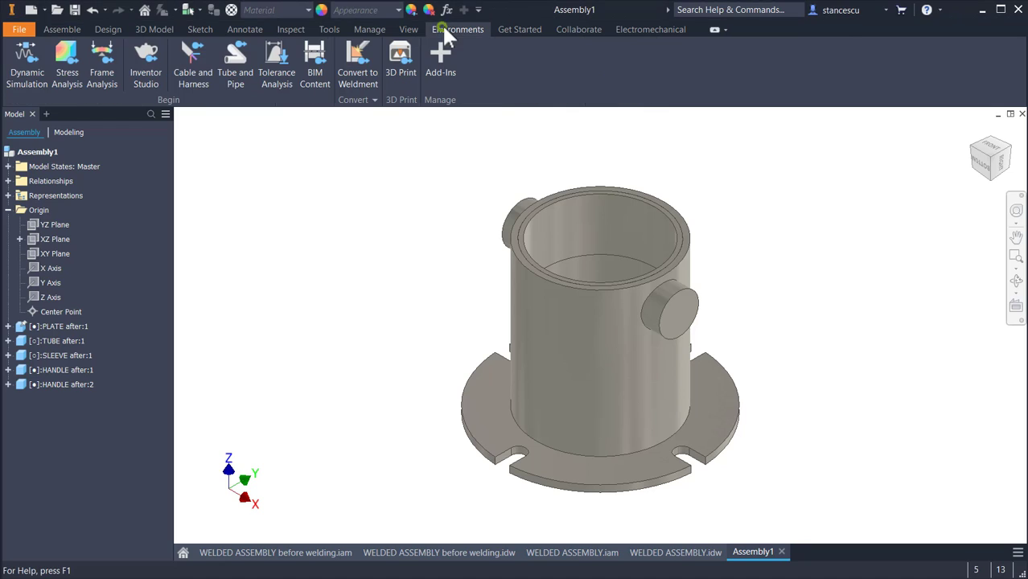
left_click(360, 54)
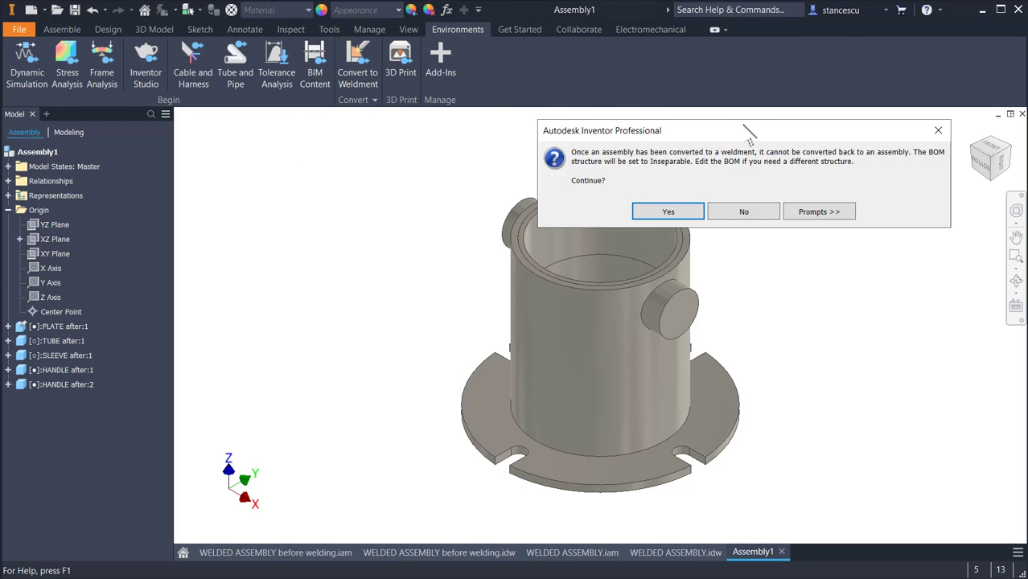
left_click_drag(739, 140, 554, 186)
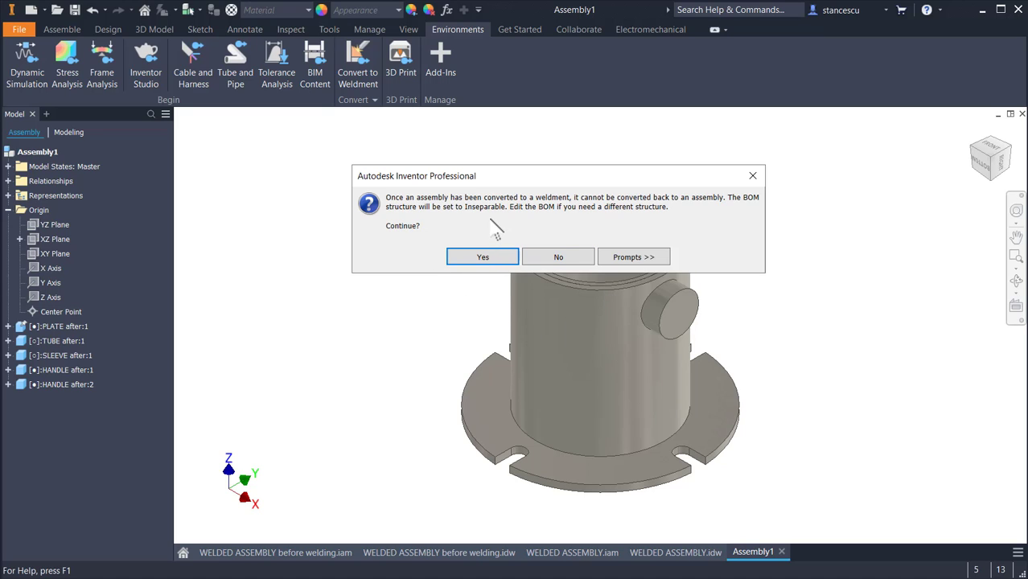
left_click(485, 257)
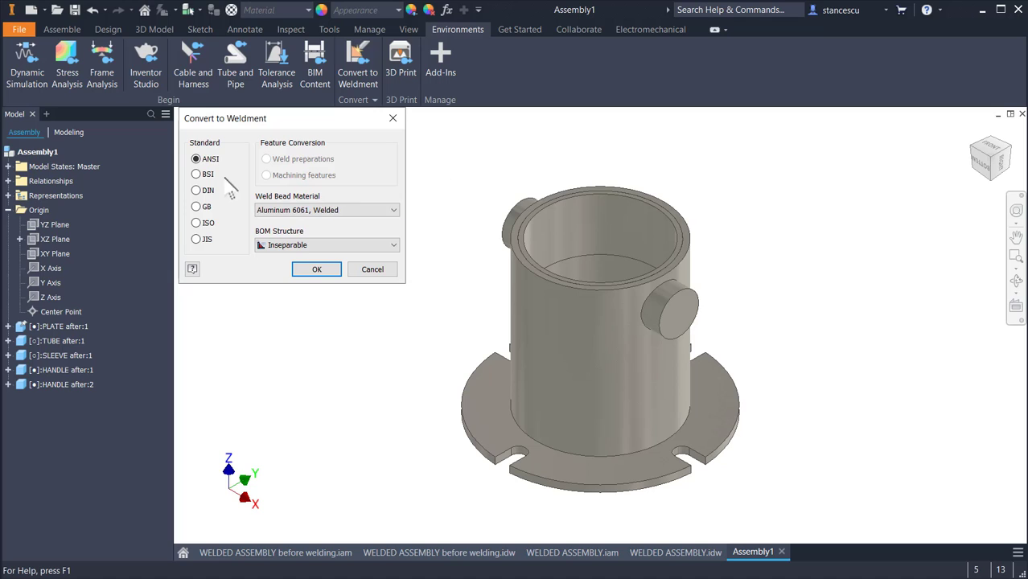
left_click(196, 224)
left_click(330, 215)
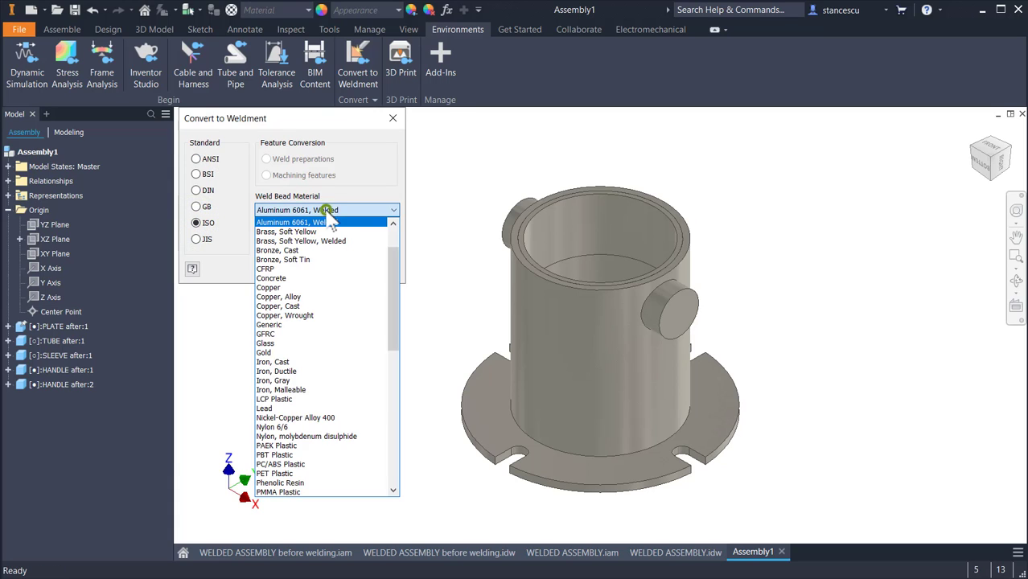
scroll(348, 325, "down", 5)
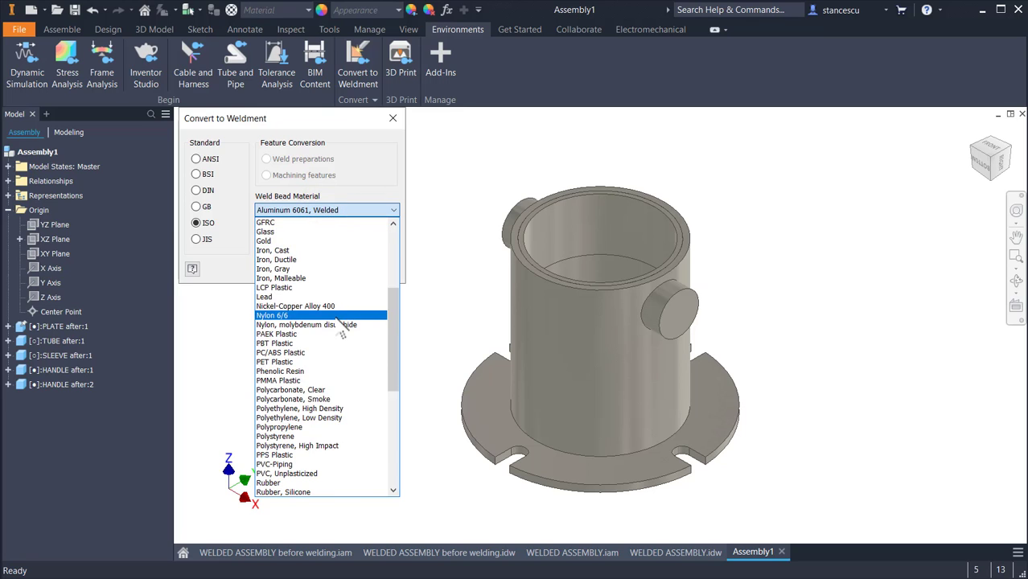
scroll(342, 321, "down", 7)
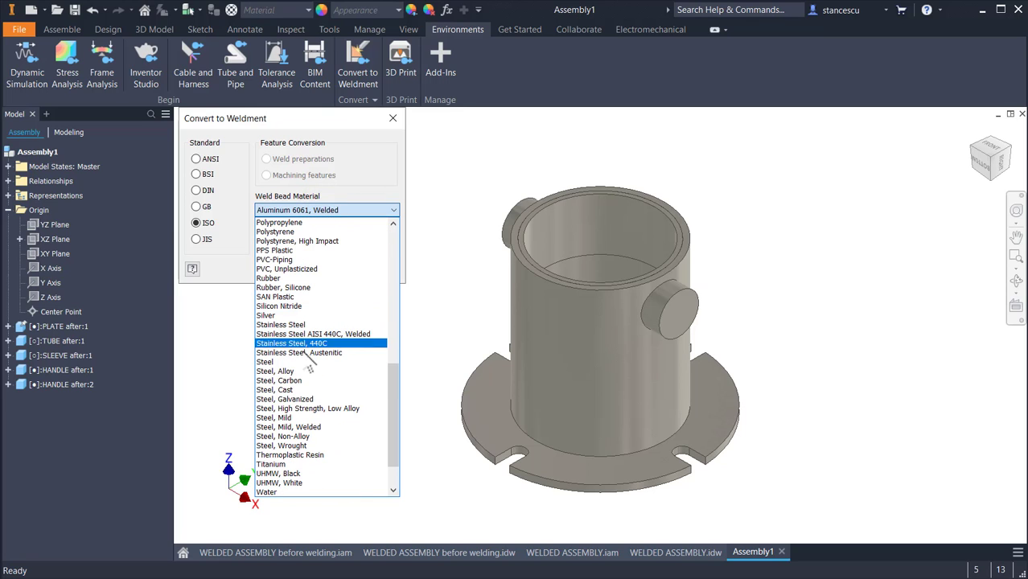
left_click(278, 419)
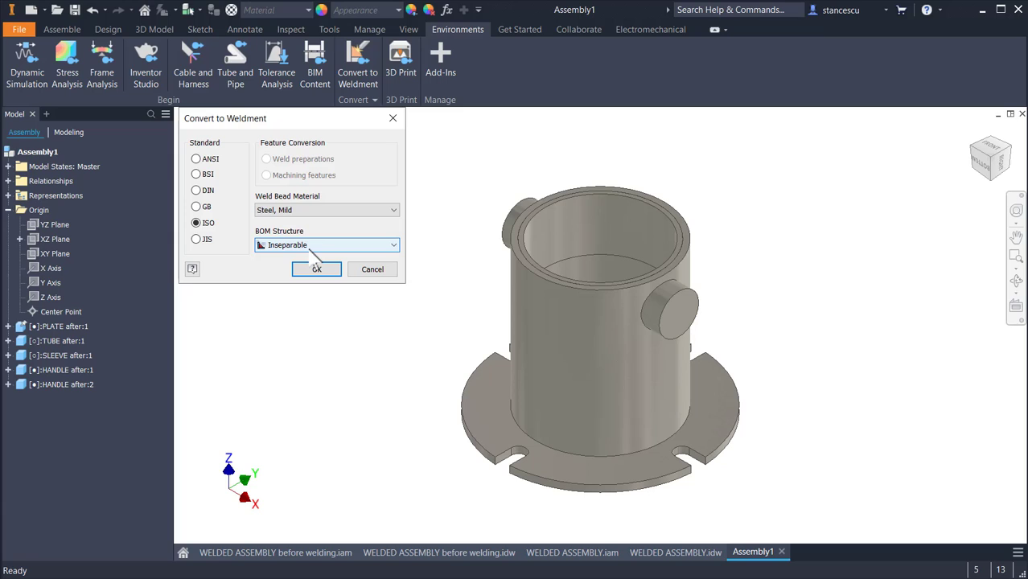
left_click(394, 245)
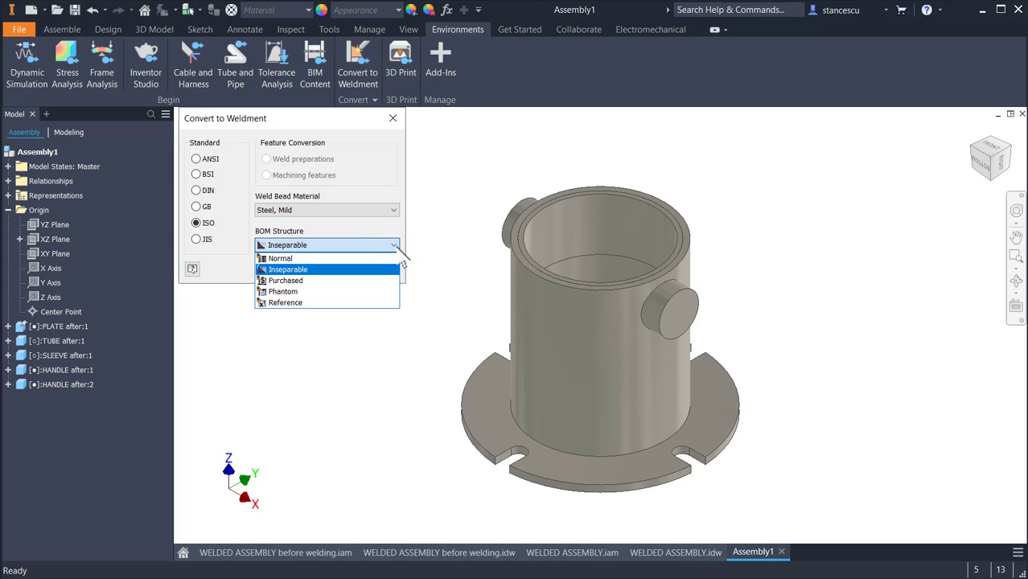
left_click(395, 245)
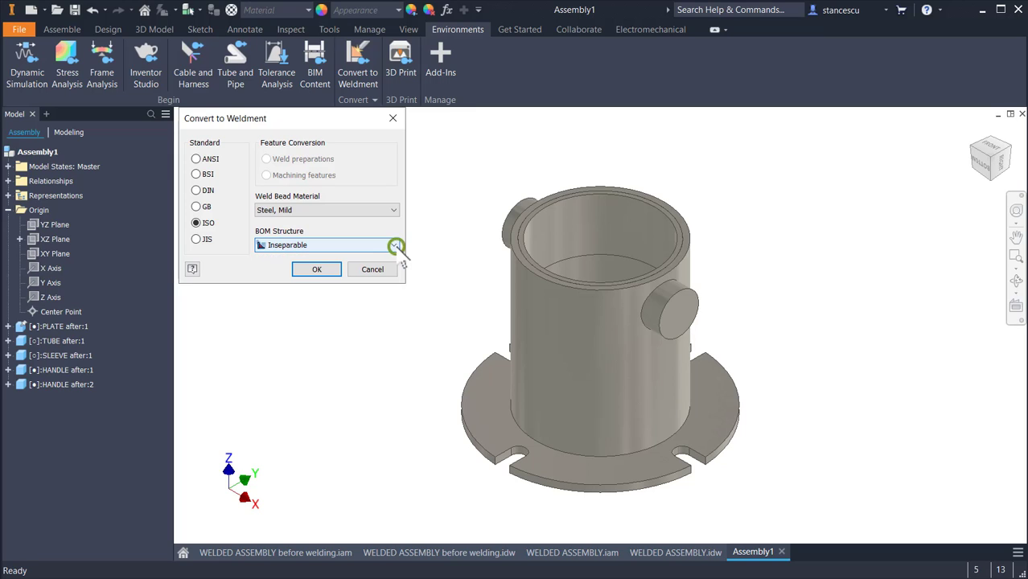
left_click(305, 267)
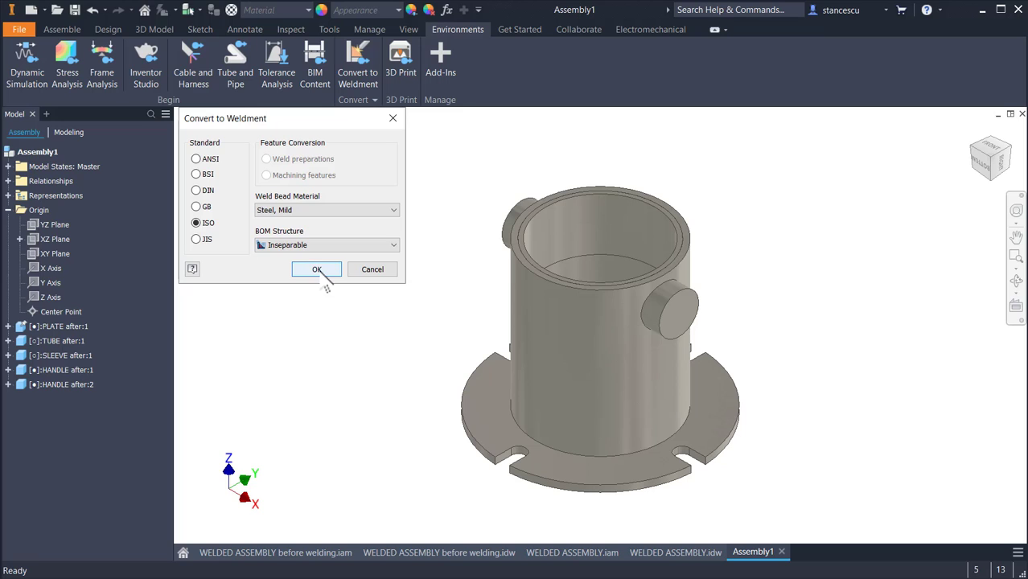
left_click(317, 270)
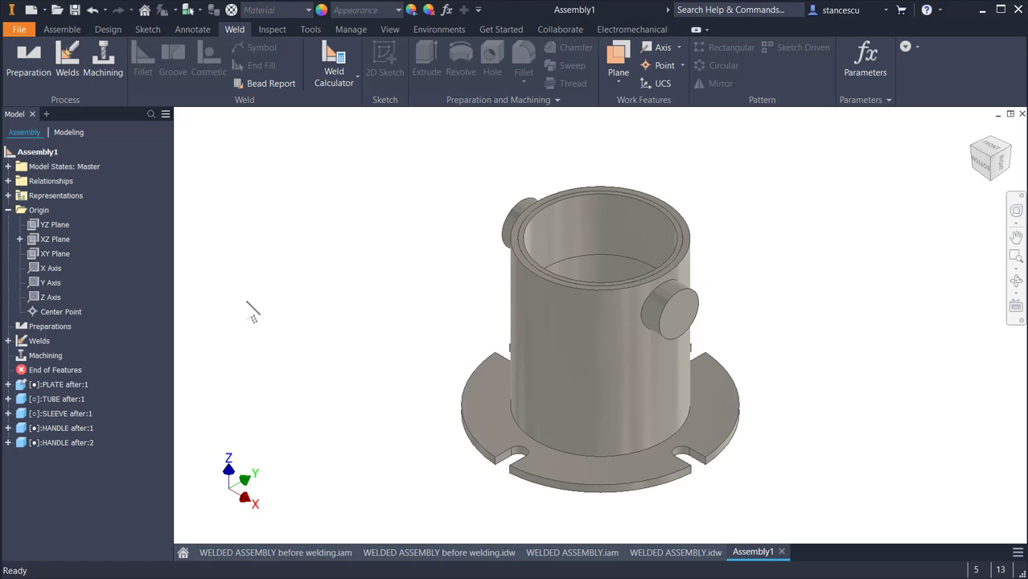
Add a 7 mm weld preparation chamfer to the tube's outer bottom edge where it meets the plate.
left_click(628, 388)
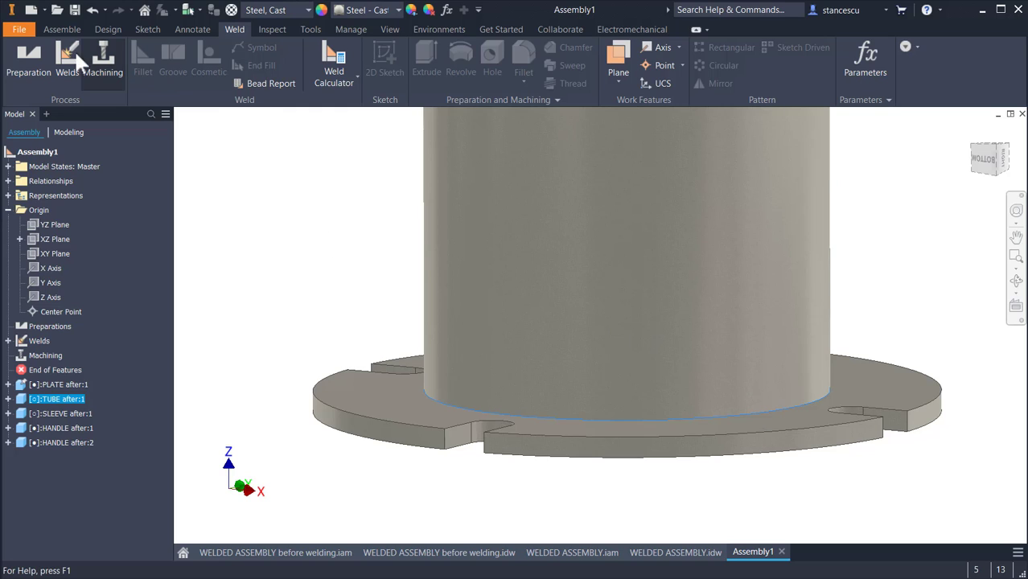
left_click(28, 58)
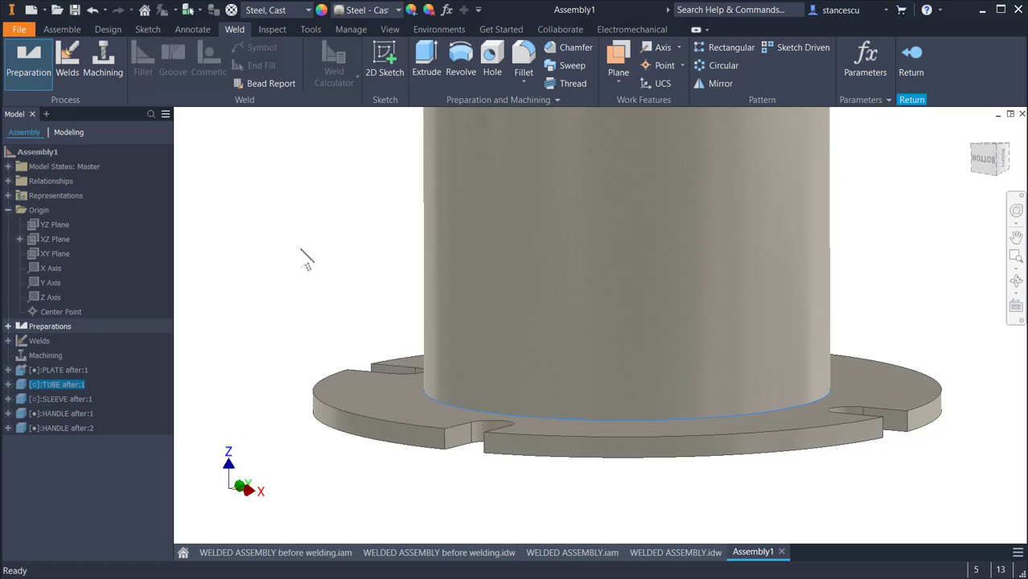
scroll(325, 287, "down", 1)
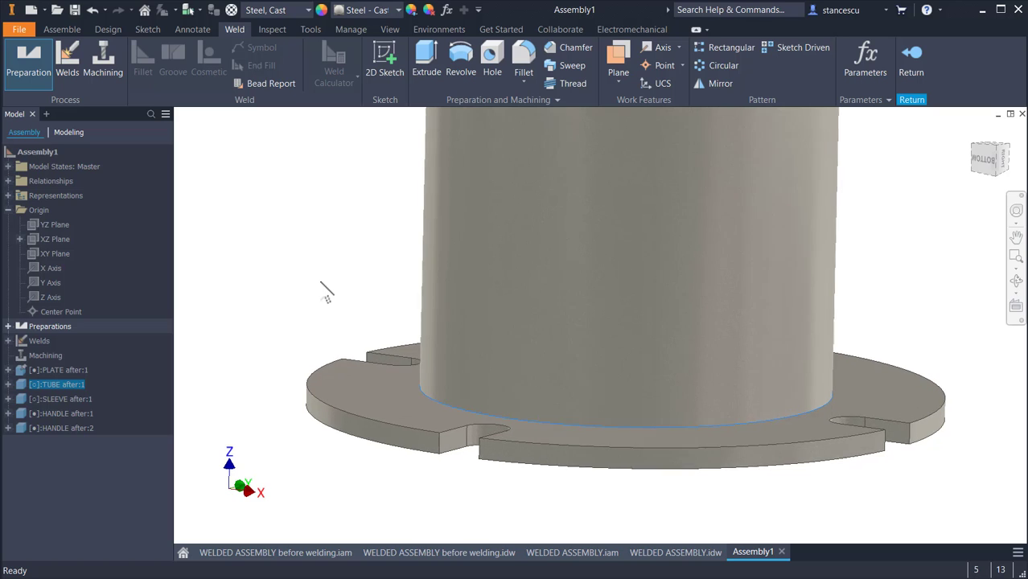
left_click(9, 326)
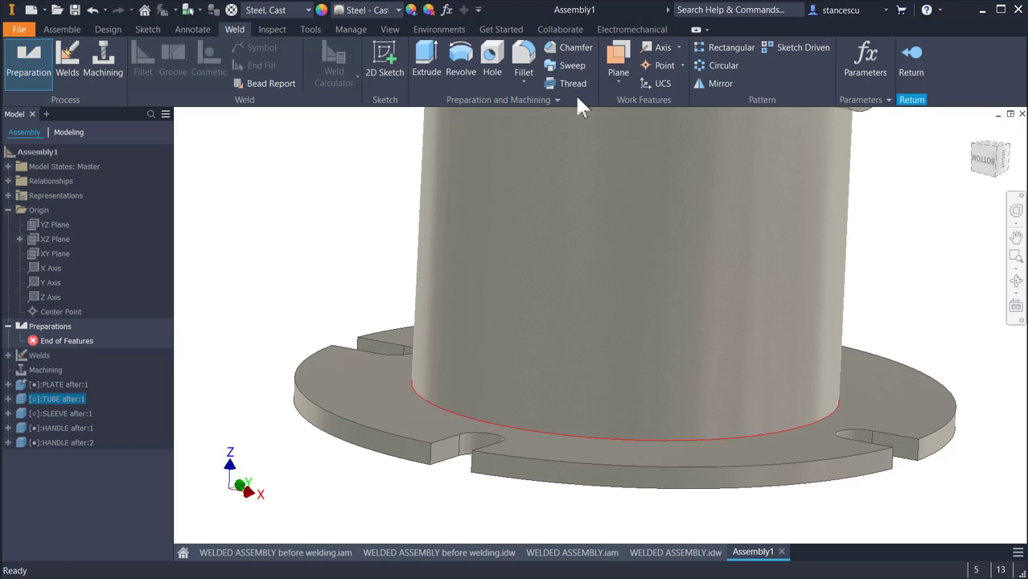
left_click(571, 55)
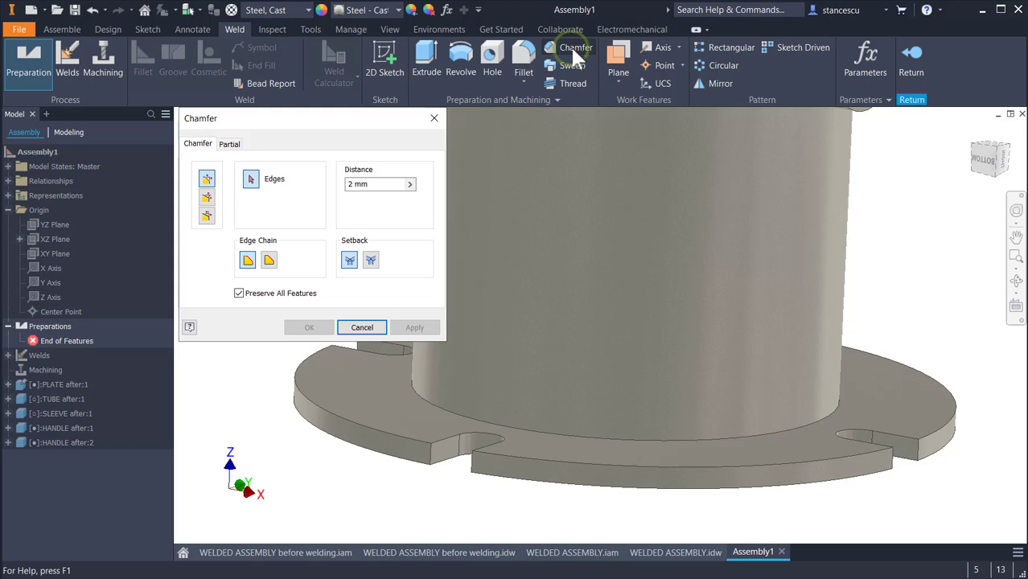
left_click(781, 429)
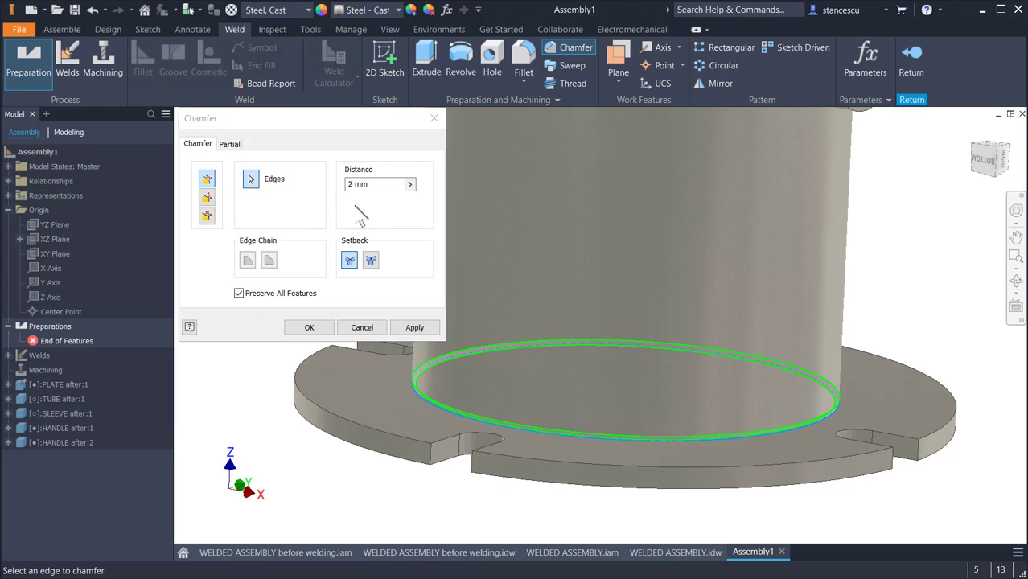
left_click(388, 183)
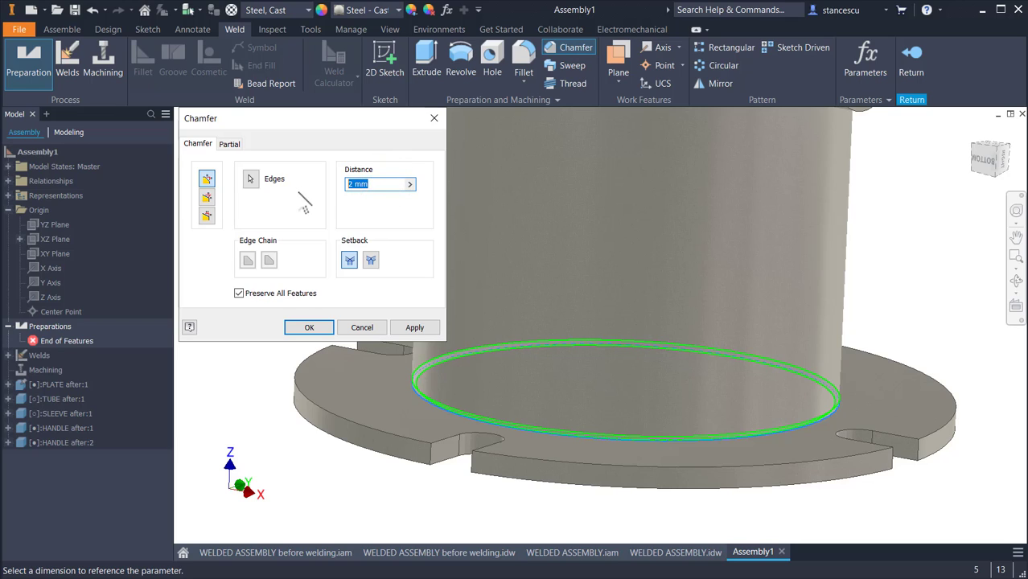
type("7")
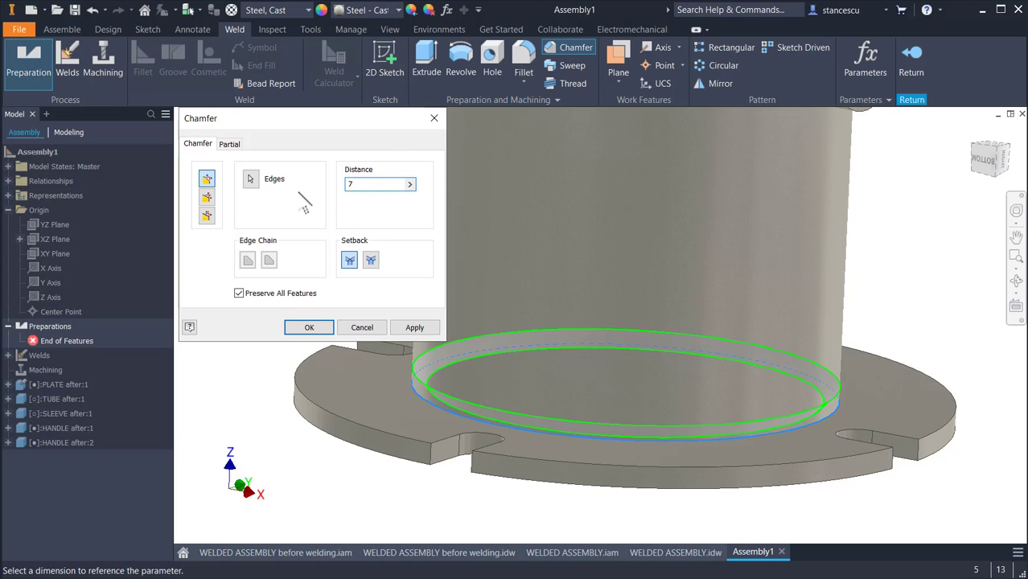
left_click(309, 329)
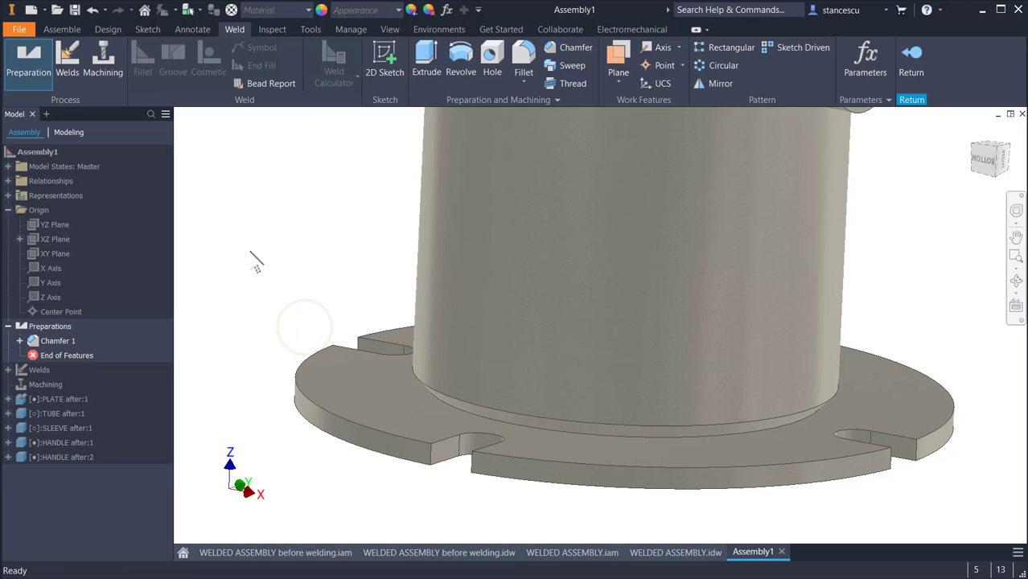
Inspect the chamfered tube base from several angles, finishing in the isometric home view.
middle_click_drag(624, 278, 711, 423, "shift")
middle_click_drag(631, 448, 847, 292, "shift")
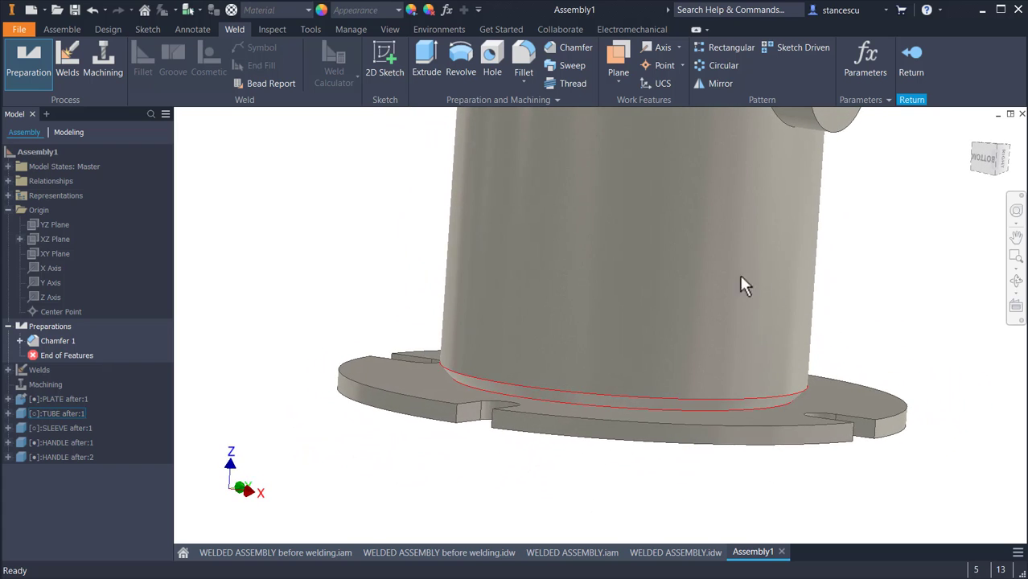
middle_click_drag(737, 394, 860, 288, "shift")
key("F6")
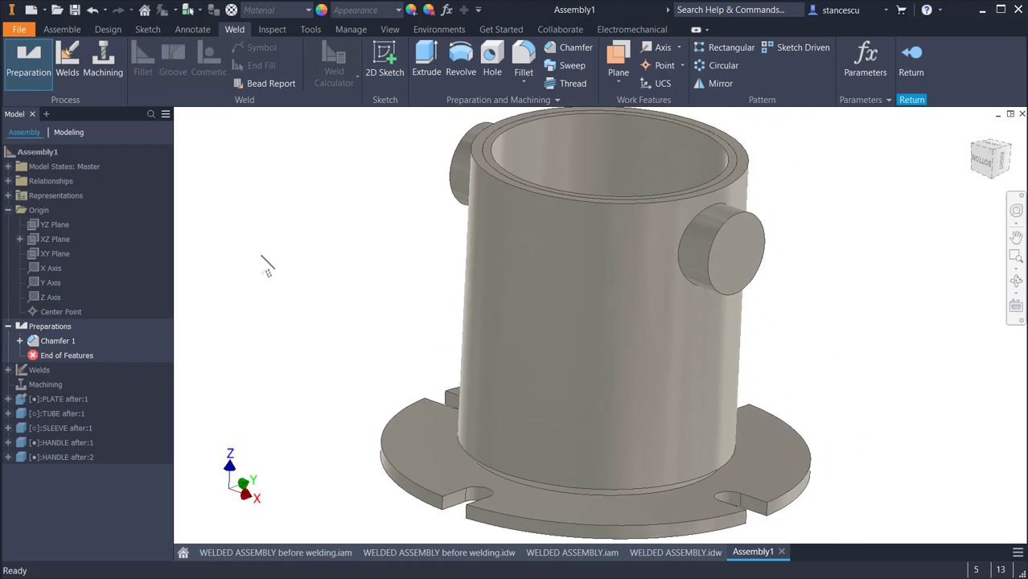
middle_click_drag(268, 277, 256, 336, "shift")
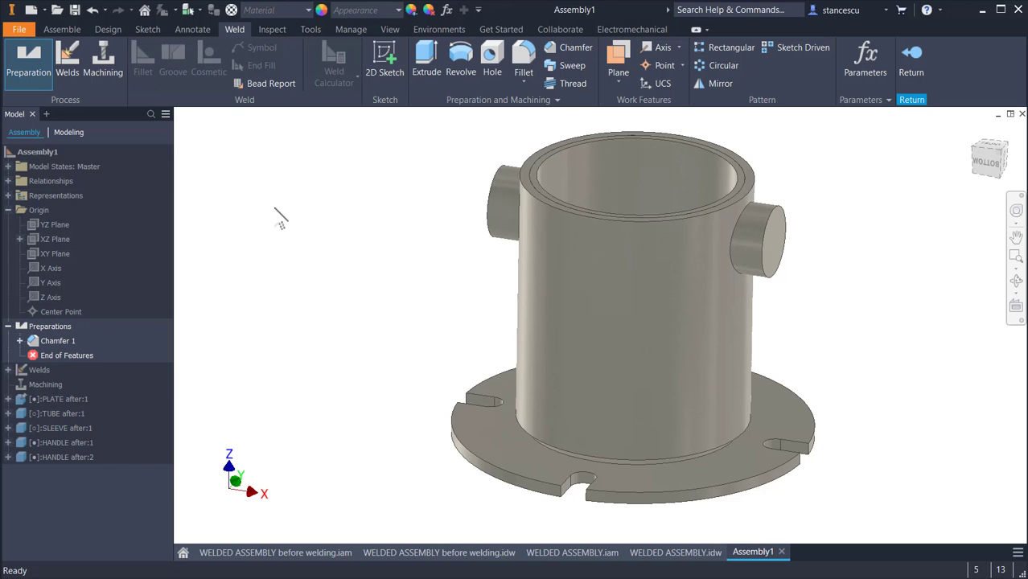
middle_click_drag(282, 197, 282, 201, "shift")
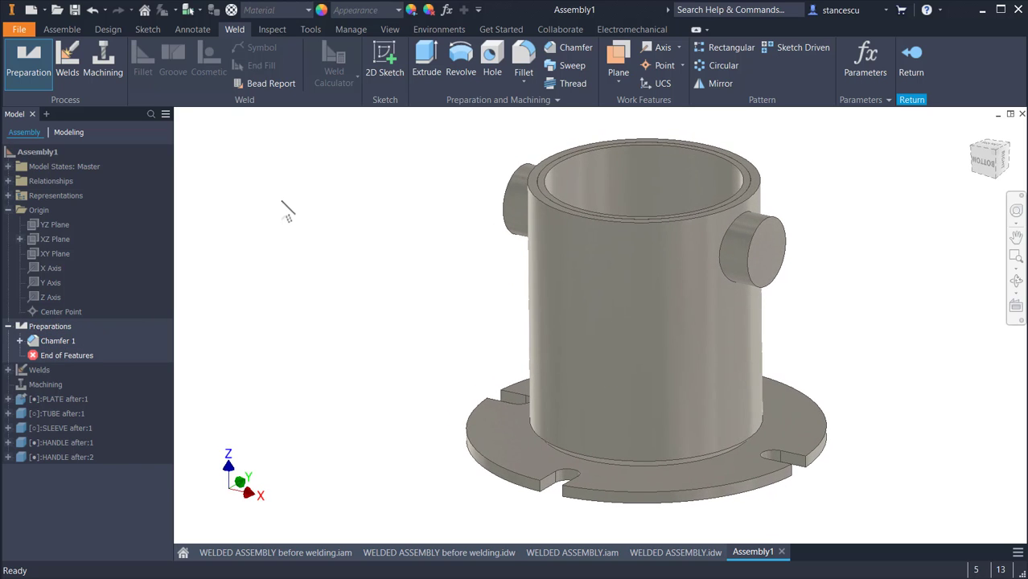
key("F6")
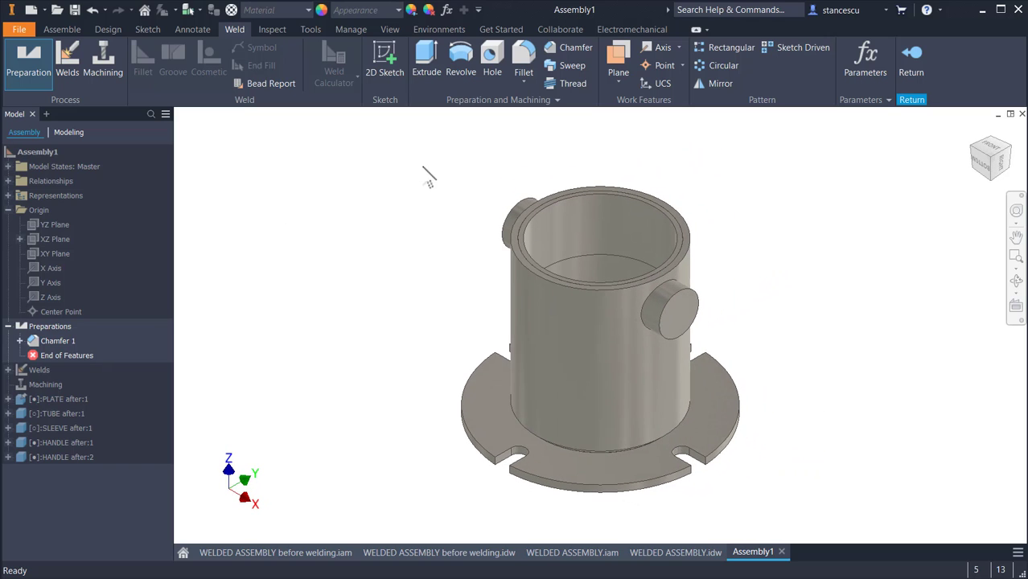
Finish the weld preparation and define a fillet weld between the tube's outer face and the cylindrical faces of both handles.
left_click(911, 55)
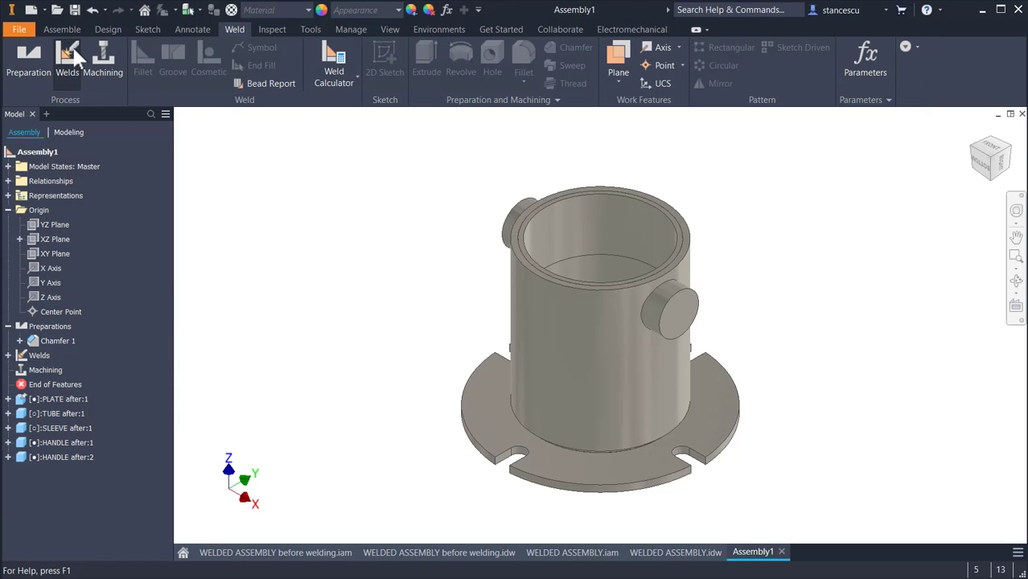
left_click(72, 46)
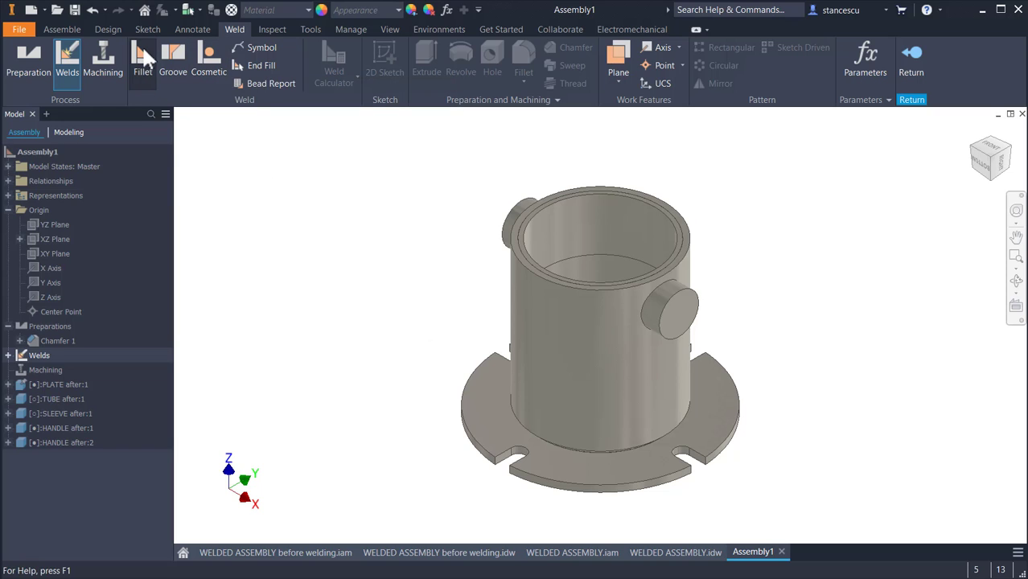
left_click(140, 60)
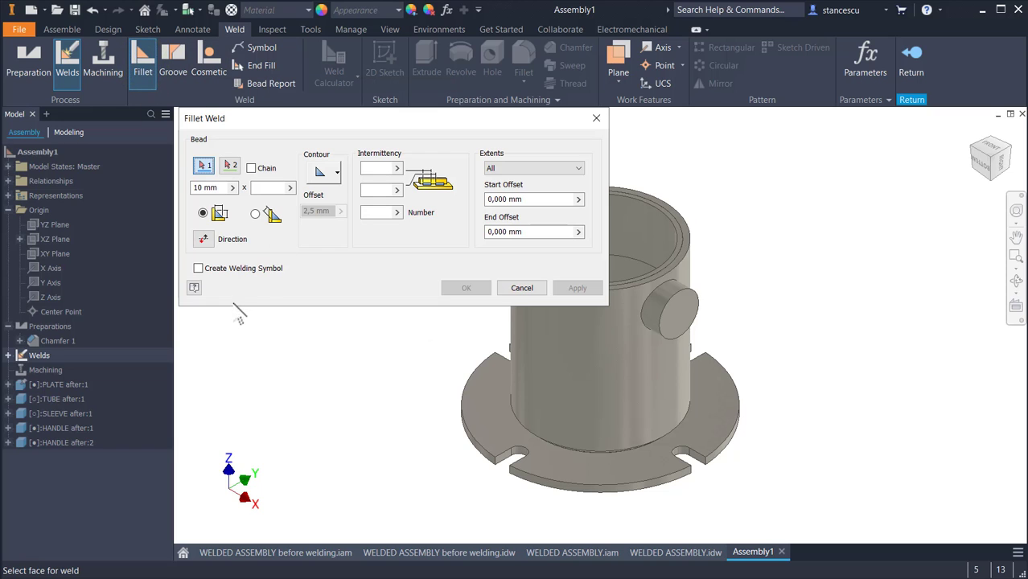
left_click(679, 361)
middle_click_drag(679, 360, 788, 333)
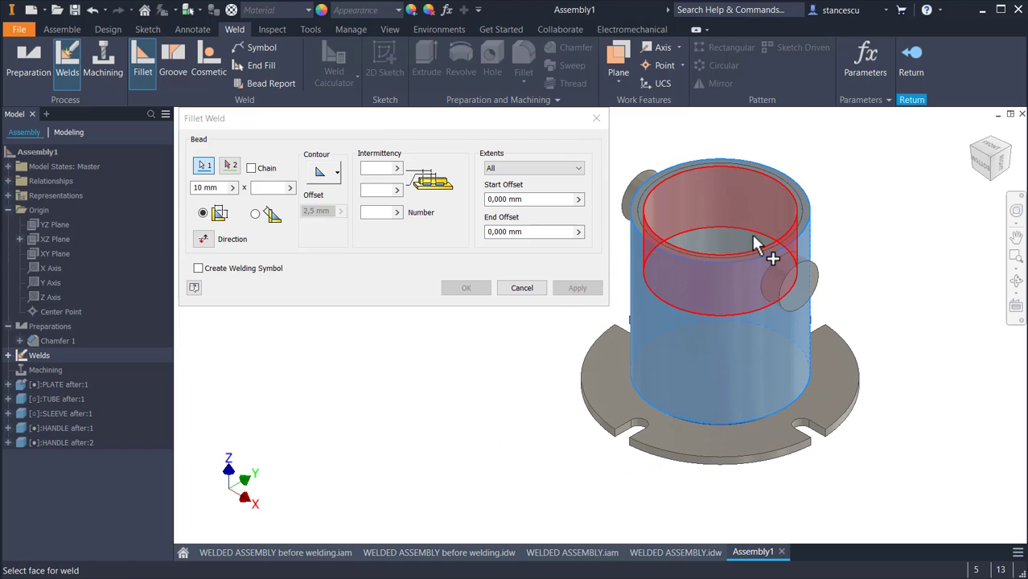
scroll(769, 245, "up", 4)
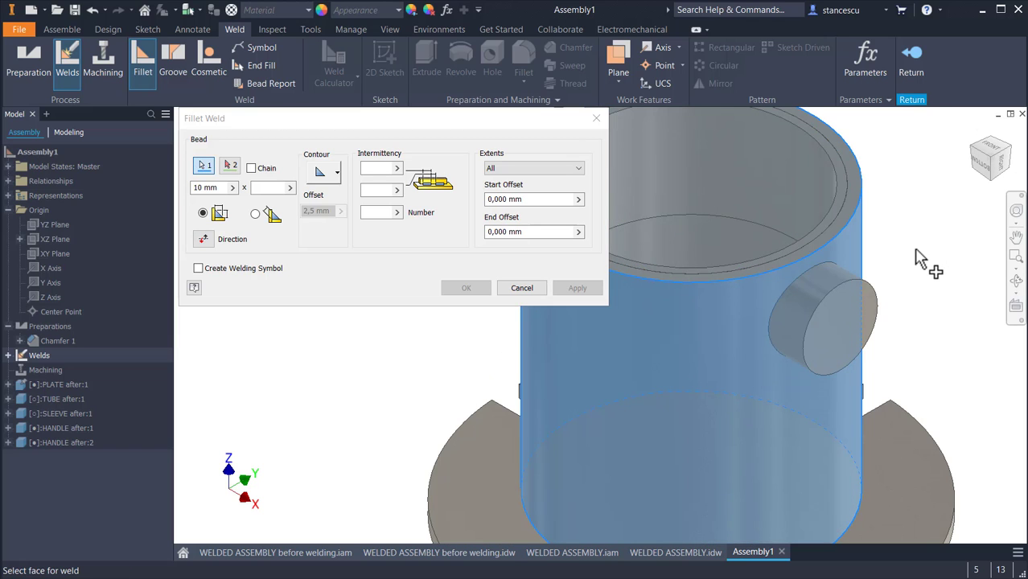
scroll(927, 256, "down", 4)
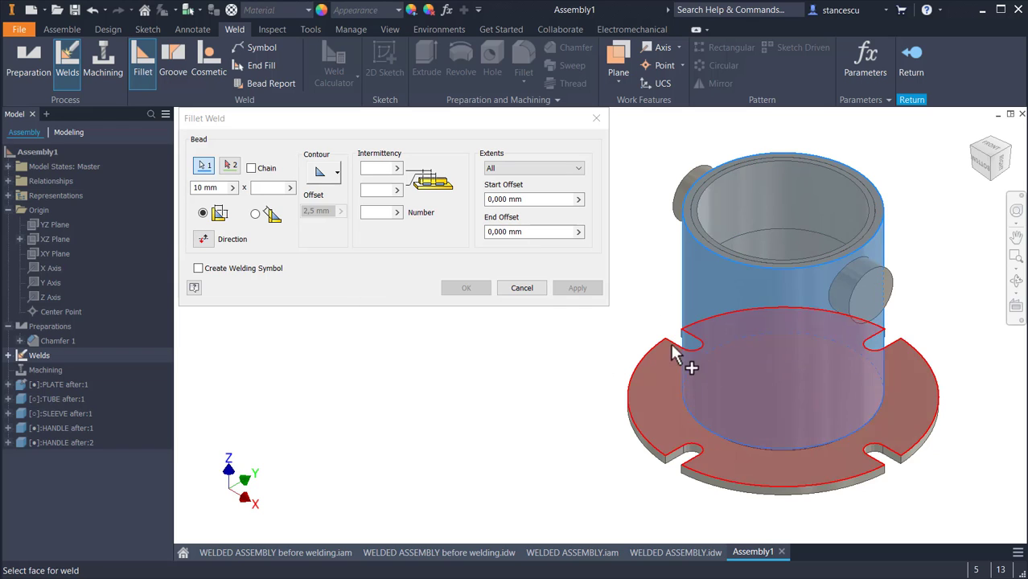
left_click(230, 165)
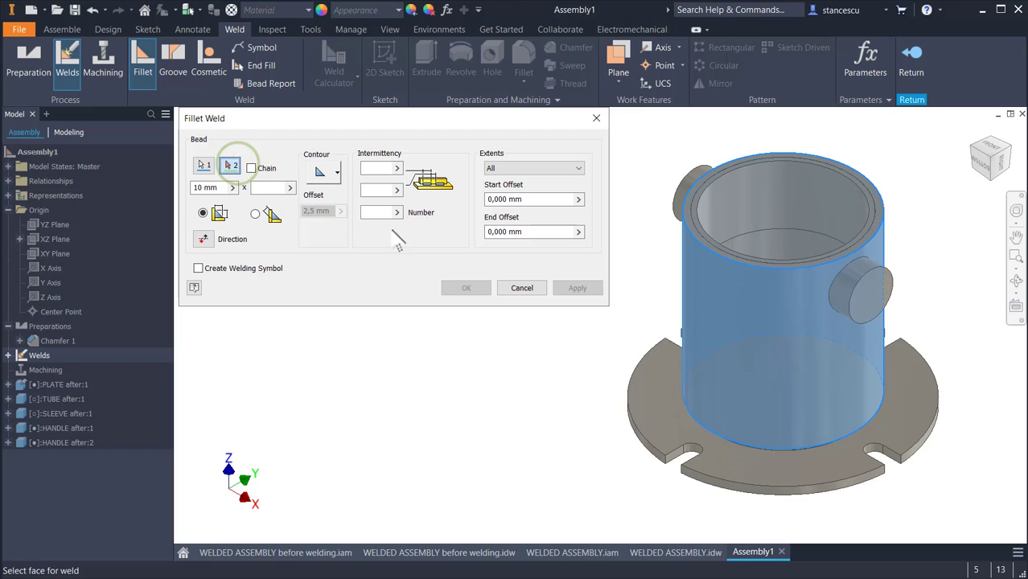
left_click(703, 169)
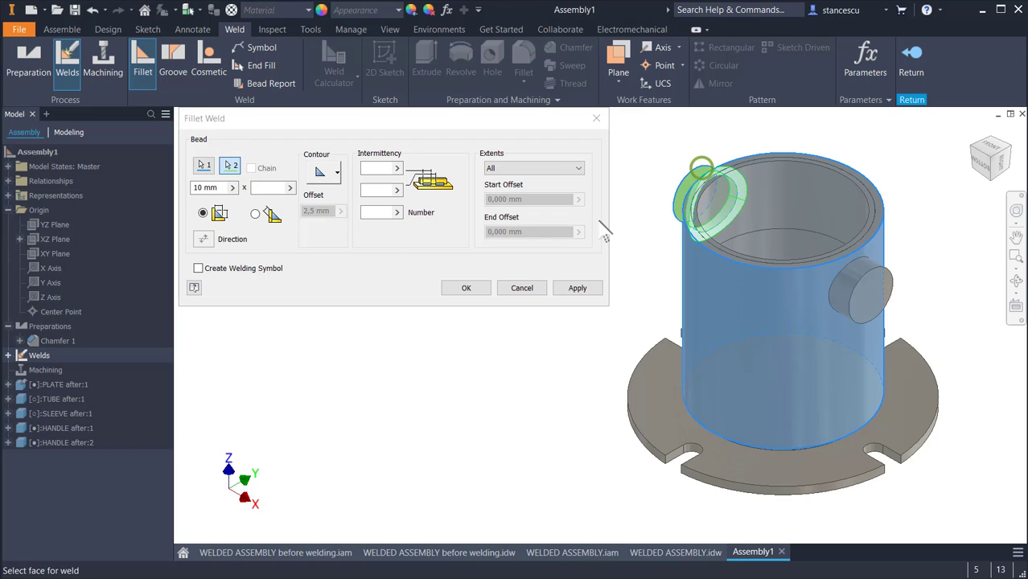
left_click(843, 288)
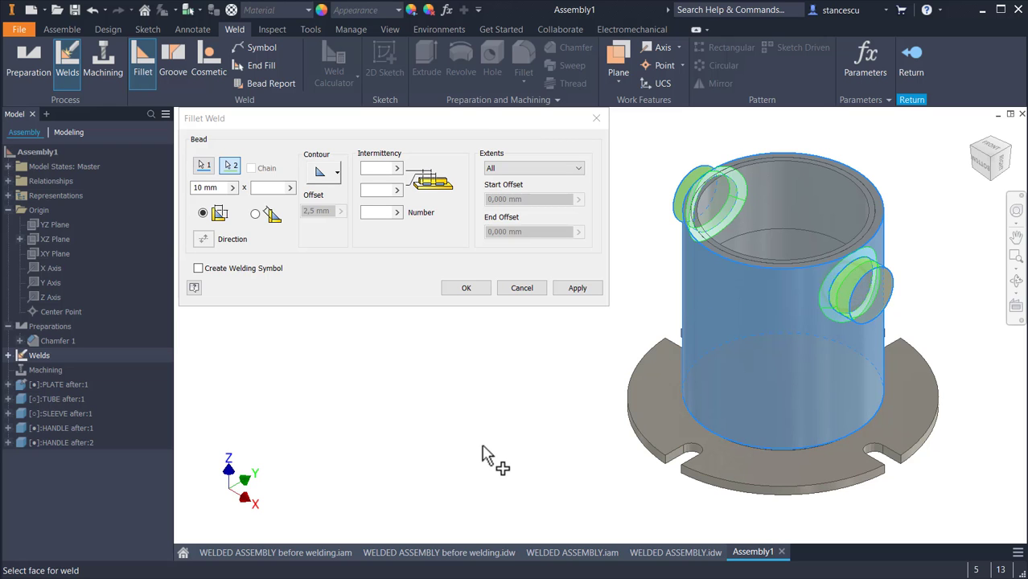
Set both leg lengths of the handle fillet weld to 8 mm.
scroll(833, 285, "up", 3)
middle_click_drag(834, 285, 669, 238, "shift")
scroll(708, 235, "down", 3)
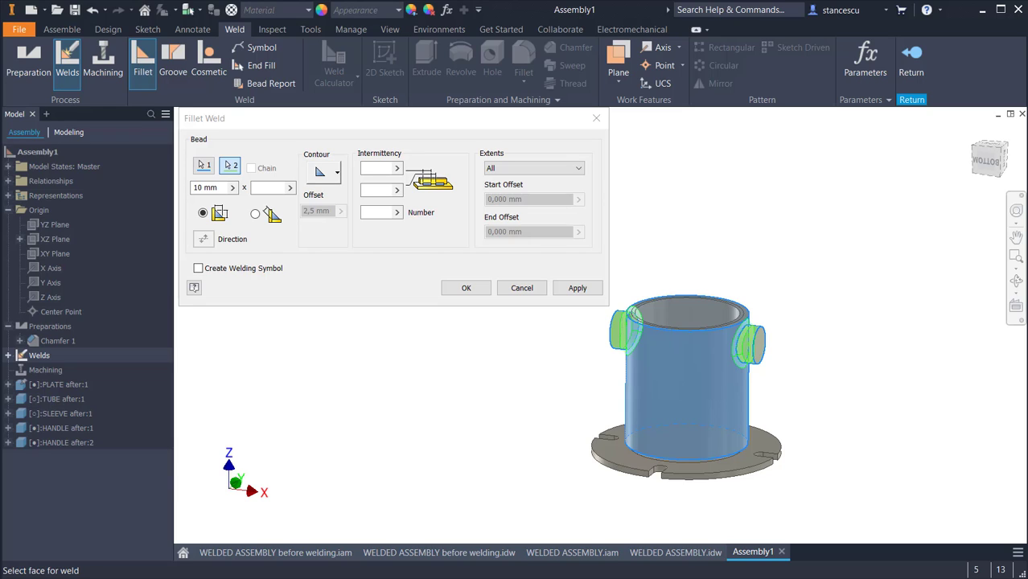
left_click(223, 190)
left_click_drag(223, 190, 196, 190)
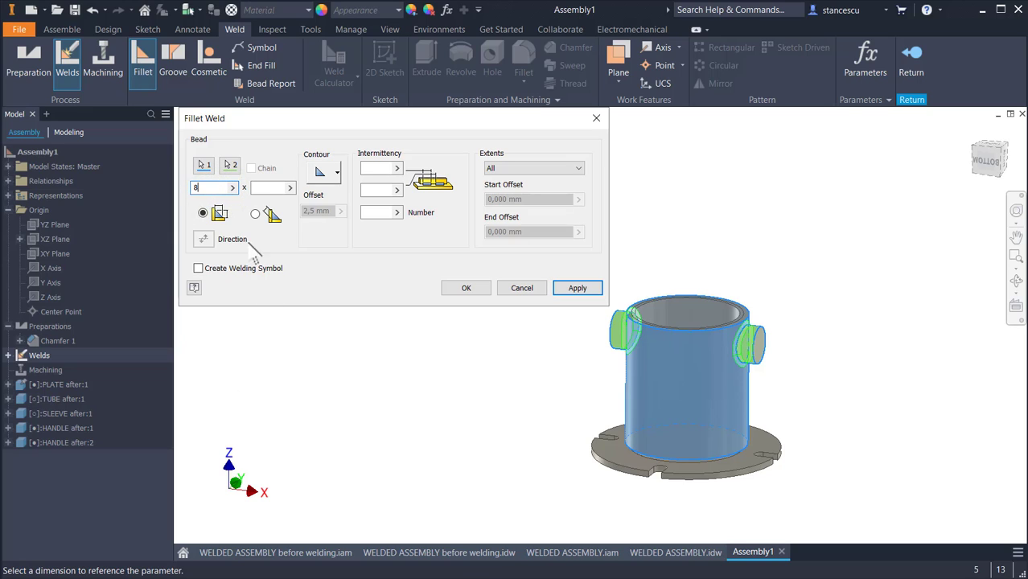
type("8")
left_click(264, 188)
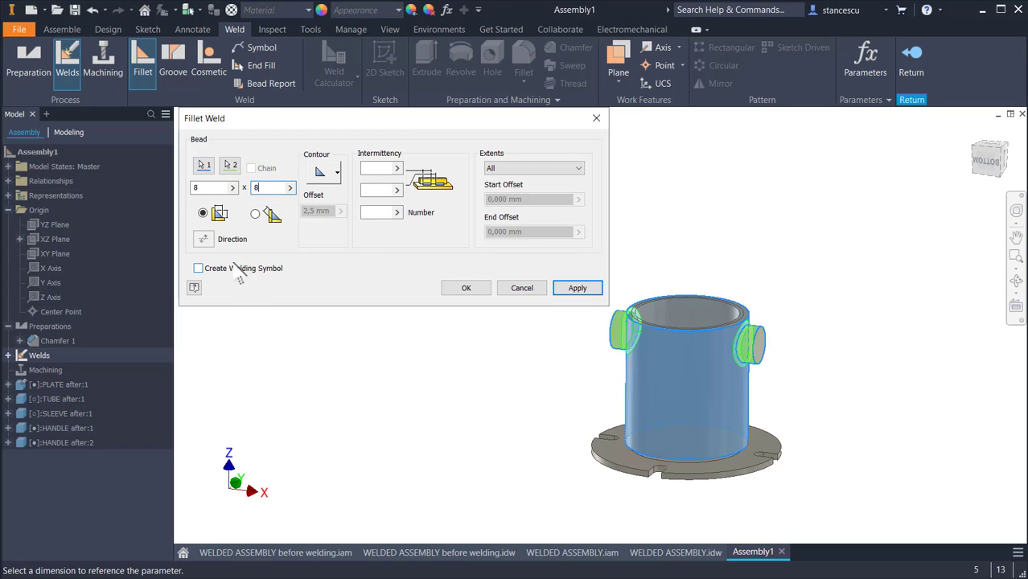
Examine the fillet weld preview around both handles from close up and from an angled view.
scroll(712, 330, "up", 5)
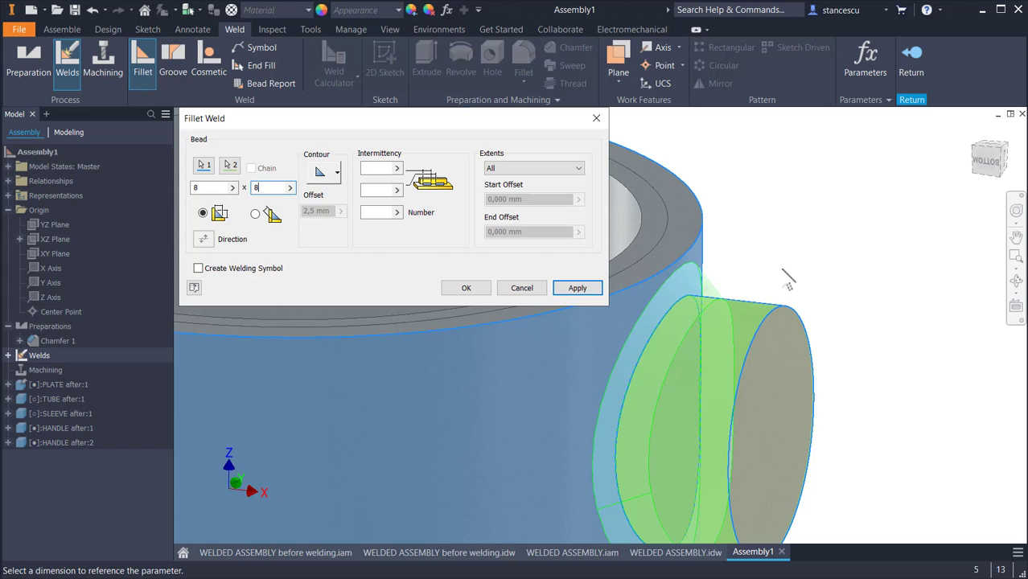
scroll(789, 272, "down", 3)
scroll(799, 248, "down", 2)
middle_click_drag(818, 210, 925, 213)
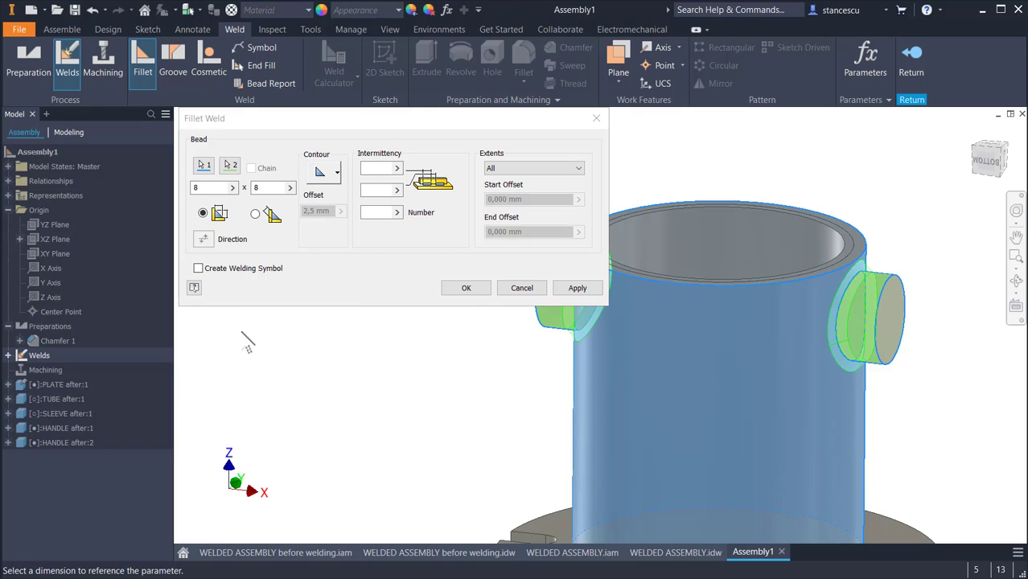
scroll(434, 418, "down", 1)
middle_click_drag(452, 391, 230, 315)
scroll(471, 382, "up", 3)
scroll(473, 390, "down", 1)
scroll(473, 390, "down", 2)
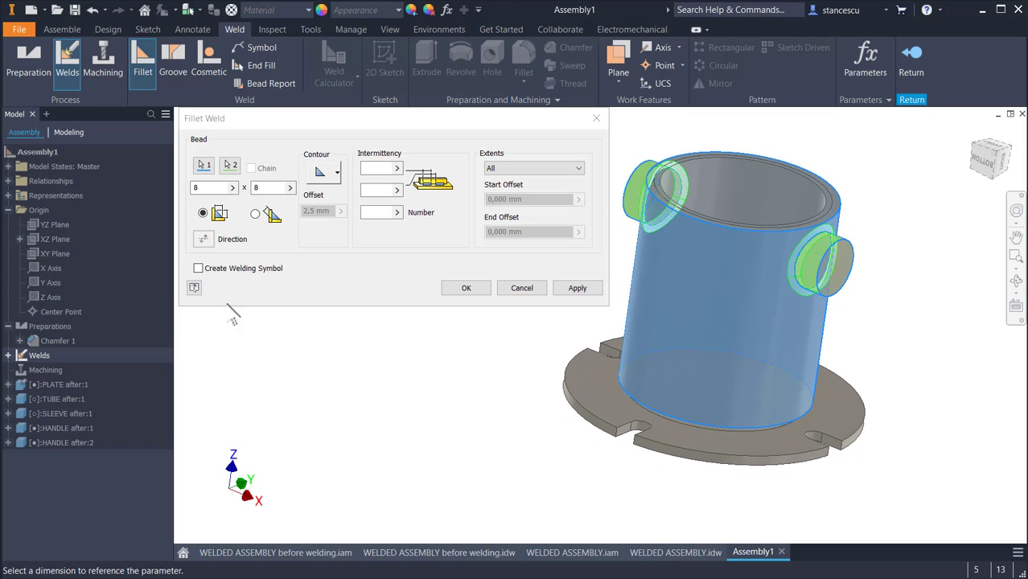
Add a welding symbol with leg size 8 to the handle fillet weld and create the bead.
left_click(198, 268)
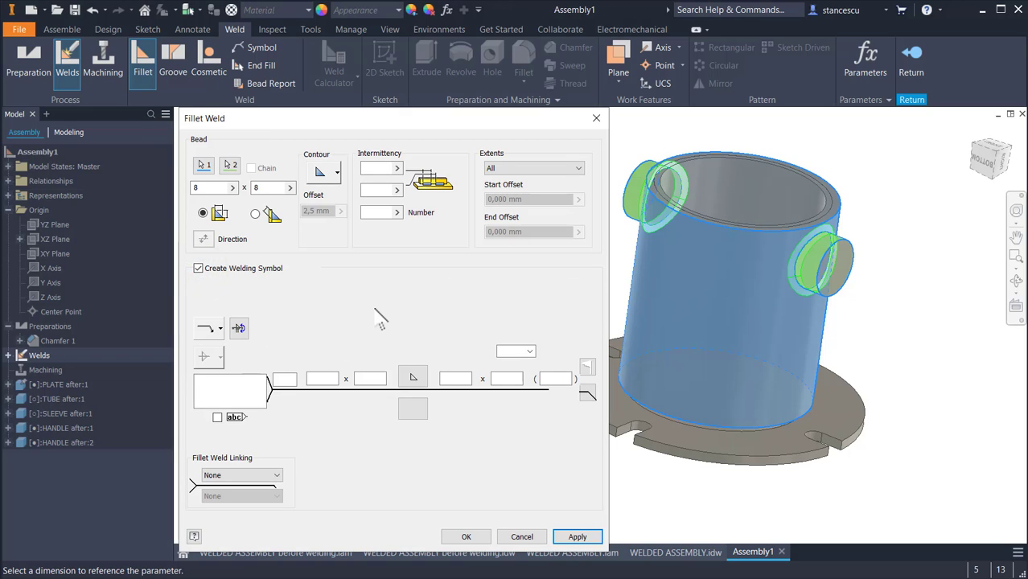
left_click(321, 379)
left_click(465, 537)
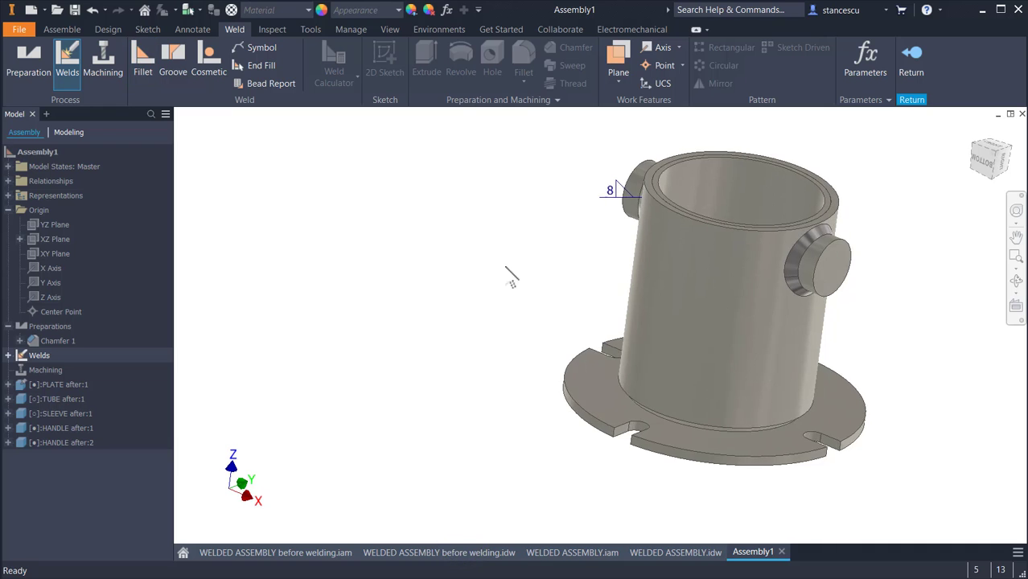
Define a second fillet weld between the plate's top face and the tube's outer face, keeping the 8 x 8 mm size.
mouse_move(511, 278)
middle_mouse_down("shift")
mouse_move(624, 206)
mouse_move(624, 288)
mouse_move(583, 266)
mouse_move(590, 232)
mouse_move(530, 257)
mouse_move(515, 281)
middle_mouse_up("shift")
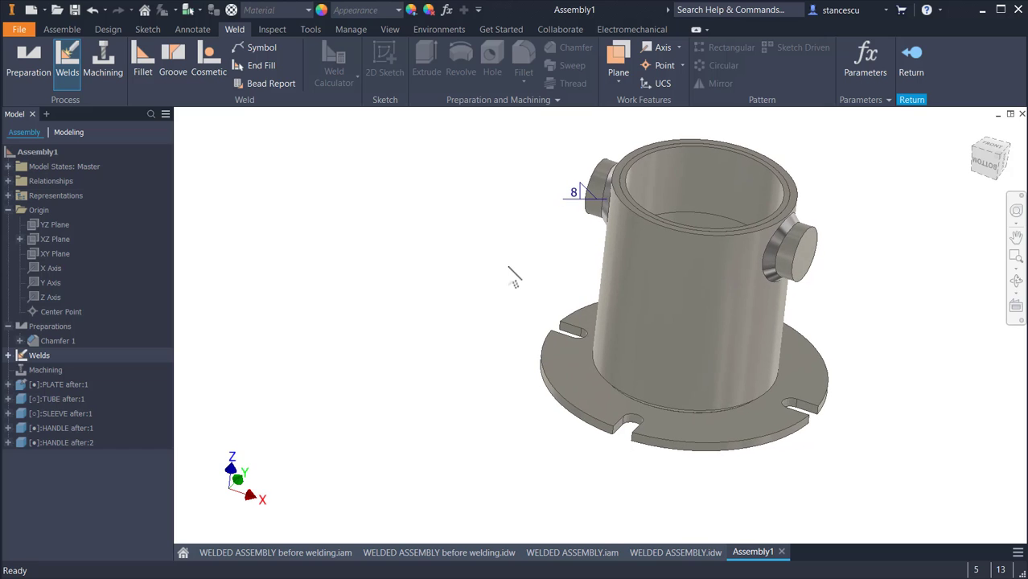
key("F6")
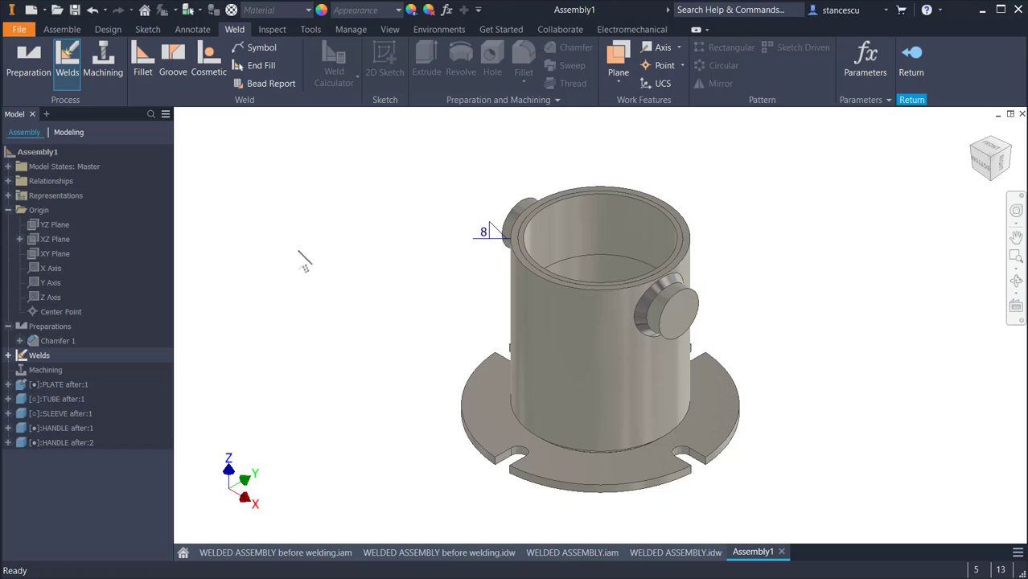
left_click(143, 68)
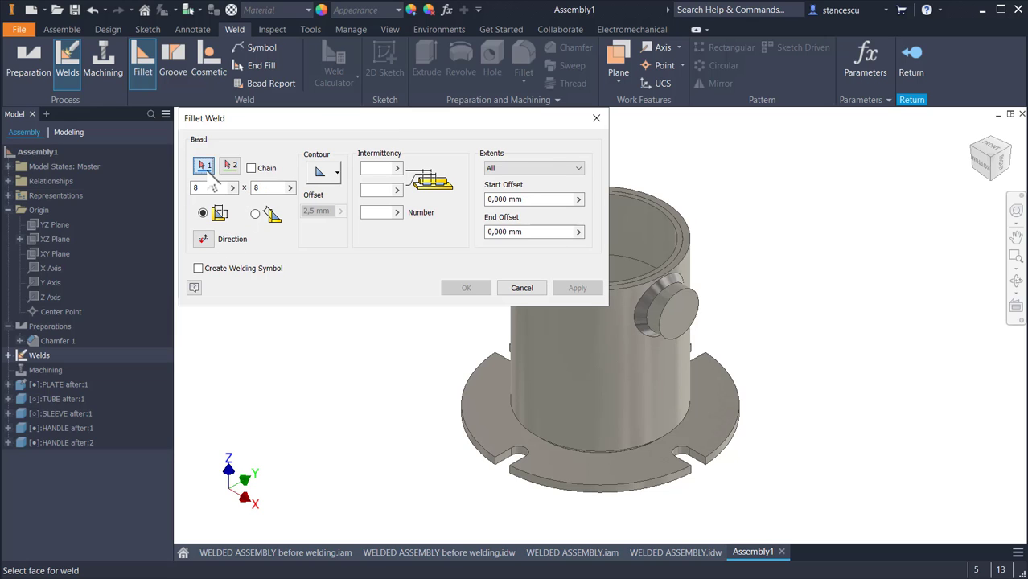
left_click(492, 401)
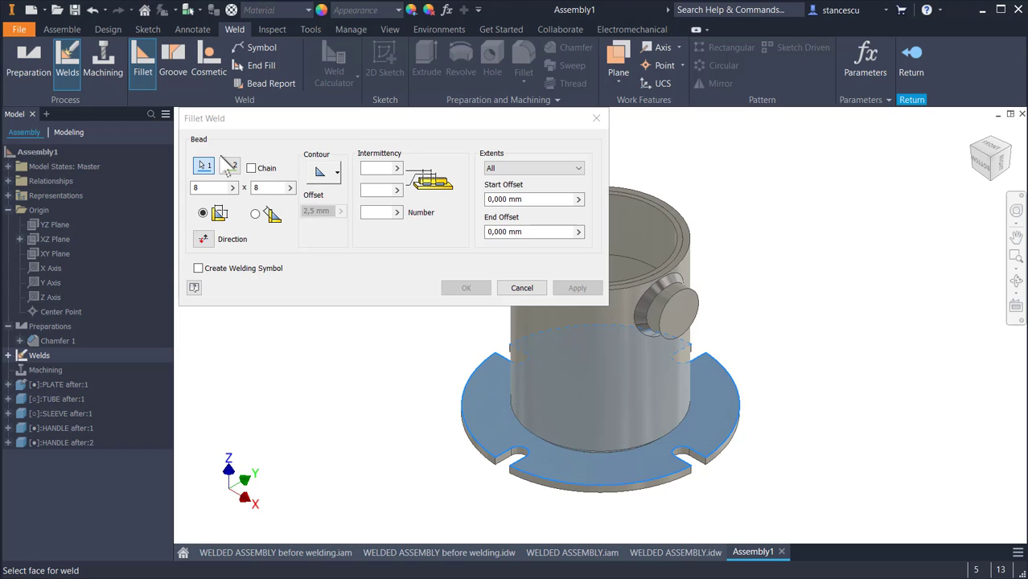
left_click(229, 167)
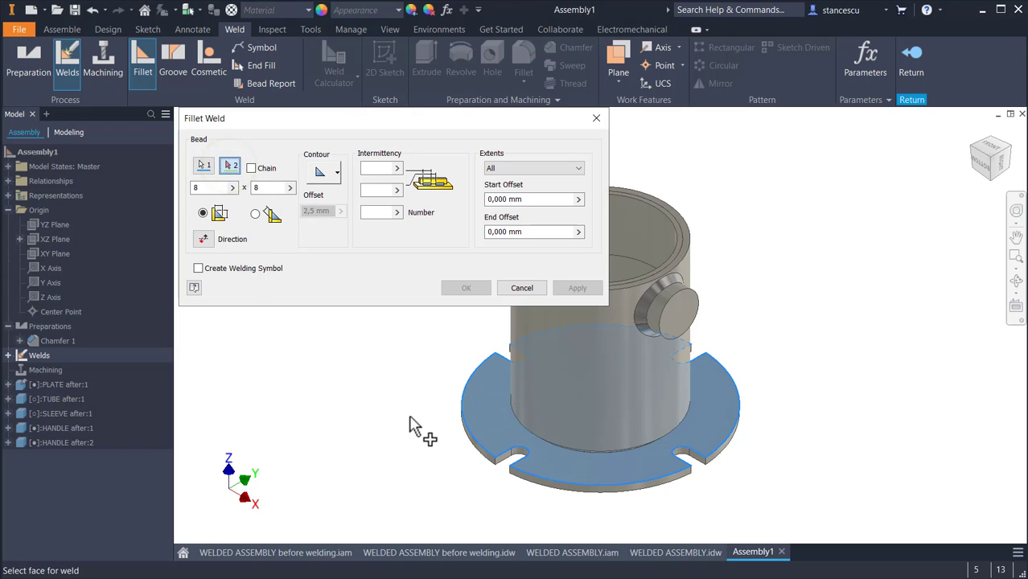
left_click(530, 335)
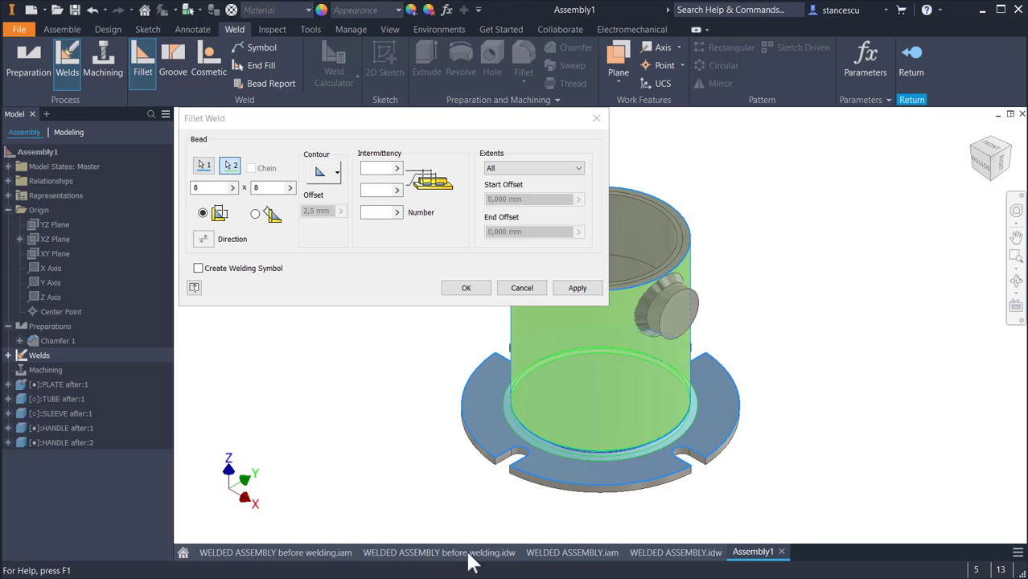
Make the tube-to-plate weld intermittent with a bead length of 100 mm, a spacing of 53 mm and 4 beads.
middle_click_drag(708, 417, 364, 346, "shift")
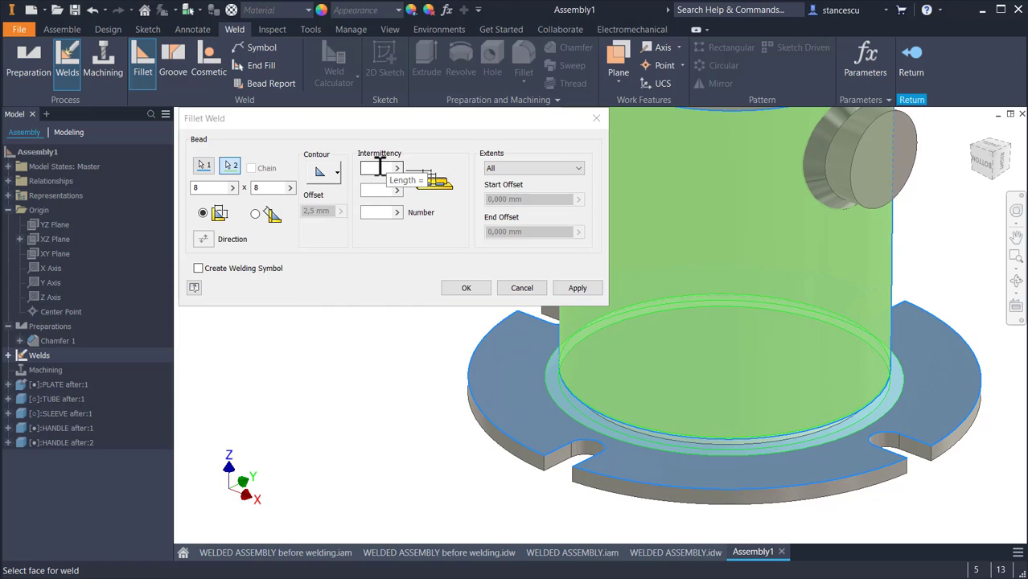
left_click(379, 168)
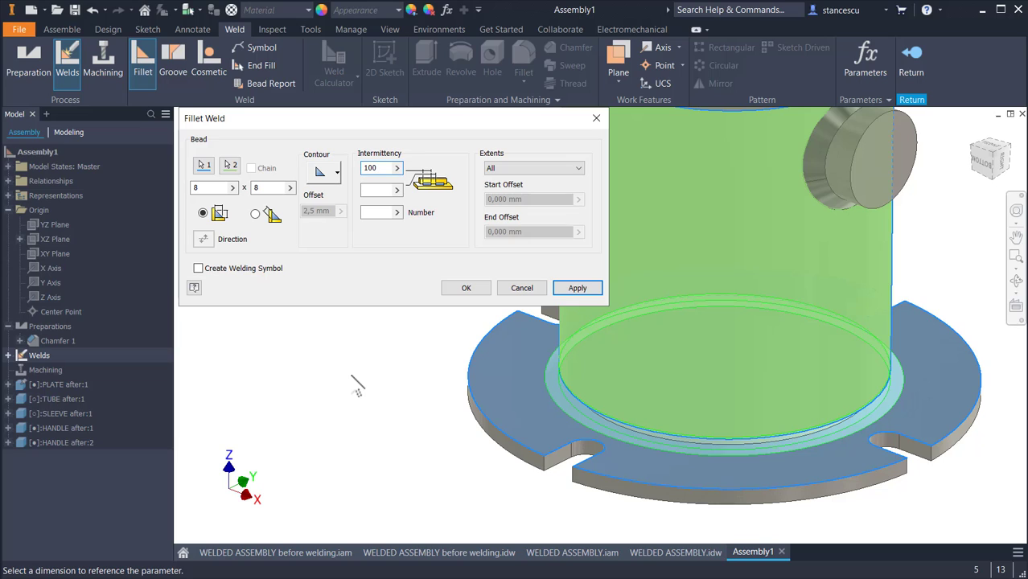
left_click(371, 190)
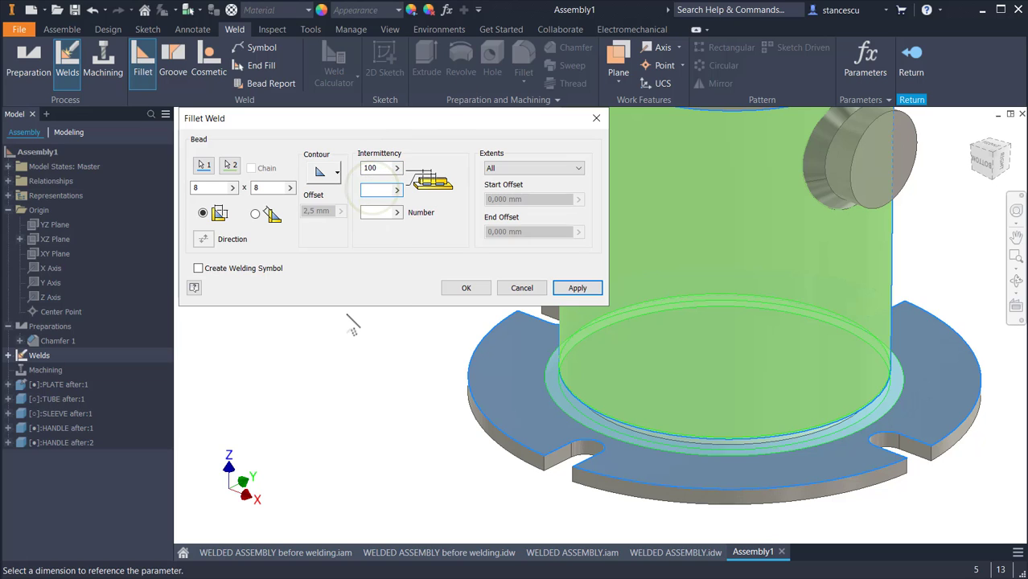
type("53")
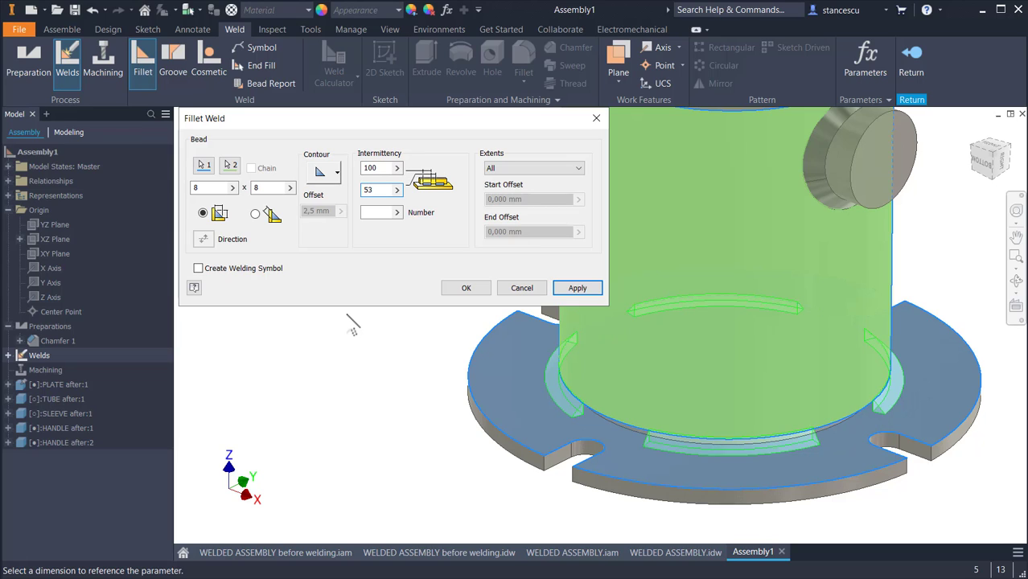
left_click(383, 211)
Add a welding symbol reading 8x8 and 4x100(53) to the tube-to-plate weld and create the beads.
left_click(197, 268)
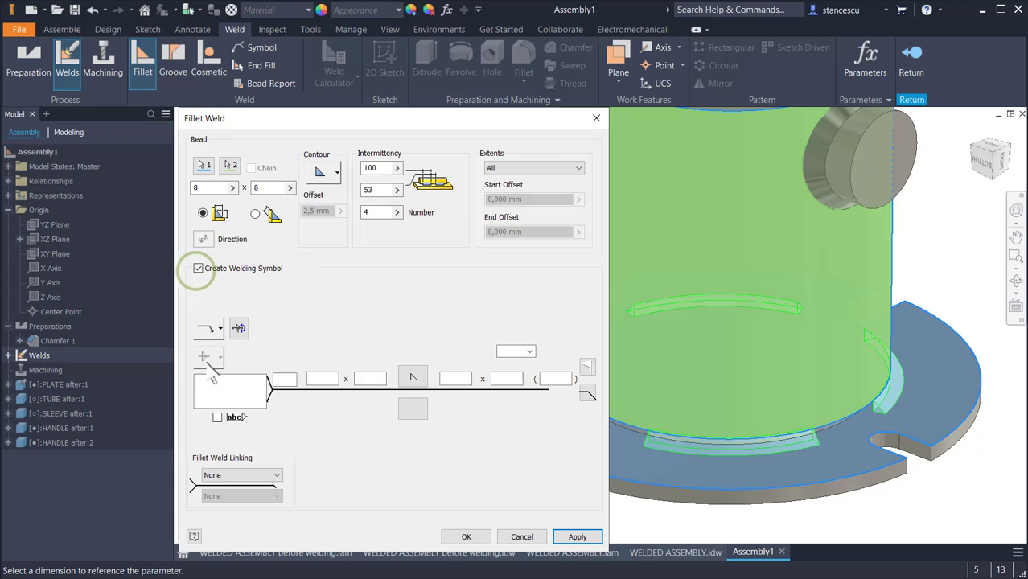
left_click(323, 378)
type("8")
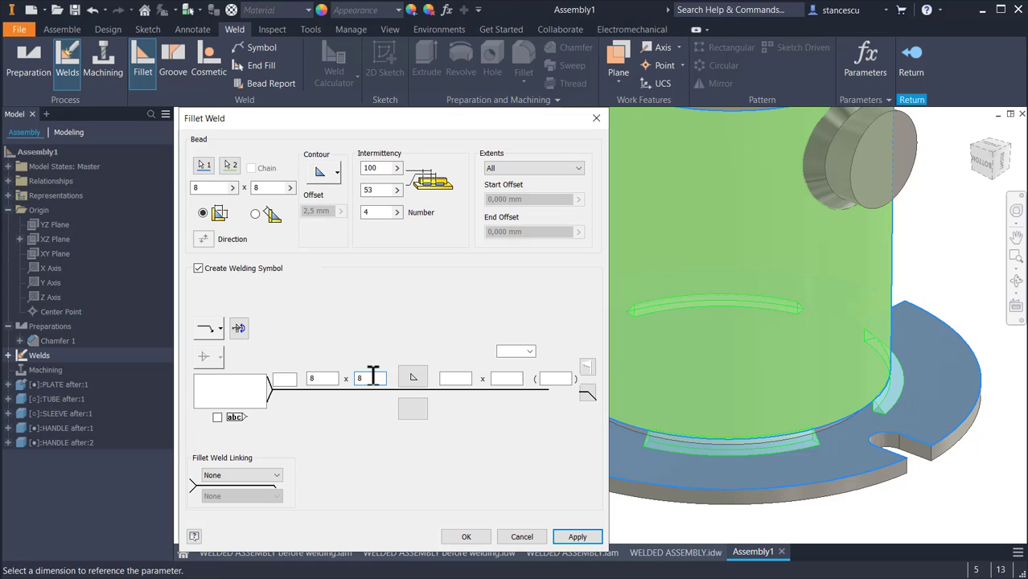
left_click(463, 378)
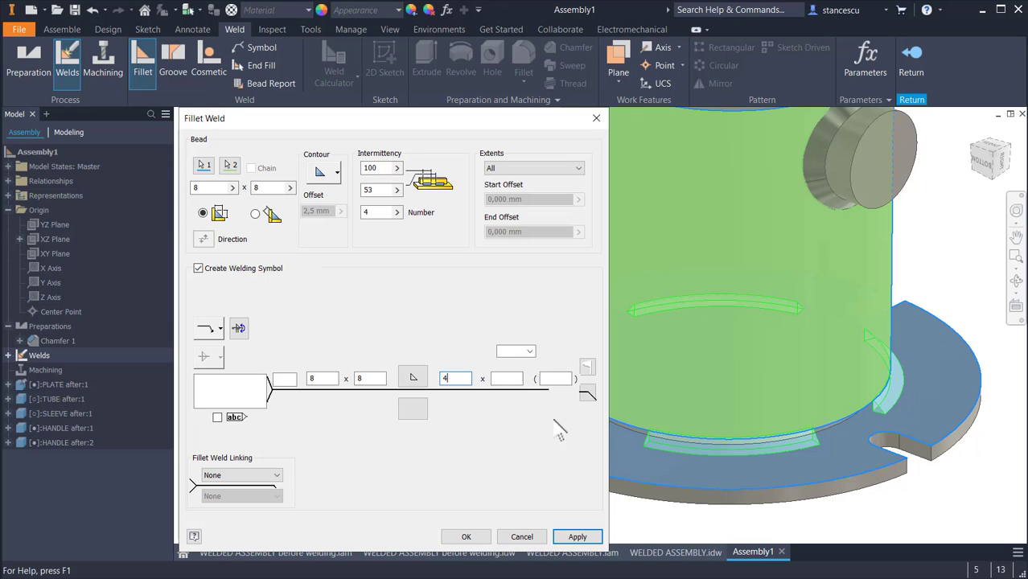
type("100")
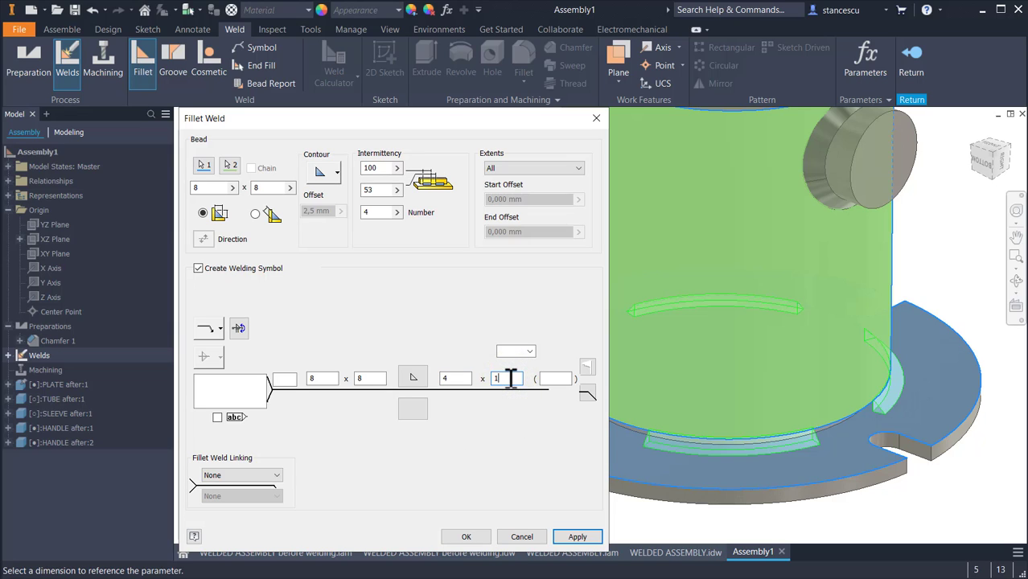
left_click(557, 378)
left_click(465, 536)
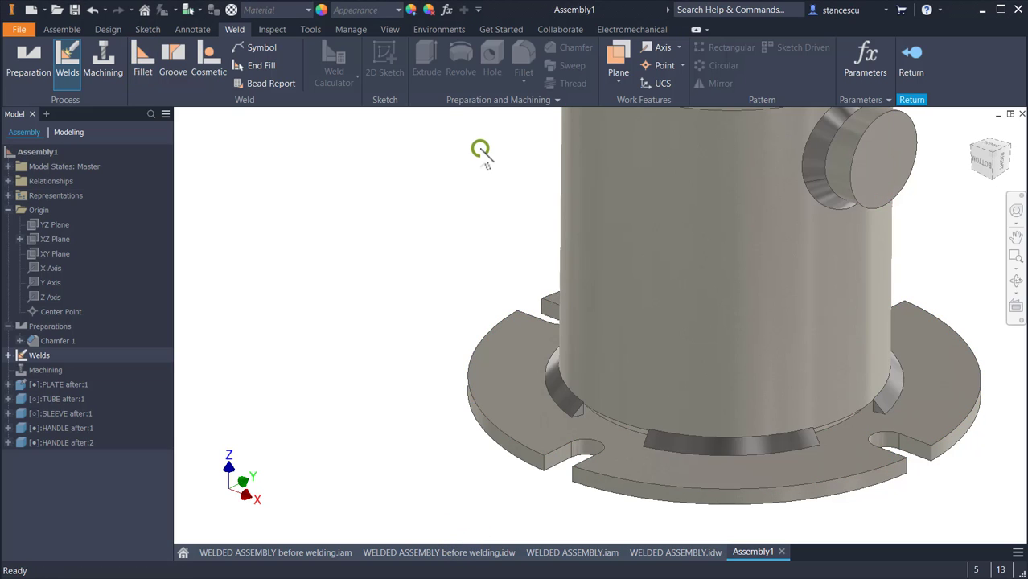
Review the welded assembly in the home view and consult the before-welding and after-welding drawings.
key("F6")
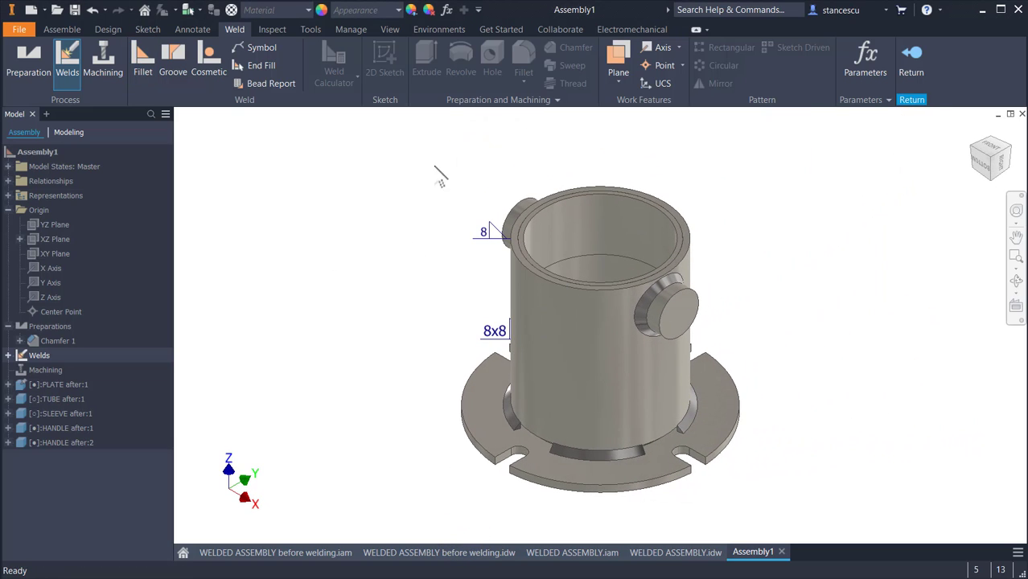
left_click(413, 552)
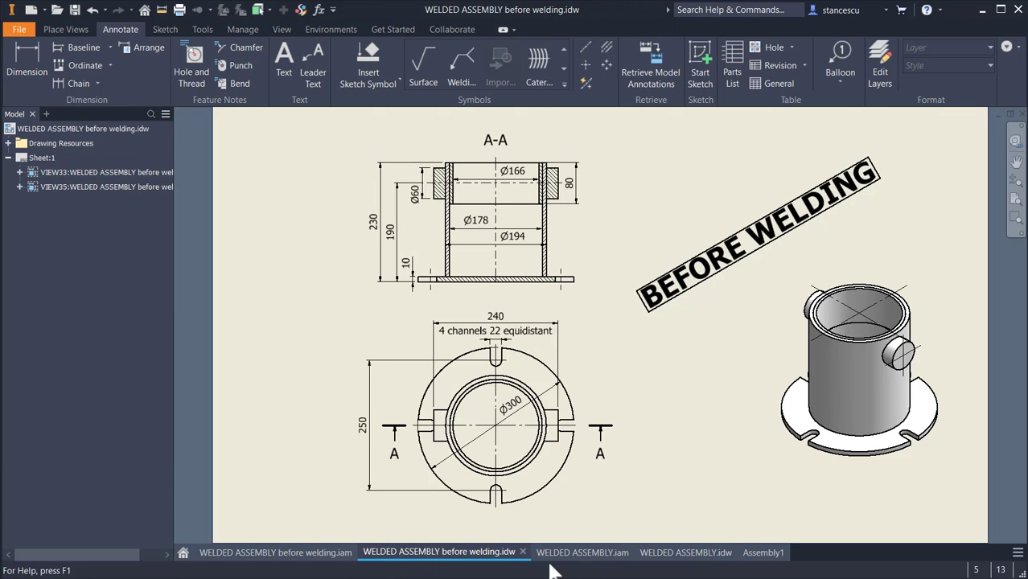
left_click(667, 555)
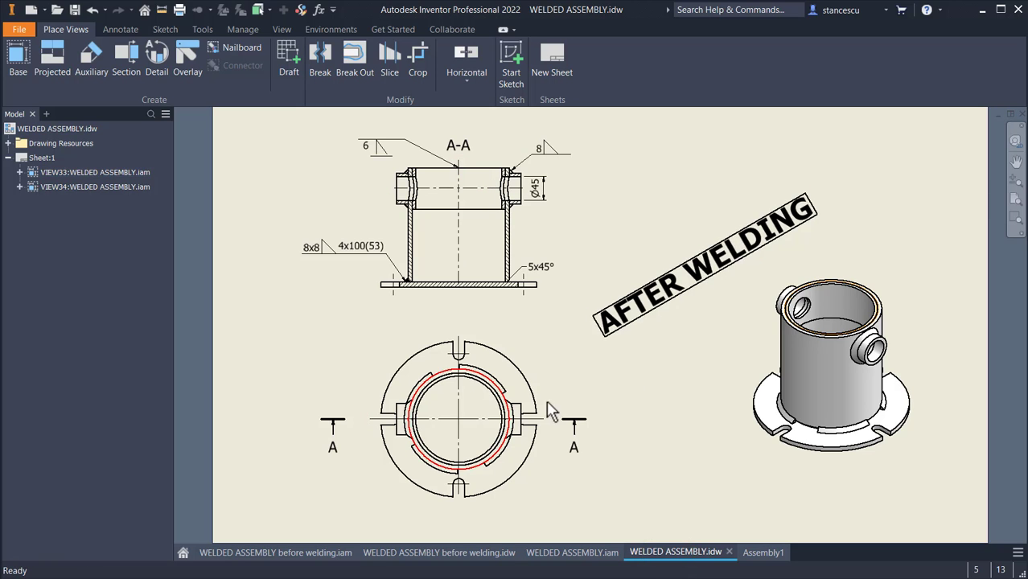
Examine the rim weld, the section view and the isometric view in the after-welding drawing.
scroll(834, 290, "up", 10)
scroll(815, 298, "down", 10)
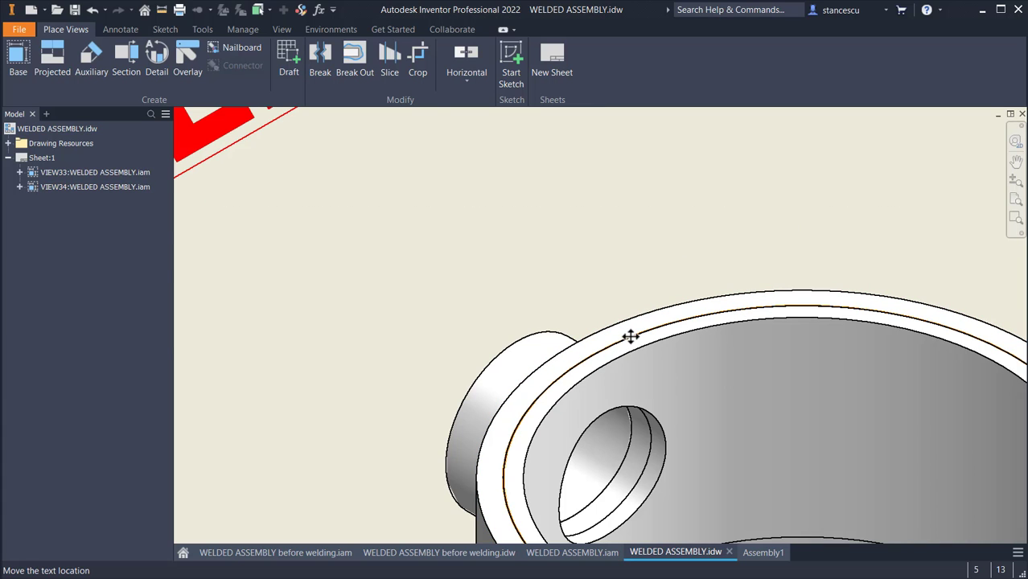
scroll(631, 328, "down", 3)
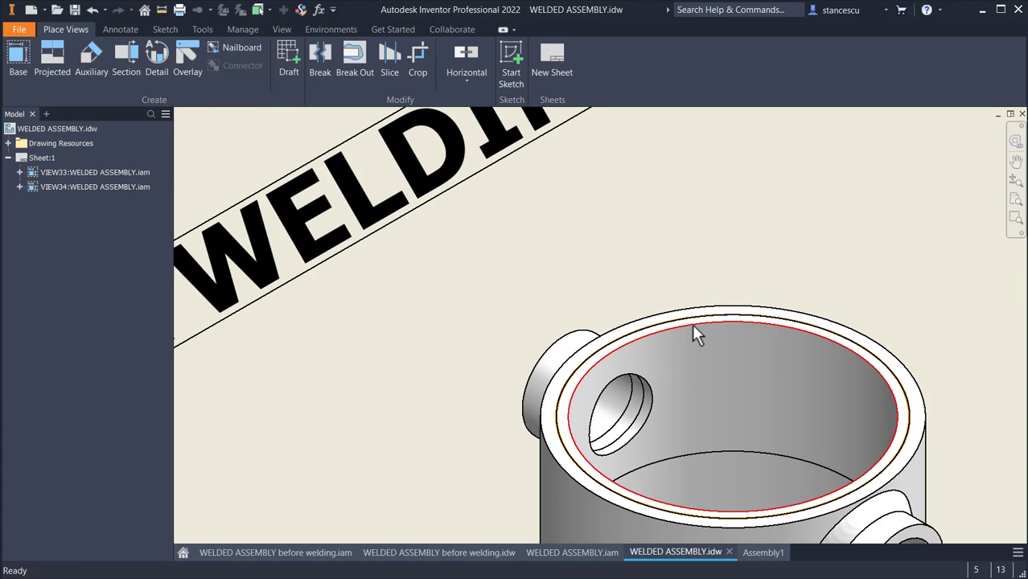
scroll(517, 369, "down", 3)
scroll(409, 400, "down", 2)
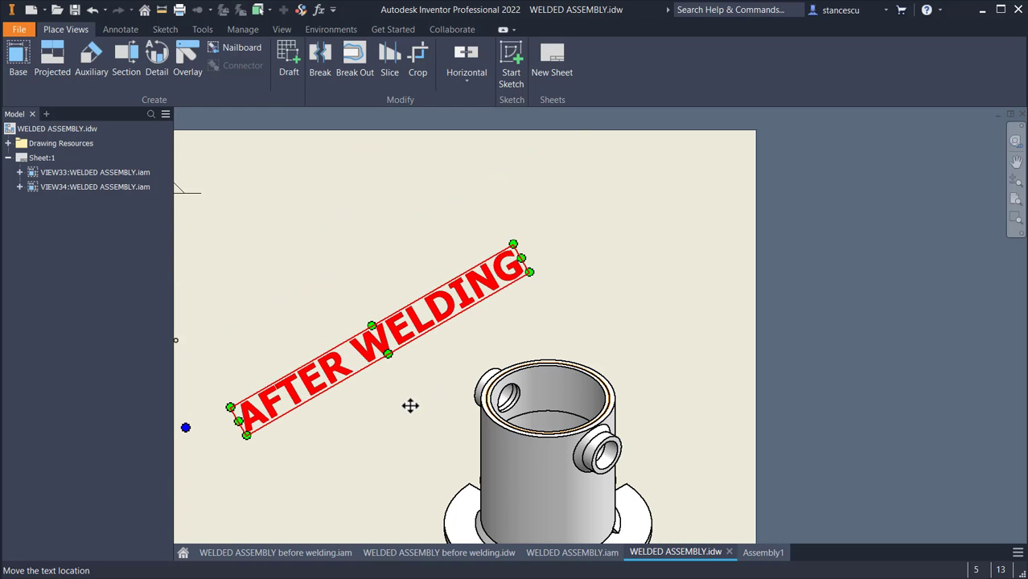
middle_click_drag(408, 406, 660, 321)
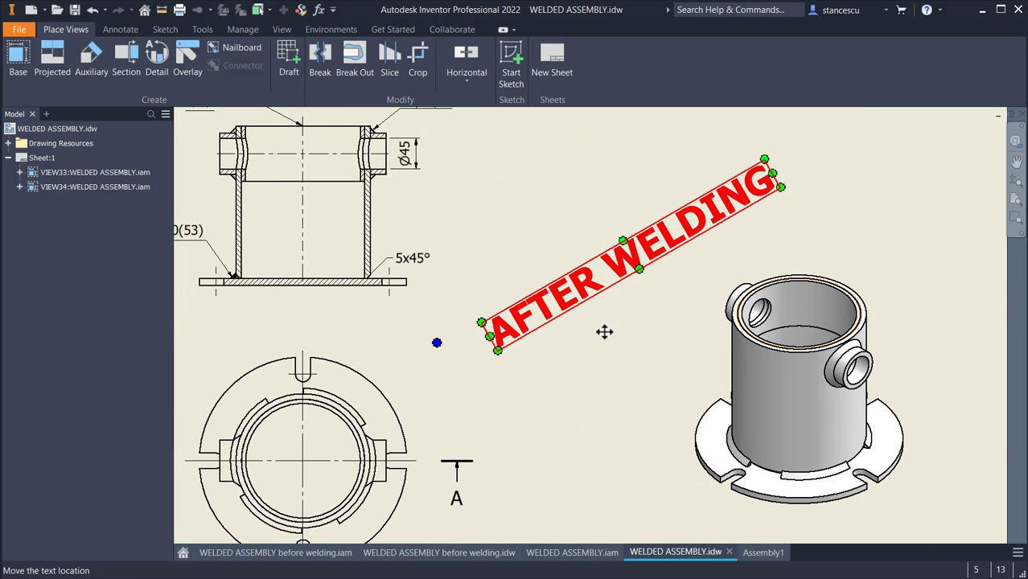
middle_click_drag(627, 356, 652, 399)
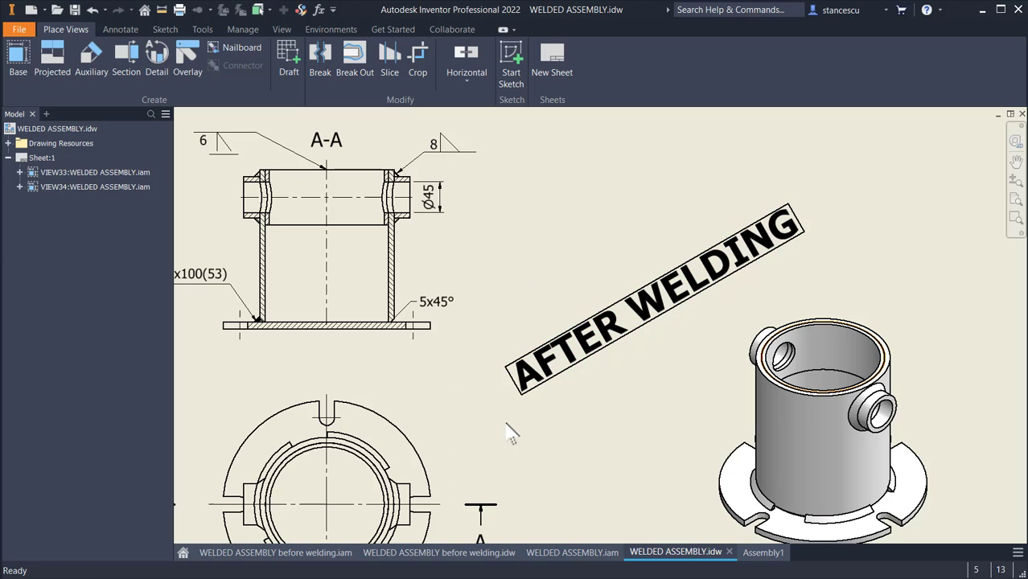
Return to Assembly1 and start a cosmetic weld on the circular edge where the sleeve meets the tube at the top rim.
left_click(761, 555)
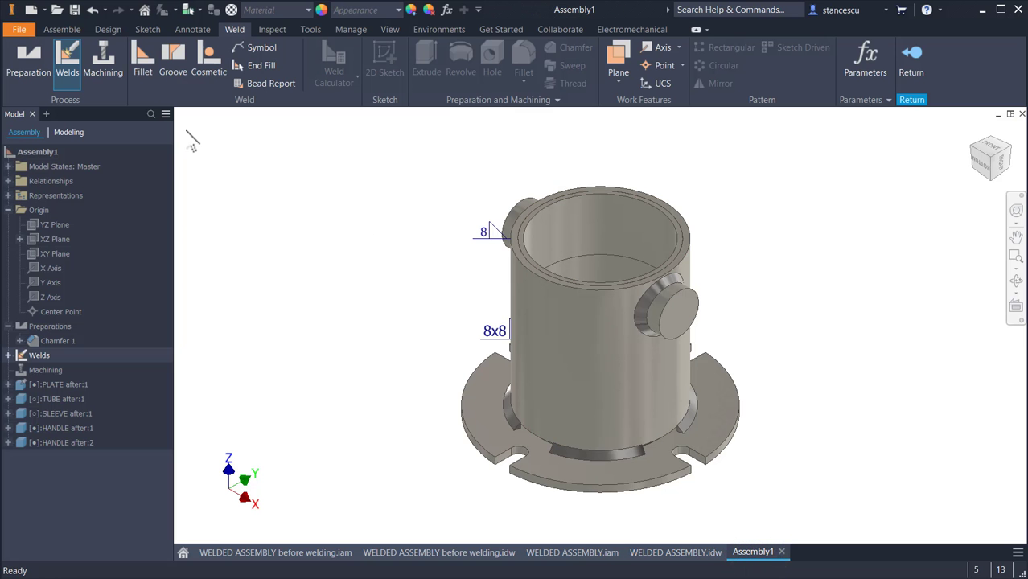
left_click(201, 64)
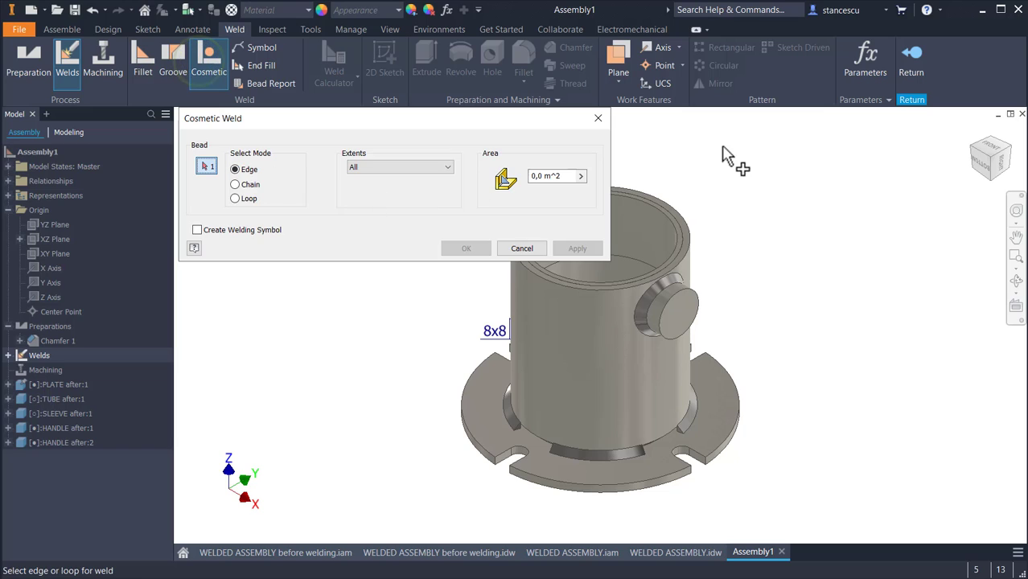
left_click(760, 147)
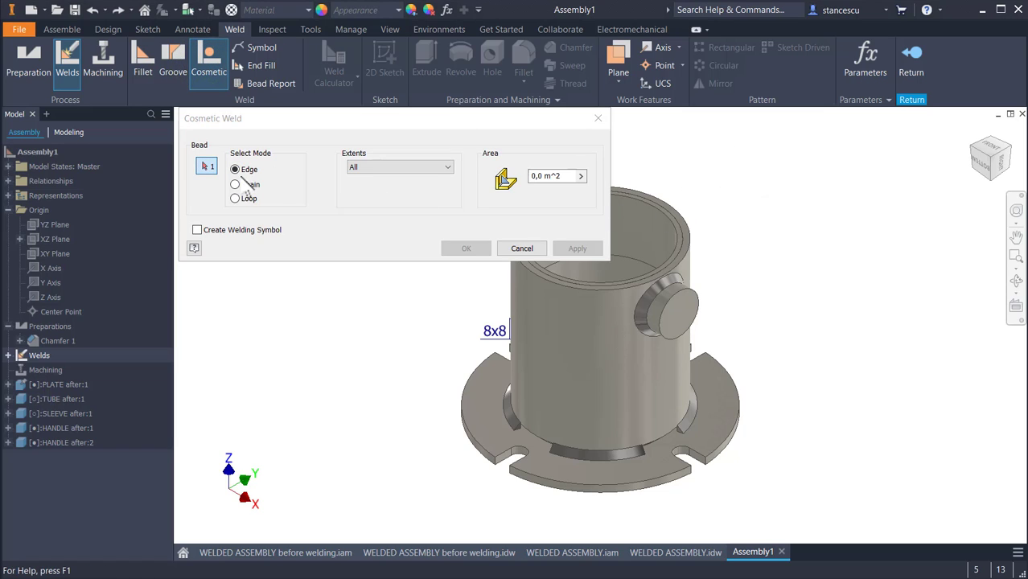
left_click(328, 157)
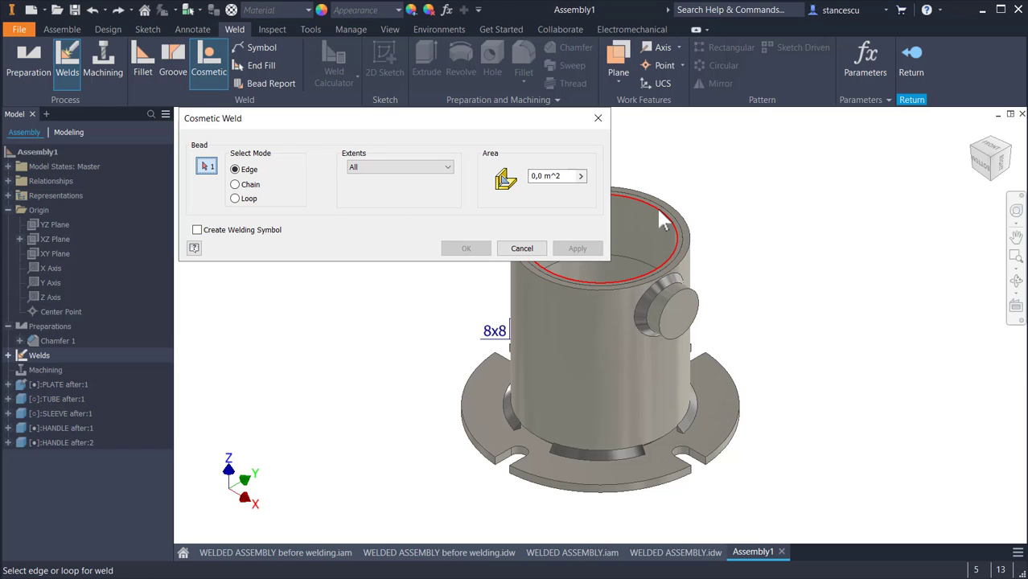
left_click(662, 203)
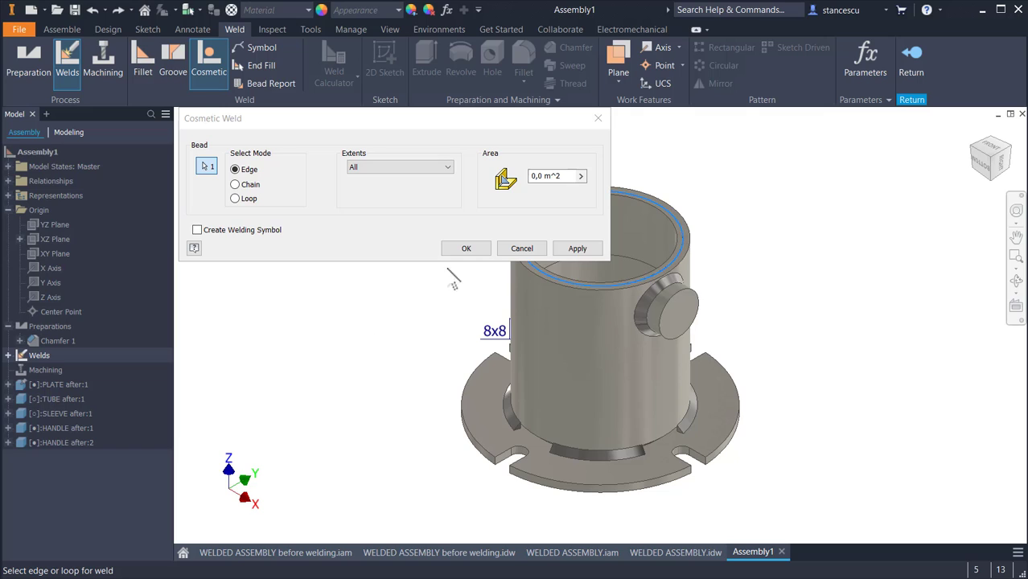
Include a welding symbol for the cosmetic weld, with none above the reference line and a single-bevel symbol below it.
left_click(198, 230)
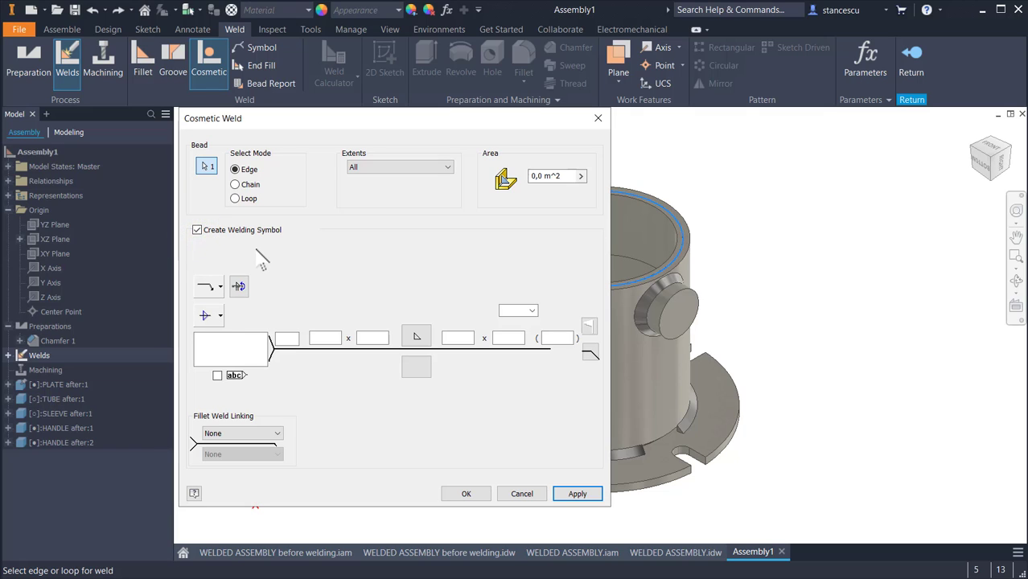
left_click(415, 336)
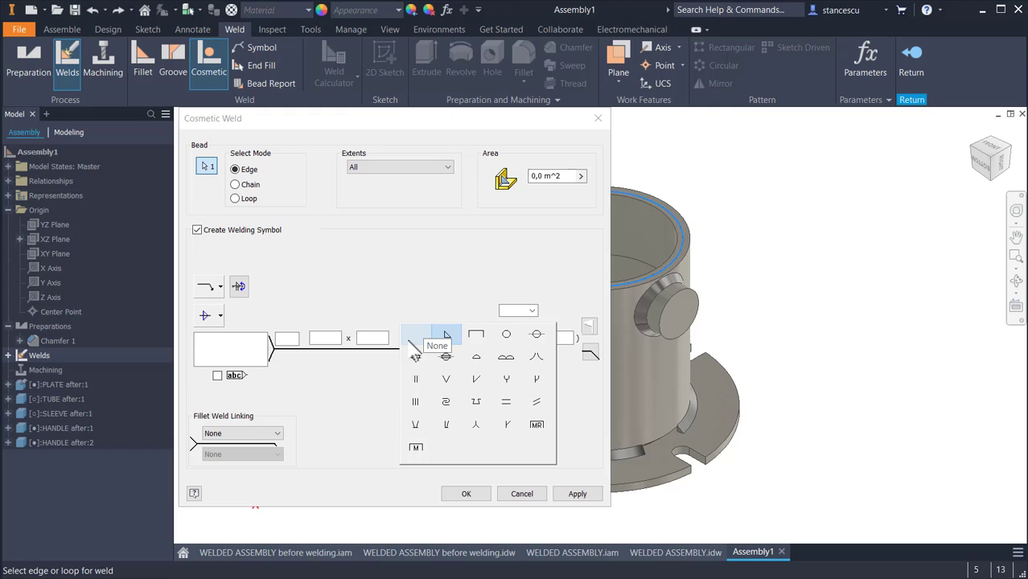
left_click(411, 346)
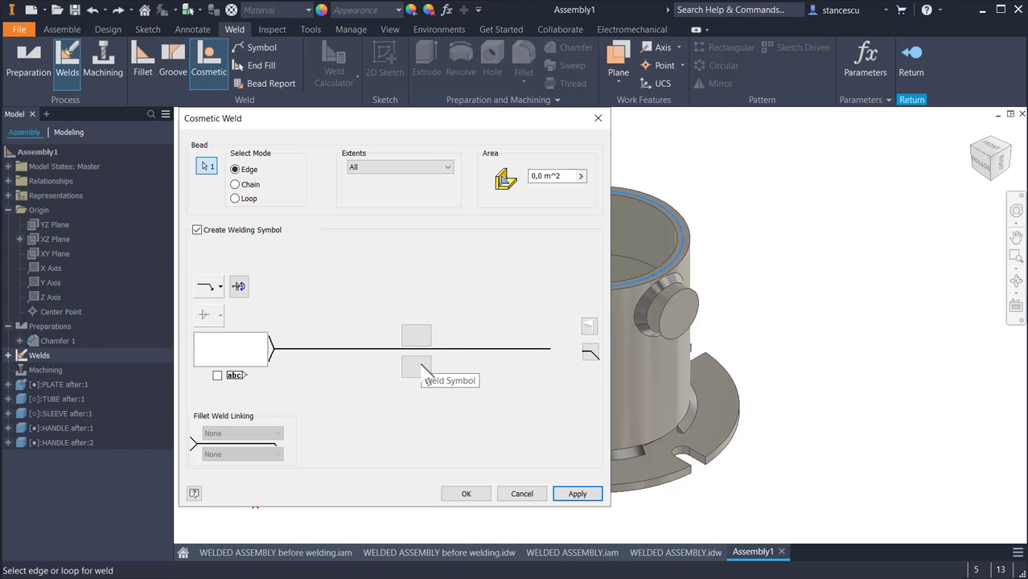
left_click(418, 367)
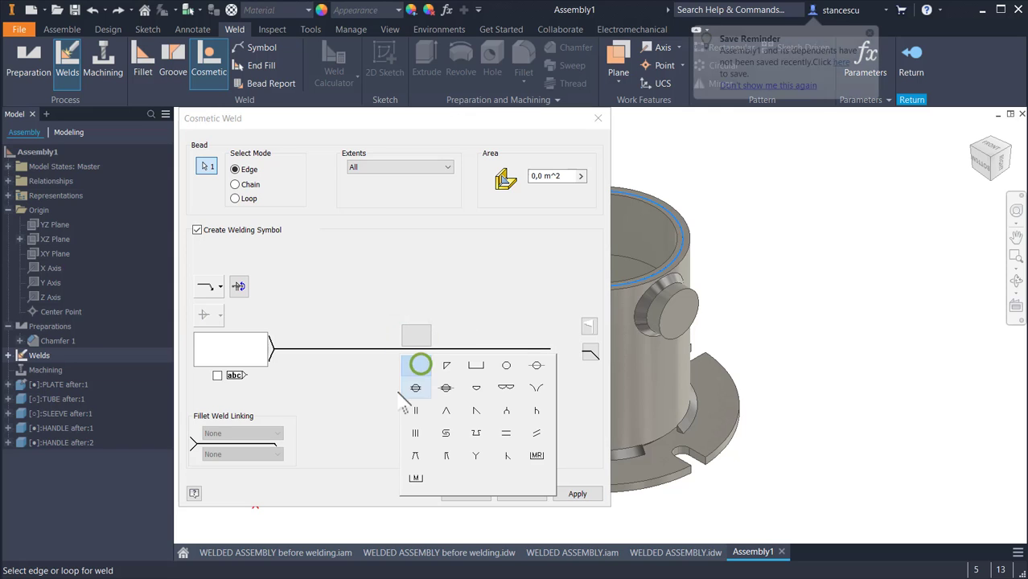
left_click(475, 412)
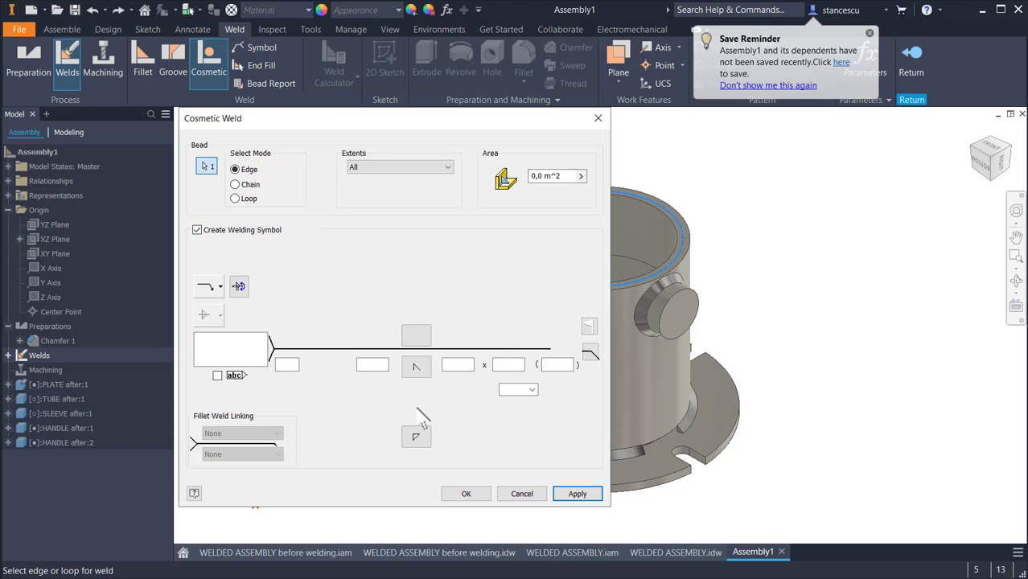
Give the bevel symbol a size of 6 and a flat contour, and create the cosmetic weld.
left_click(372, 363)
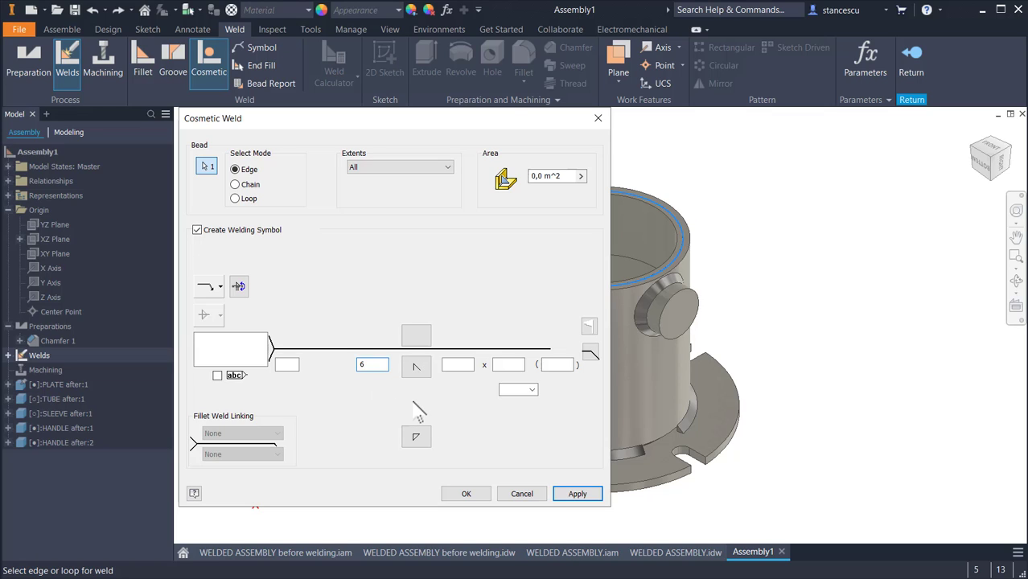
left_click(530, 390)
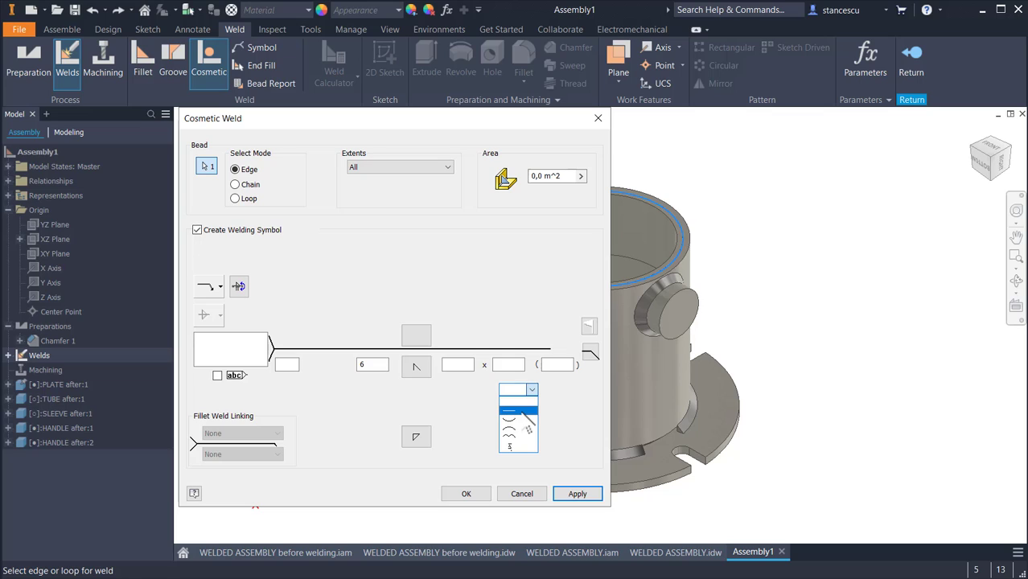
left_click(522, 411)
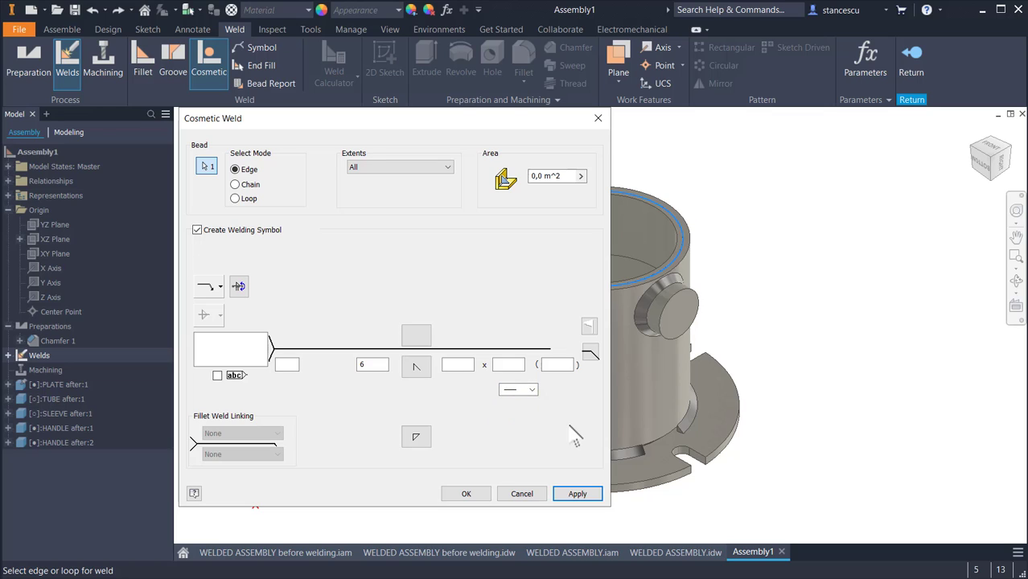
left_click(466, 494)
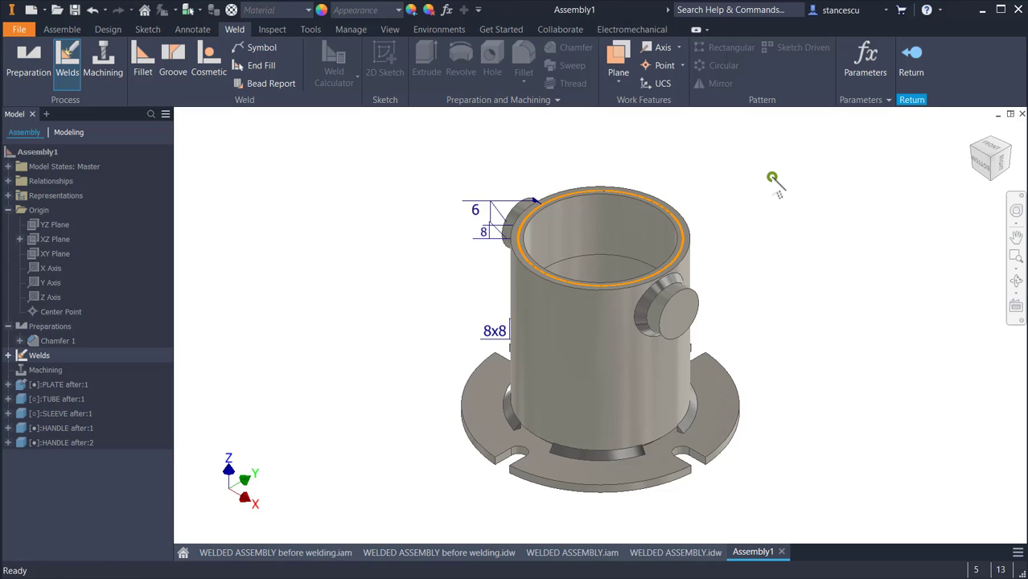
Inspect the cosmetic weld and its symbol on the tube rim from several angles, ending in the home view.
middle_click_drag(773, 177, 698, 174, "shift")
scroll(576, 228, "down", 3)
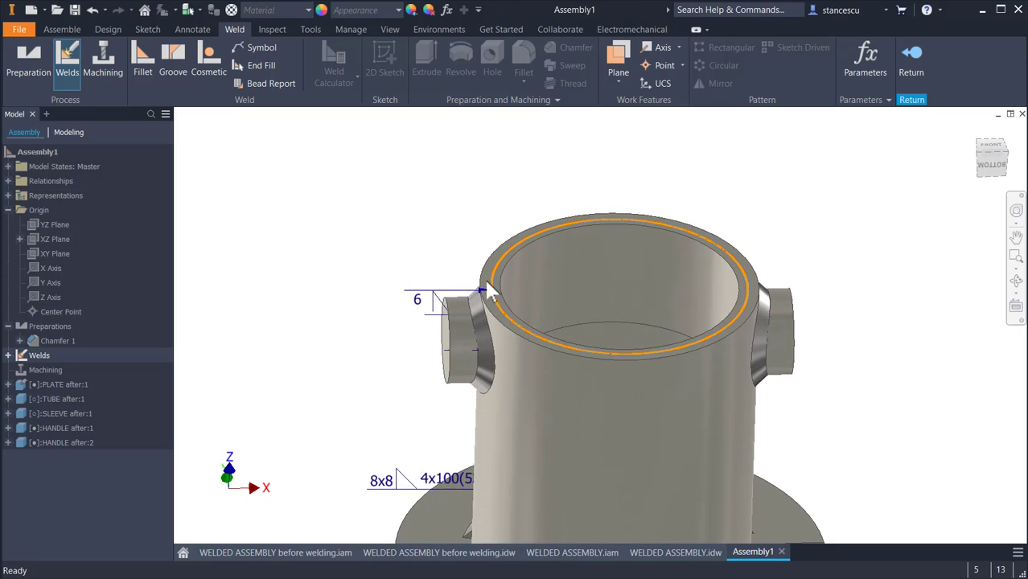
middle_click_drag(488, 291, 742, 225, "shift")
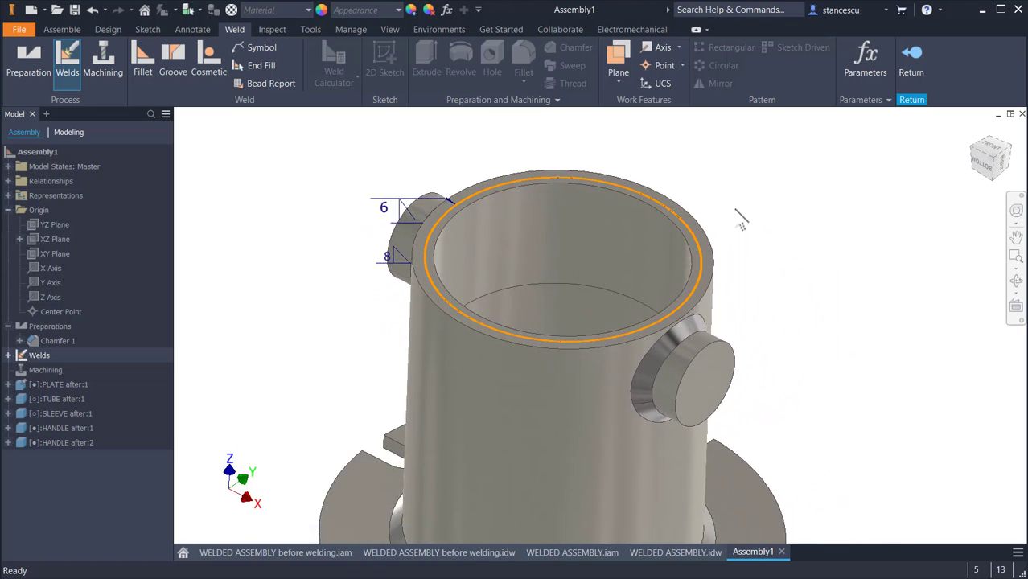
scroll(742, 225, "up", 3)
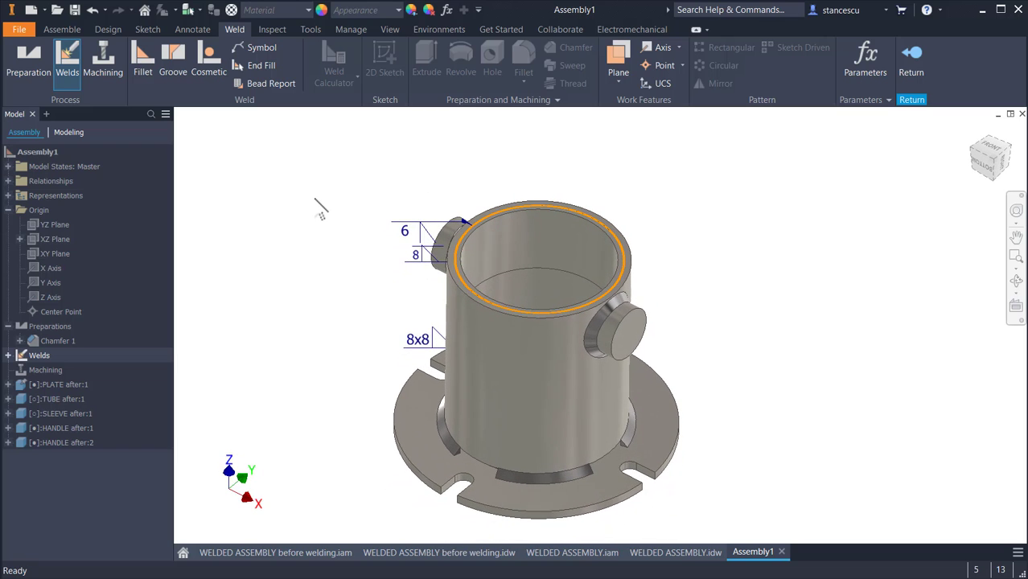
key("F6")
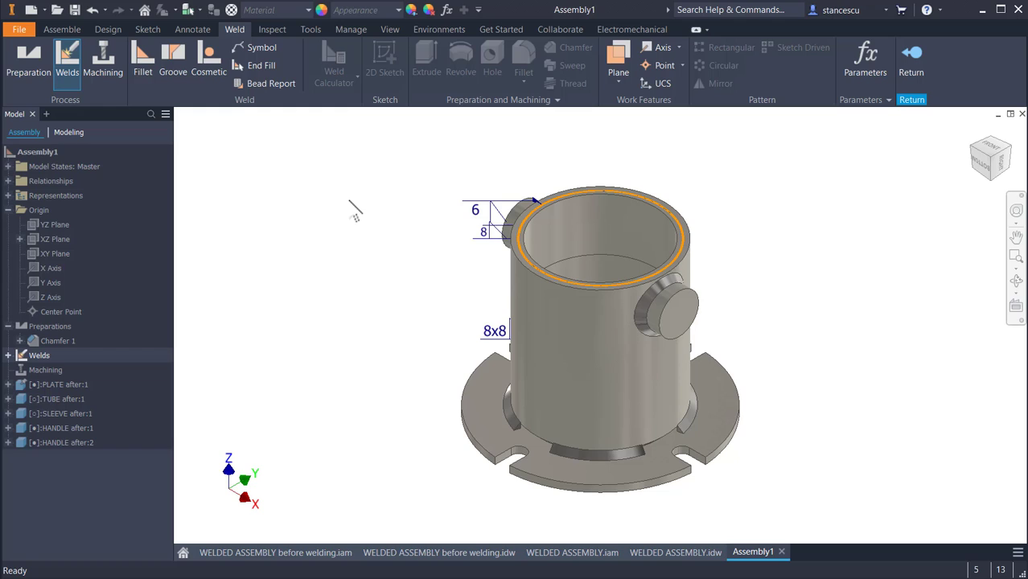
left_click(349, 201)
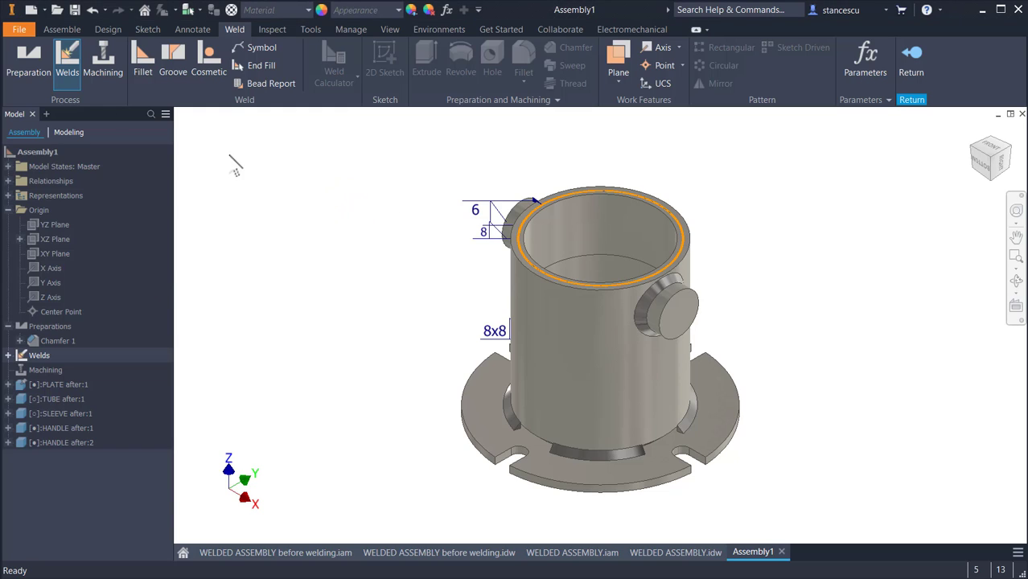
Activate the Machining stage of the weldment and check the handle bore in the after-welding drawing's section A-A.
left_click(99, 64)
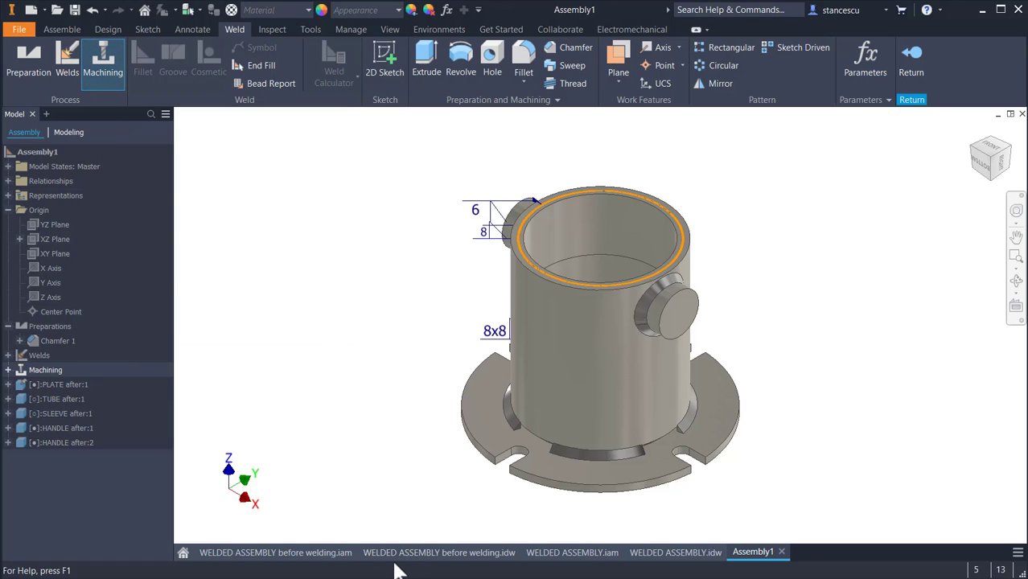
left_click(675, 553)
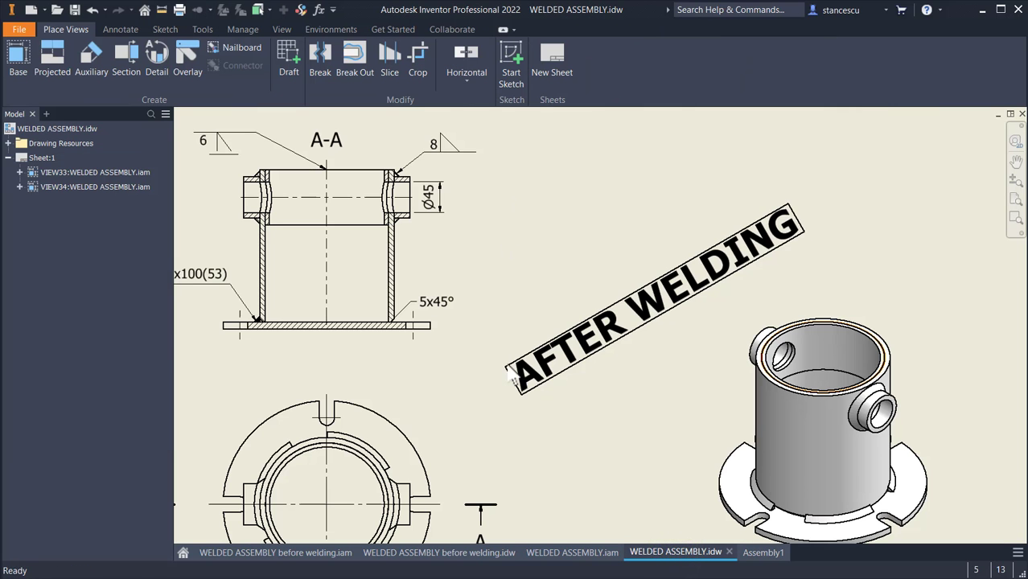
mouse_move(605, 274)
middle_mouse_down()
mouse_move(657, 247)
mouse_move(730, 300)
middle_mouse_up()
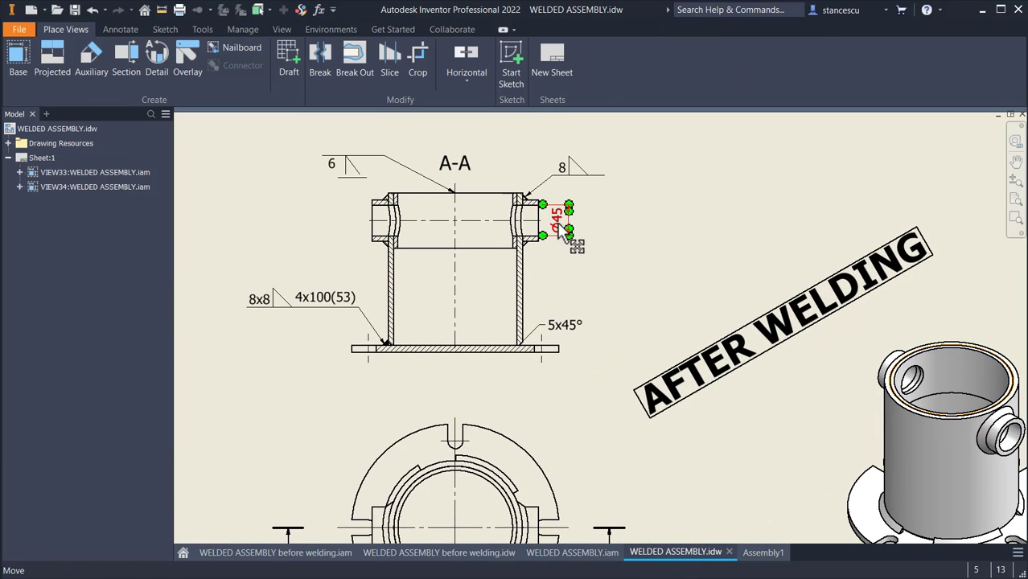
scroll(555, 221, "up", 3)
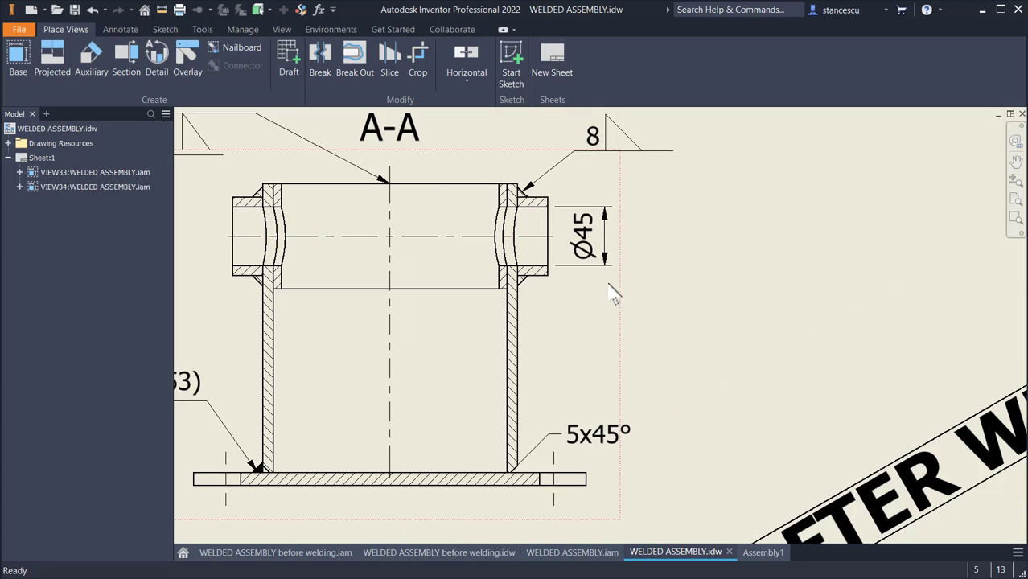
scroll(613, 296, "down", 5)
middle_click_drag(803, 360, 705, 300)
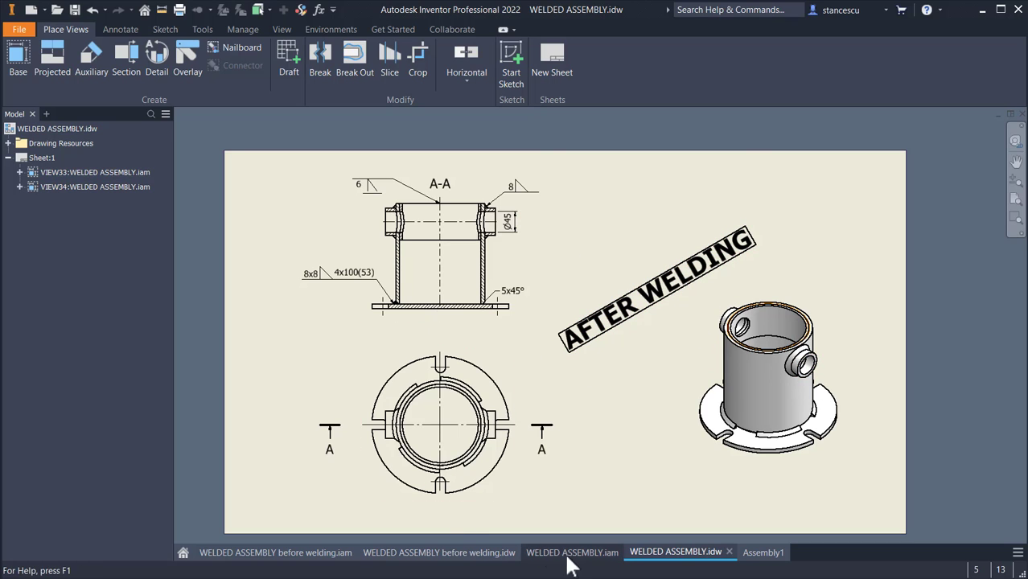
left_click(760, 555)
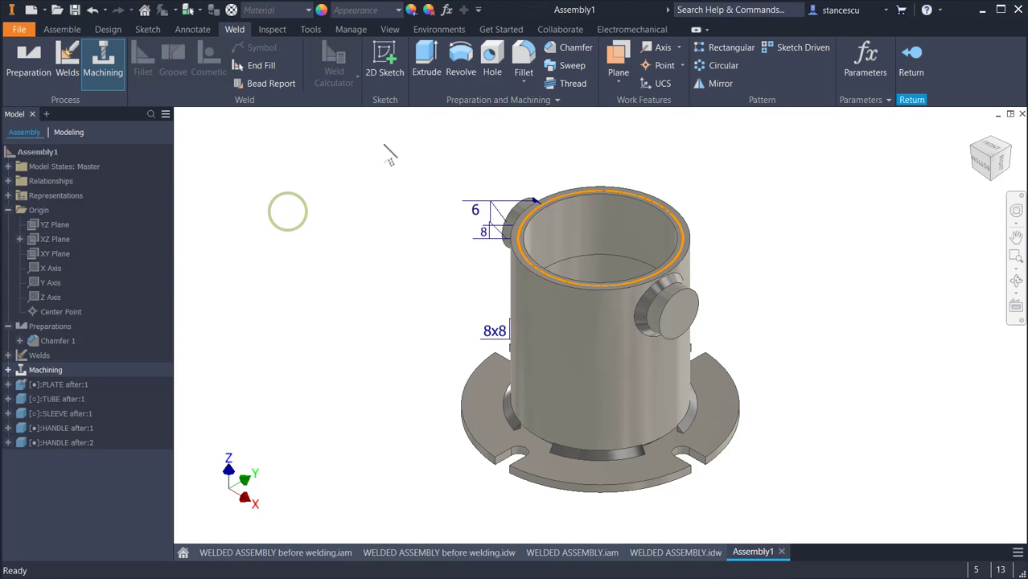
Machine a 45 mm simple through-all hole concentric with the outer circular edge of the handle's end face.
left_click(491, 58)
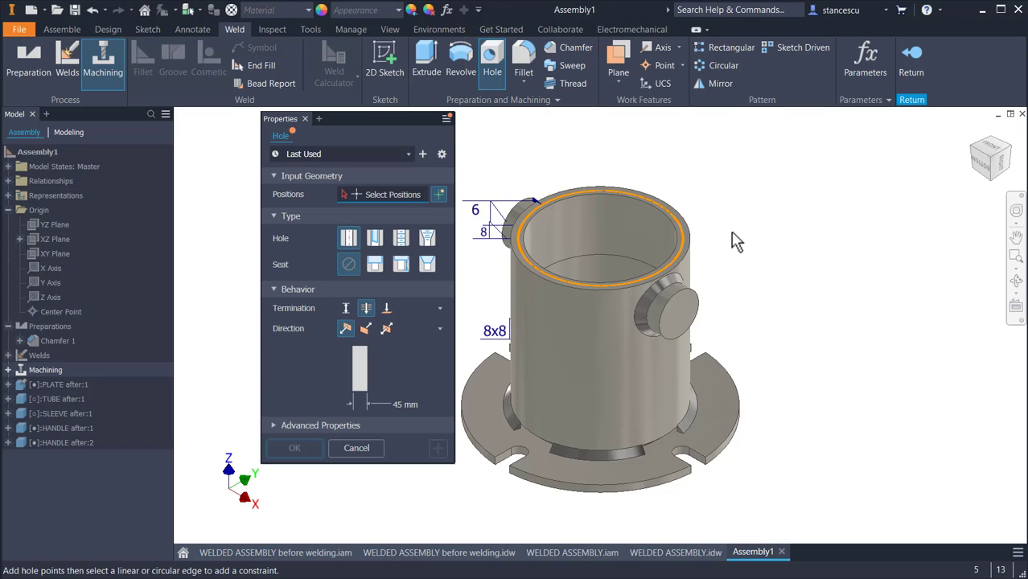
left_click(675, 295)
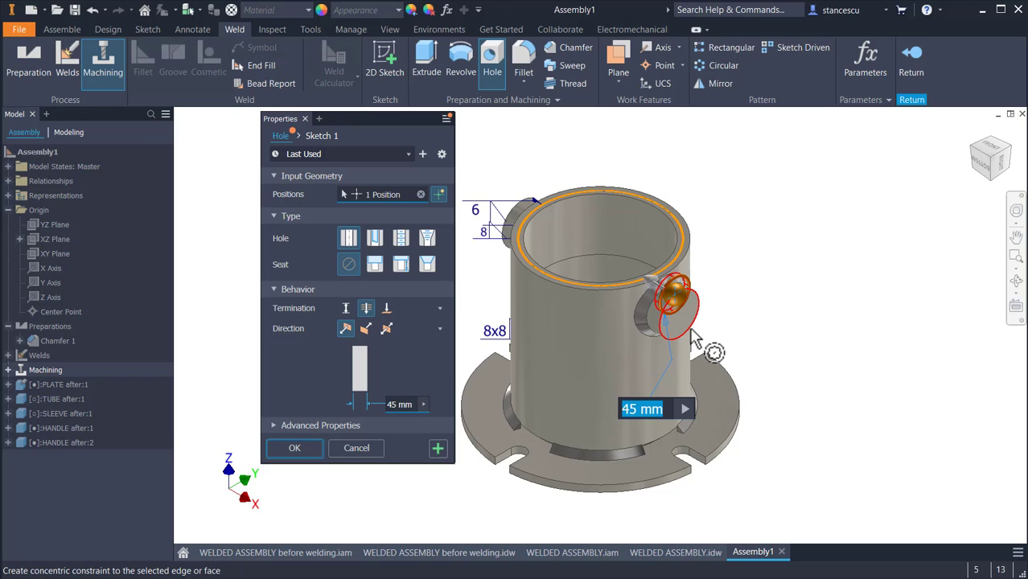
left_click(692, 336)
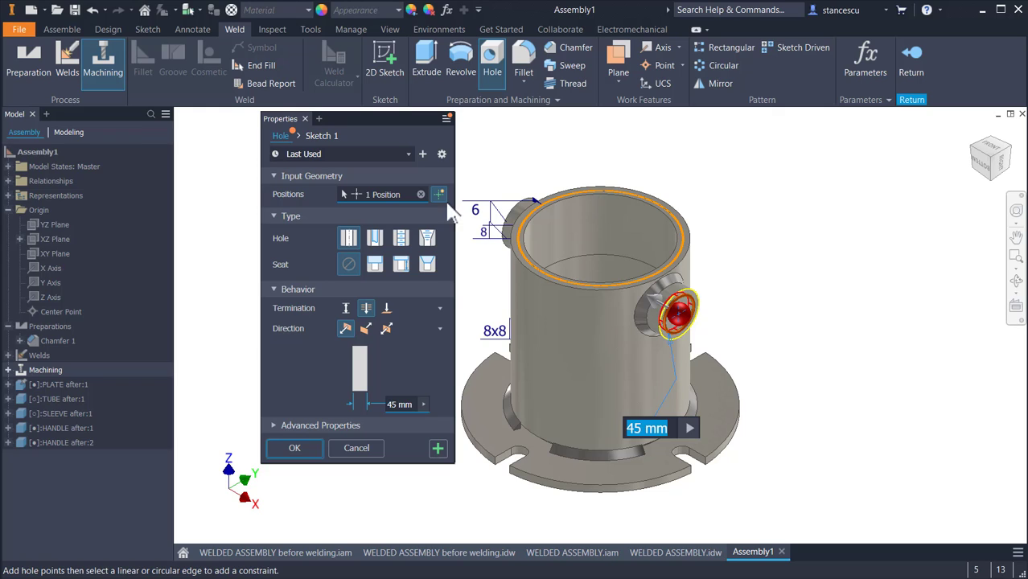
left_click(411, 408)
type("4")
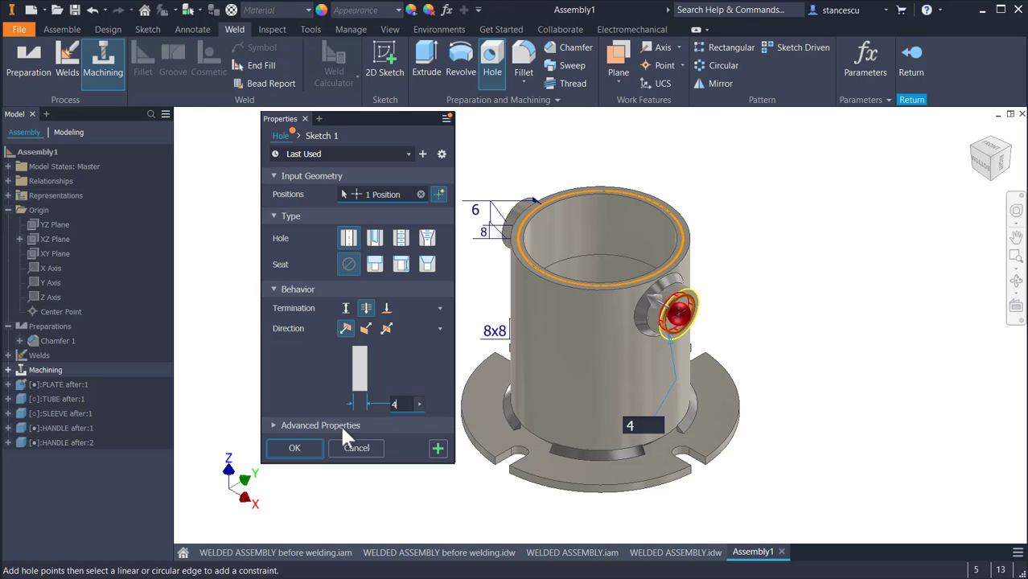
type("5")
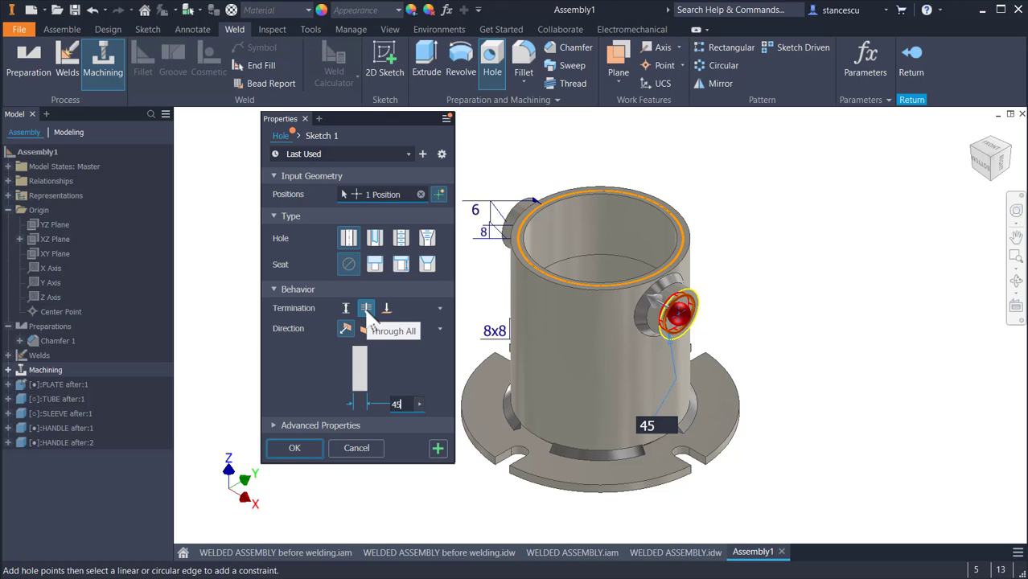
left_click(310, 452)
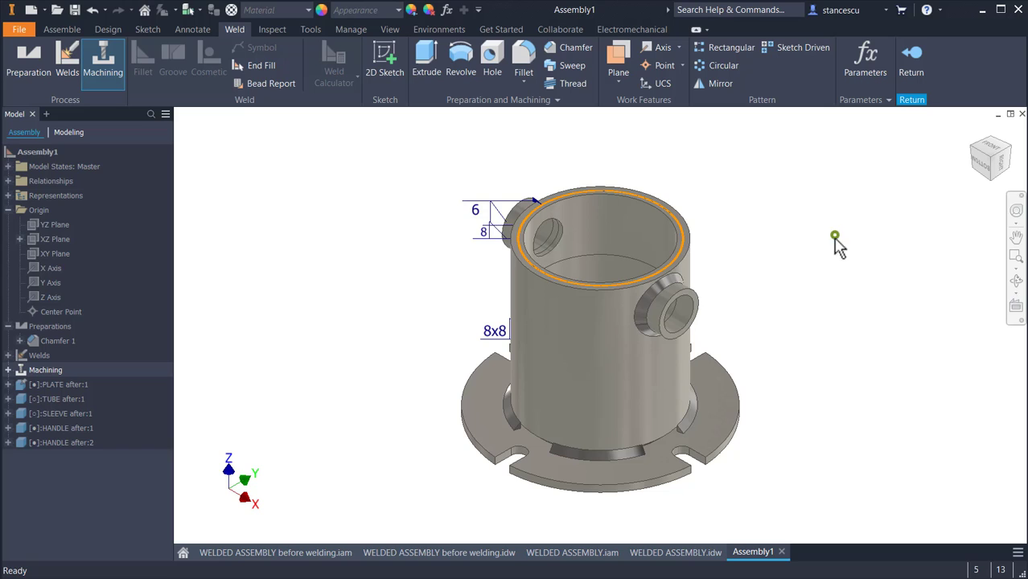
List the Machining and Welds contents in the model tree, exit the Machining stage, and restore the home view.
middle_click_drag(835, 241, 803, 280, "shift")
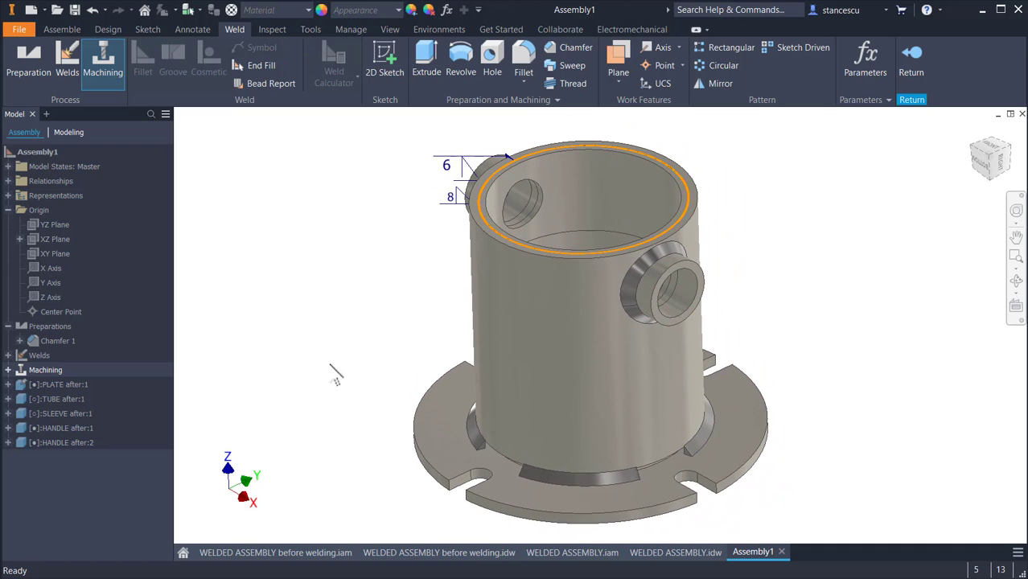
left_click(8, 371)
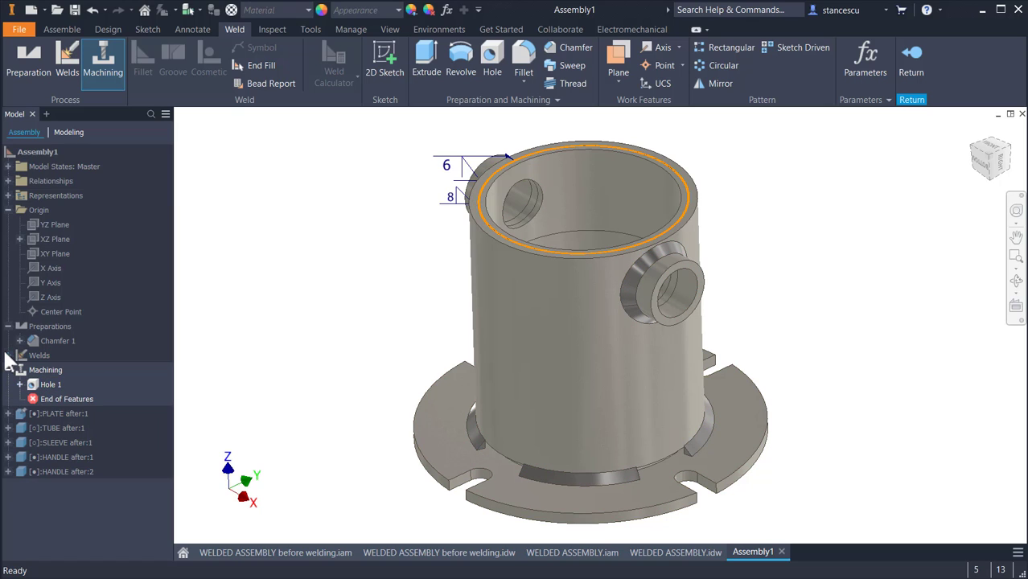
left_click(7, 354)
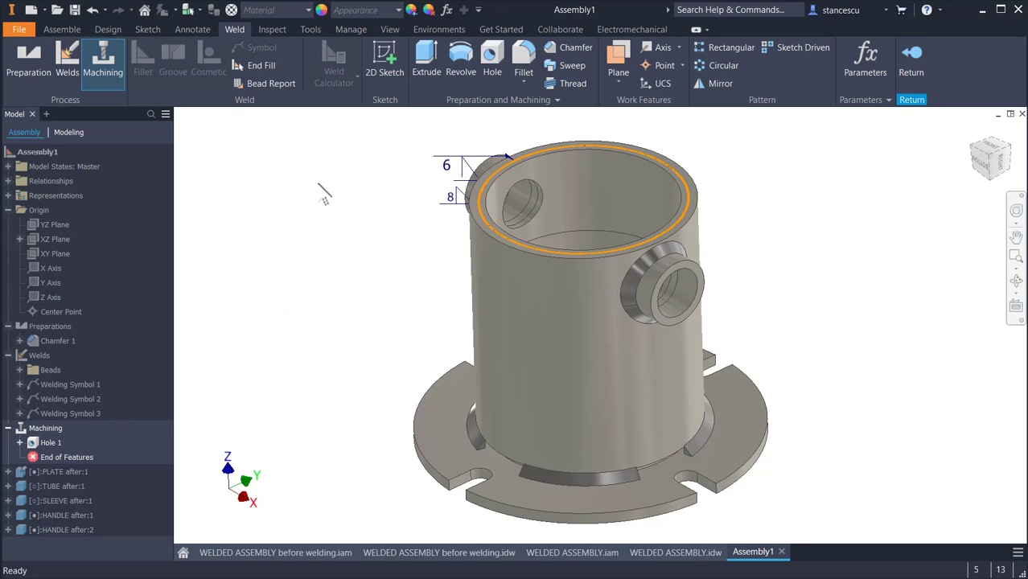
left_click(915, 56)
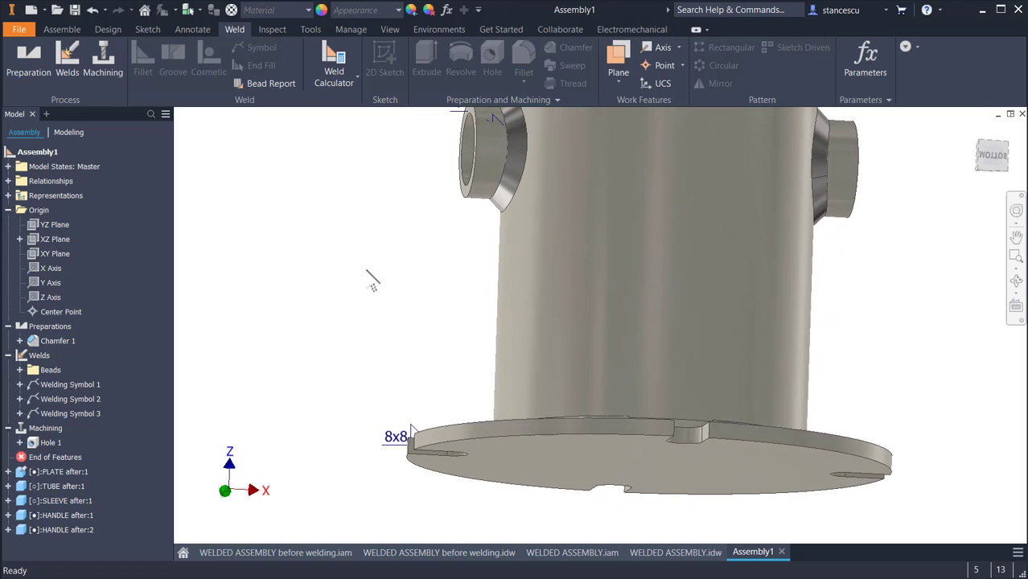
key("F6")
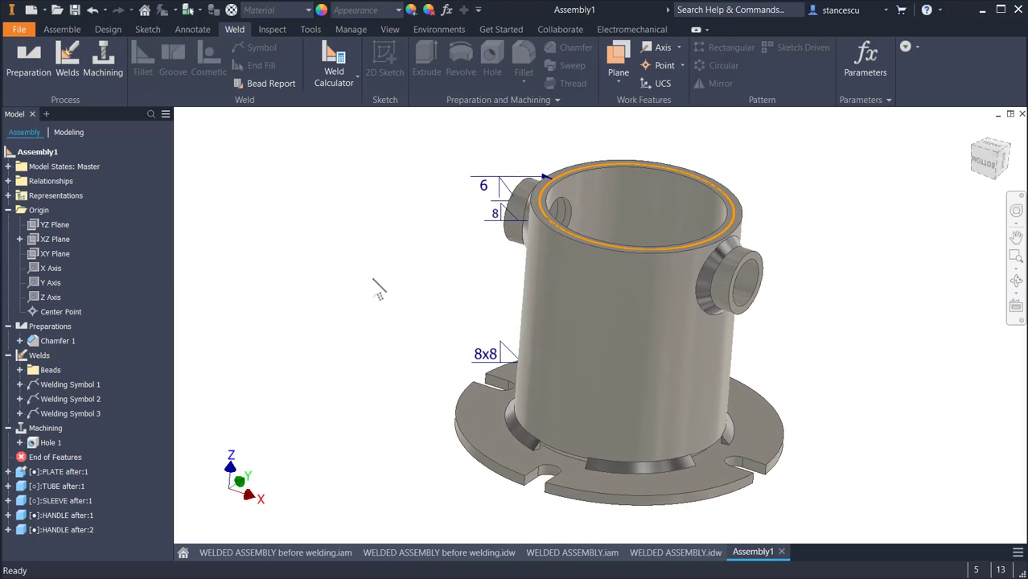
Activate the tube and one handle in place to check each for the machined bore, and inspect the returned weldment from several angles.
double_click(617, 326)
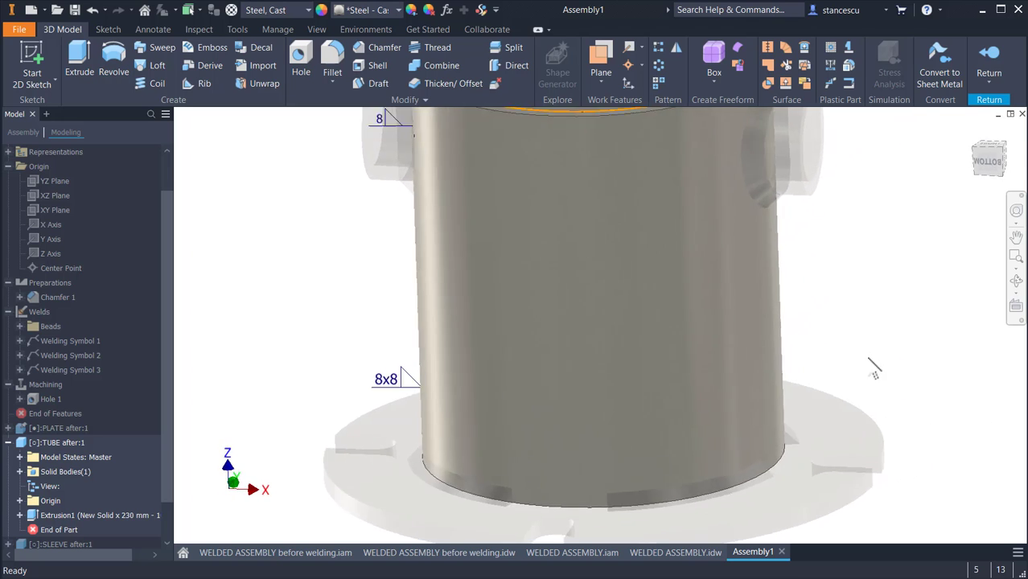
left_click(993, 59)
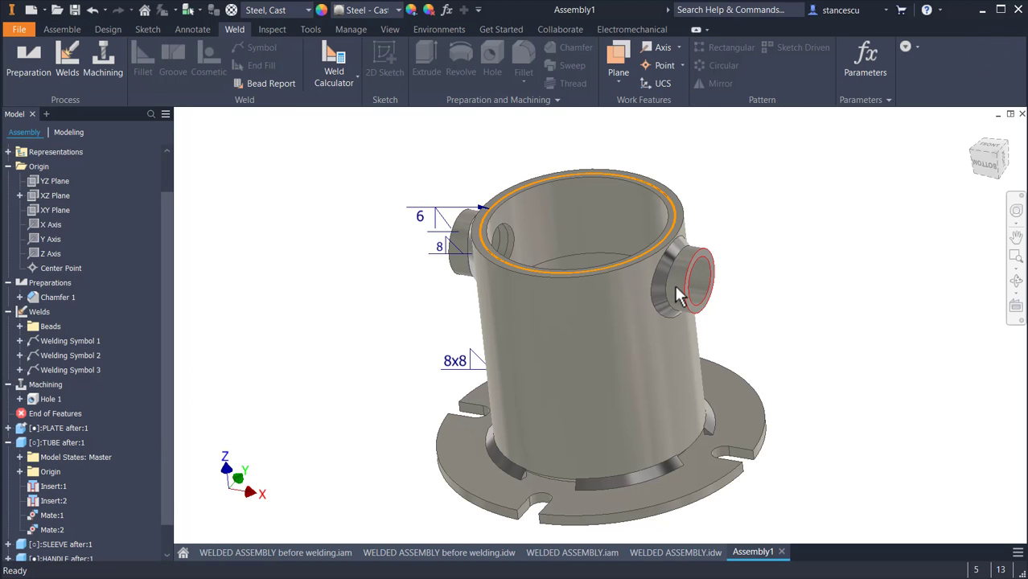
double_click(677, 288)
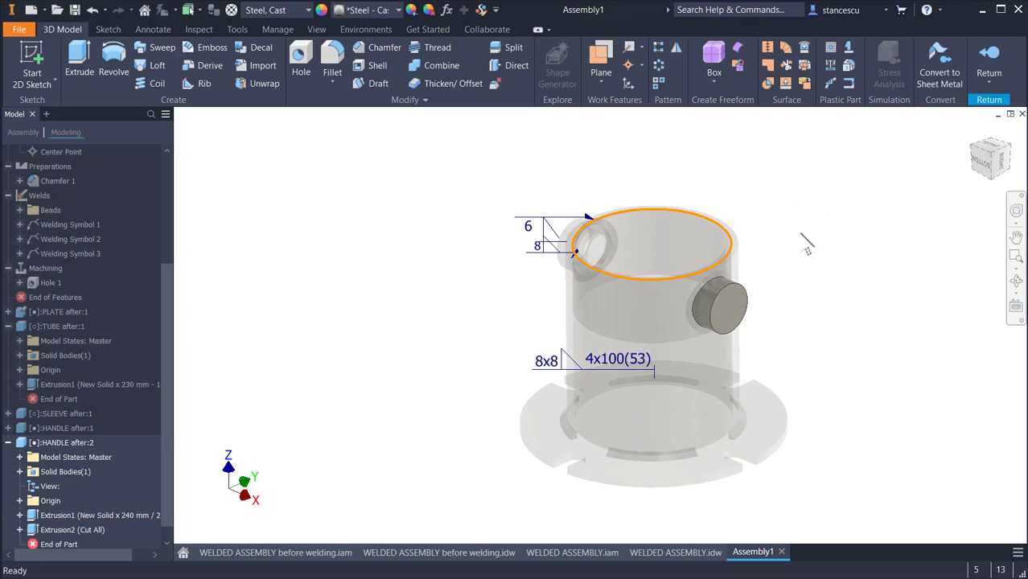
left_click(988, 71)
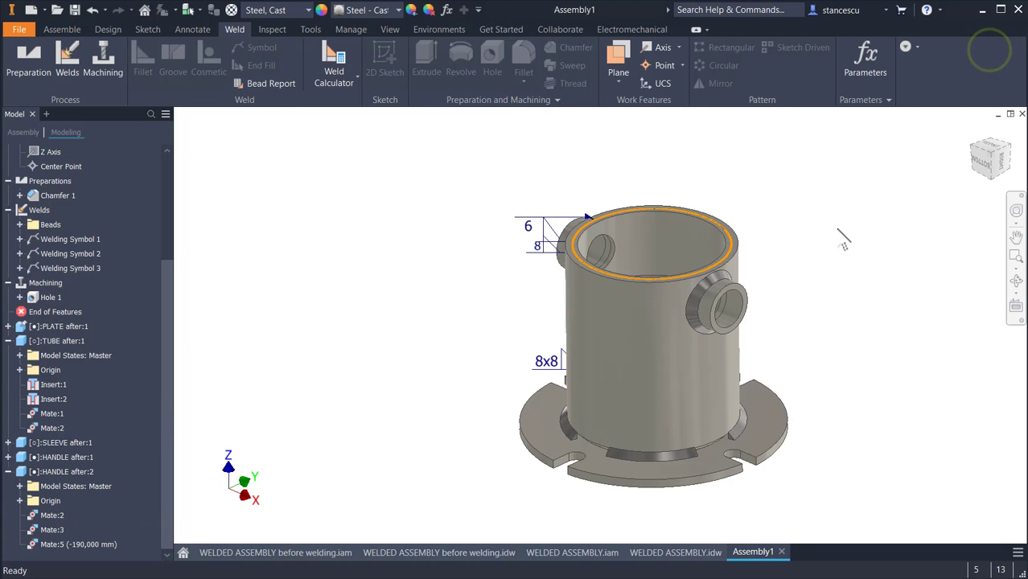
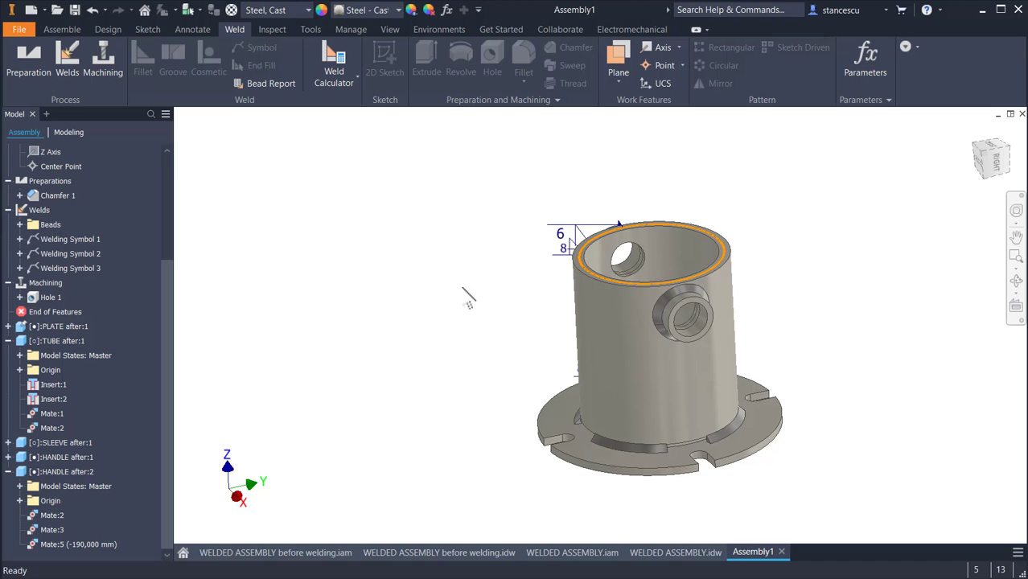
middle_click_drag(587, 189, 451, 460, "shift")
mouse_move(586, 502)
middle_mouse_down("shift")
mouse_move(413, 255)
mouse_move(428, 273)
mouse_move(380, 245)
middle_mouse_up("shift")
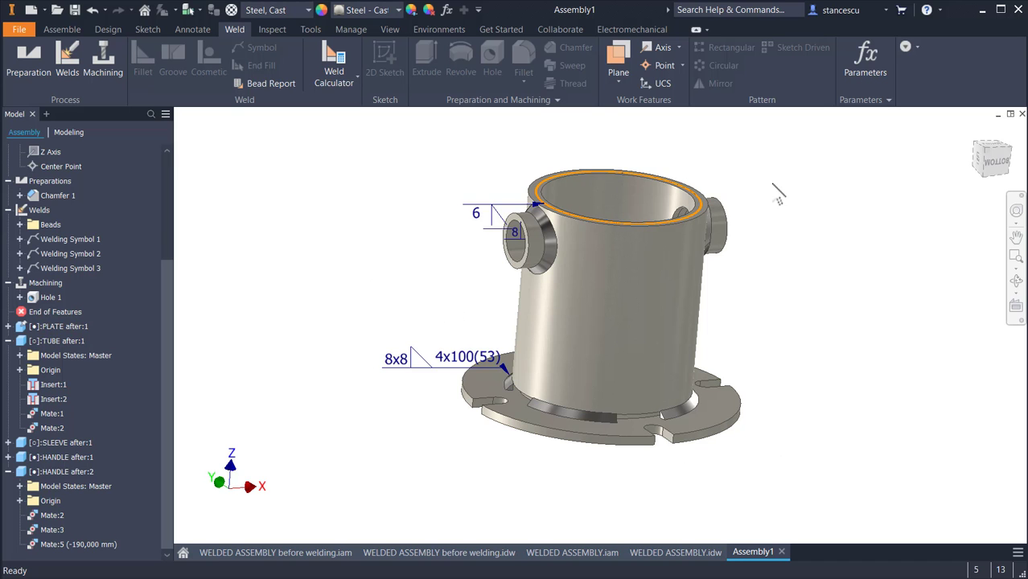
scroll(566, 279, "up", 3)
mouse_move(498, 316)
middle_mouse_down("shift")
mouse_move(489, 477)
mouse_move(648, 473)
mouse_move(711, 428)
mouse_move(588, 412)
mouse_move(678, 429)
mouse_move(732, 386)
mouse_move(845, 222)
mouse_move(851, 247)
middle_mouse_up("shift")
scroll(391, 272, "down", 5)
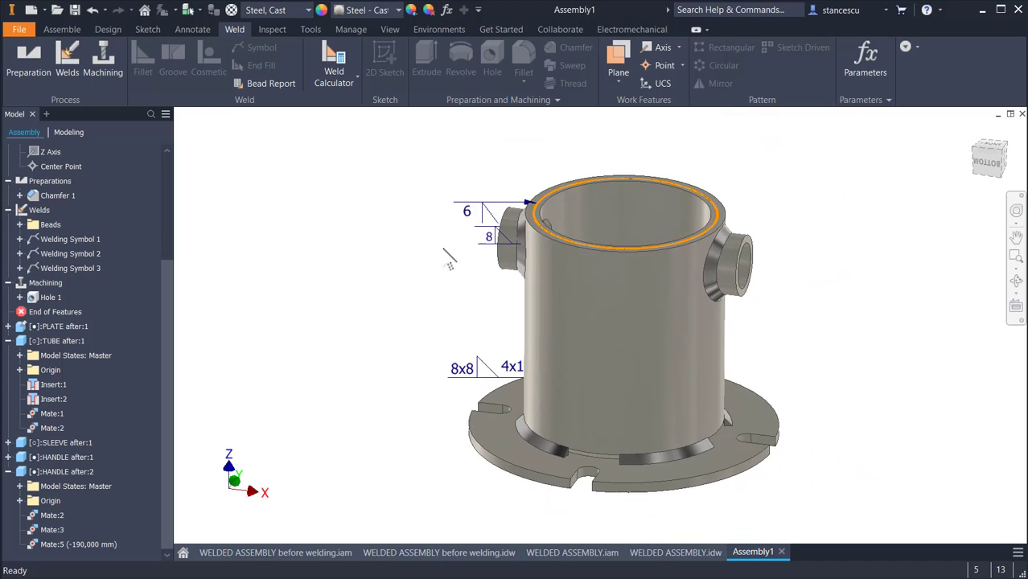
middle_click_drag(391, 278, 394, 191, "shift")
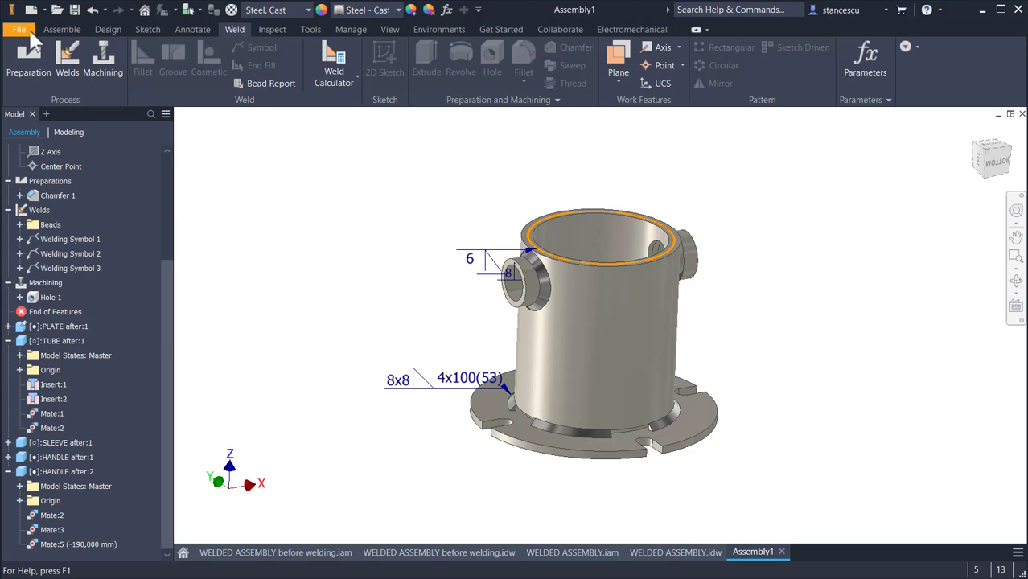
Save the weldment as WELDED ASSEMBLY after in the tutorial folder and close it.
left_click(74, 9)
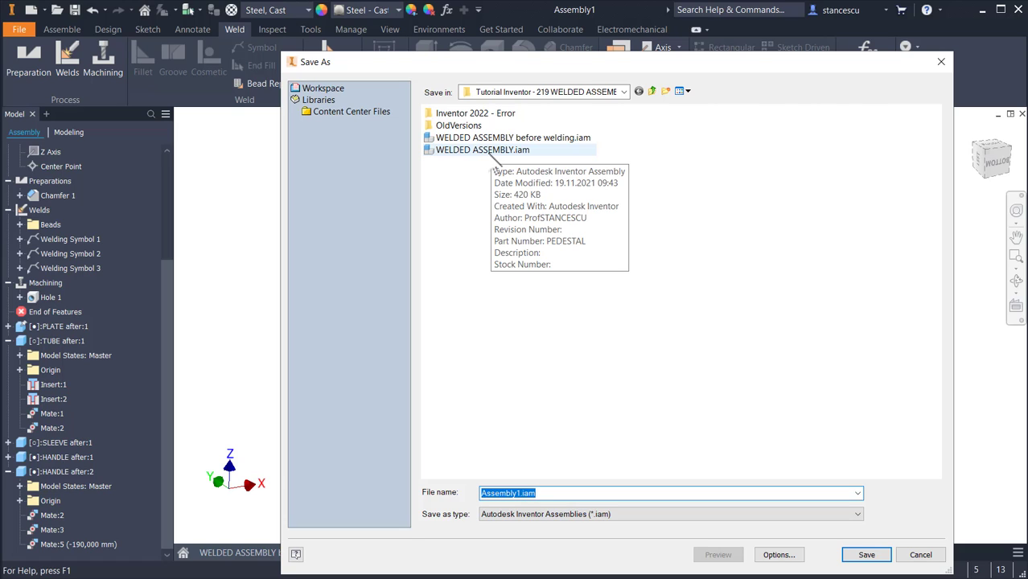
left_click(491, 153)
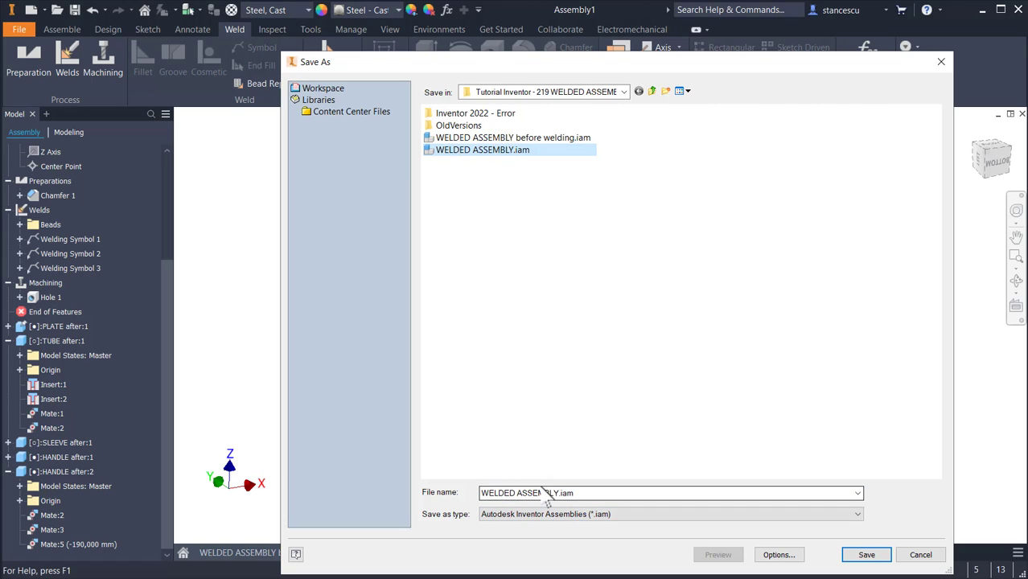
left_click(600, 496)
left_click(599, 495)
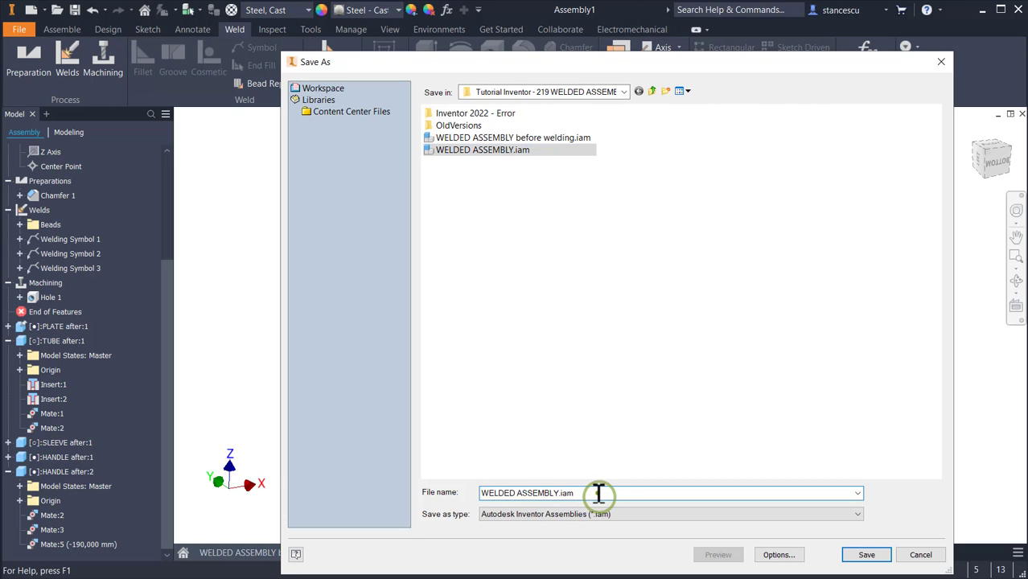
key("BackSpace")
key("BackSpace")
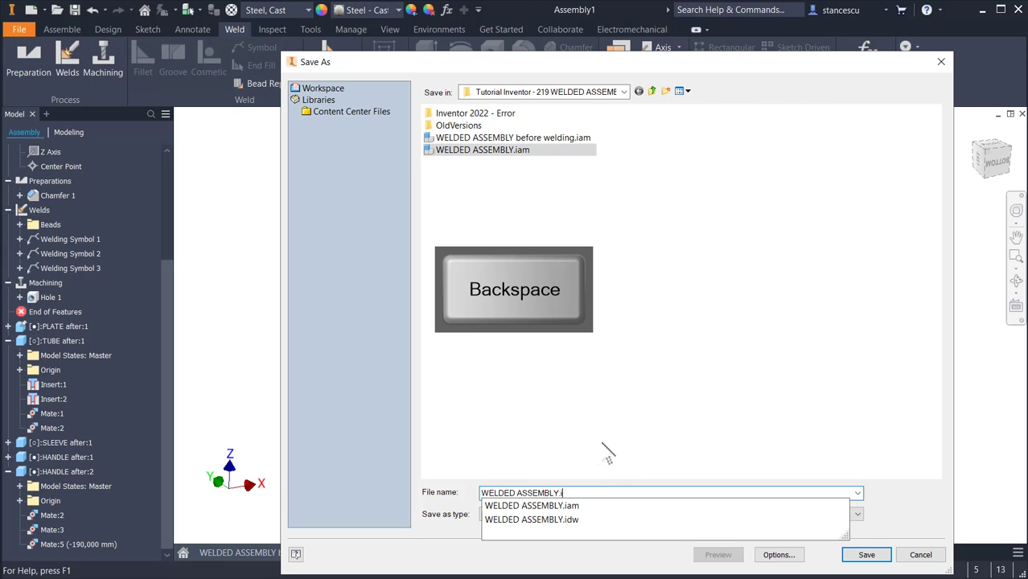
key("BackSpace")
type("after")
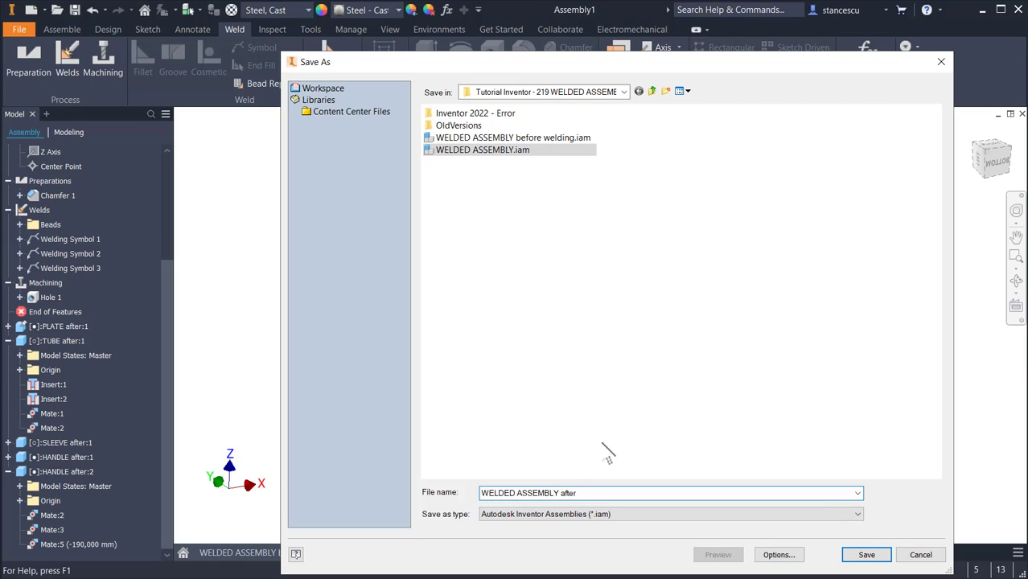
left_click(866, 554)
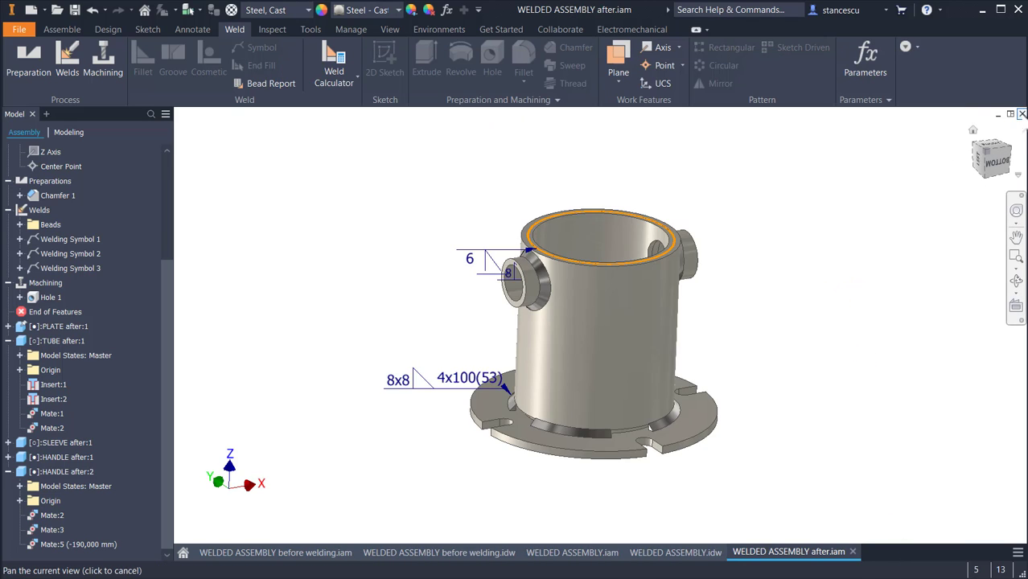
left_click(1022, 113)
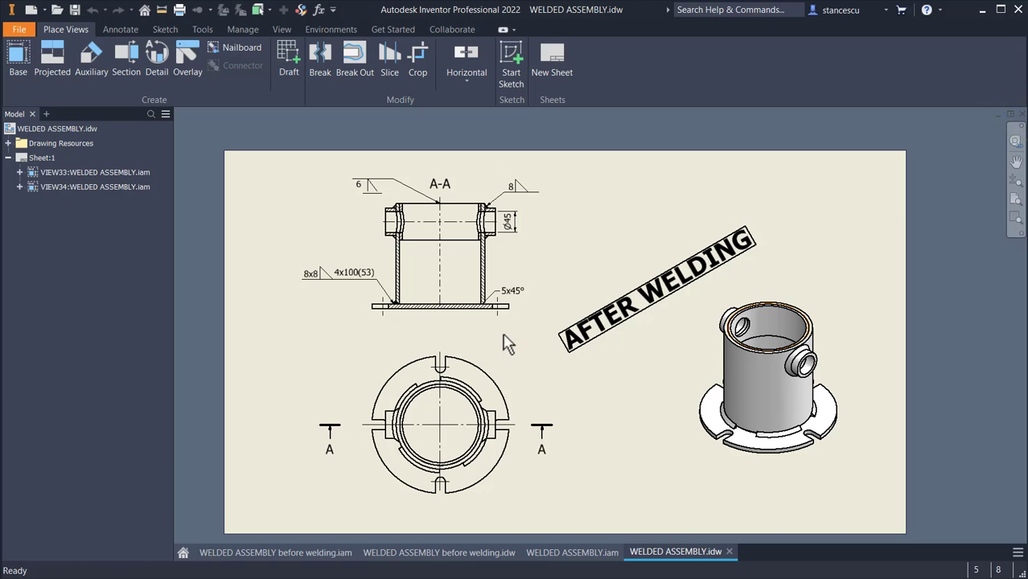
Open HANDLE after.ipt on its own to check it for the machined bore, and close it.
key("Home")
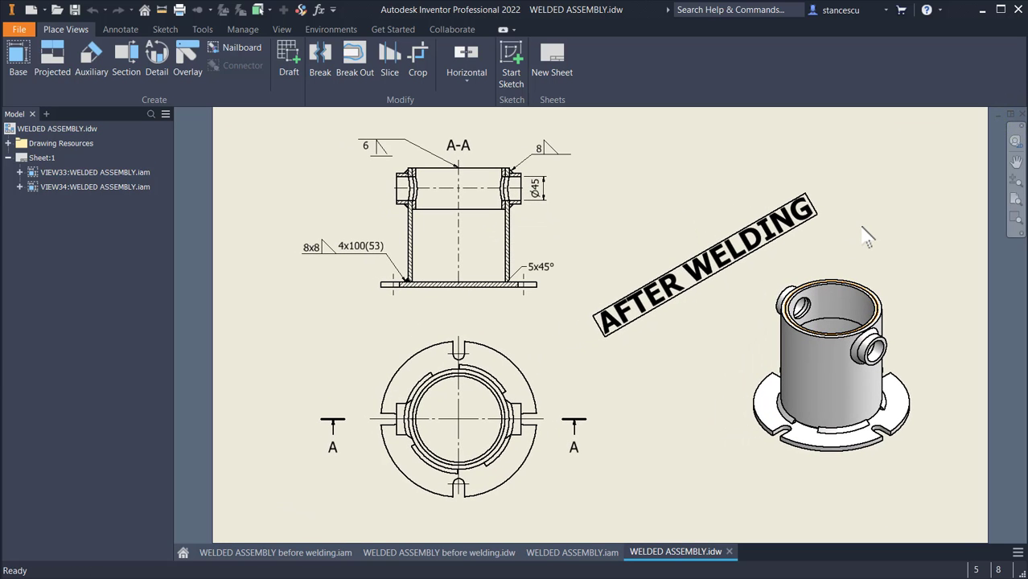
key("ctrl+o")
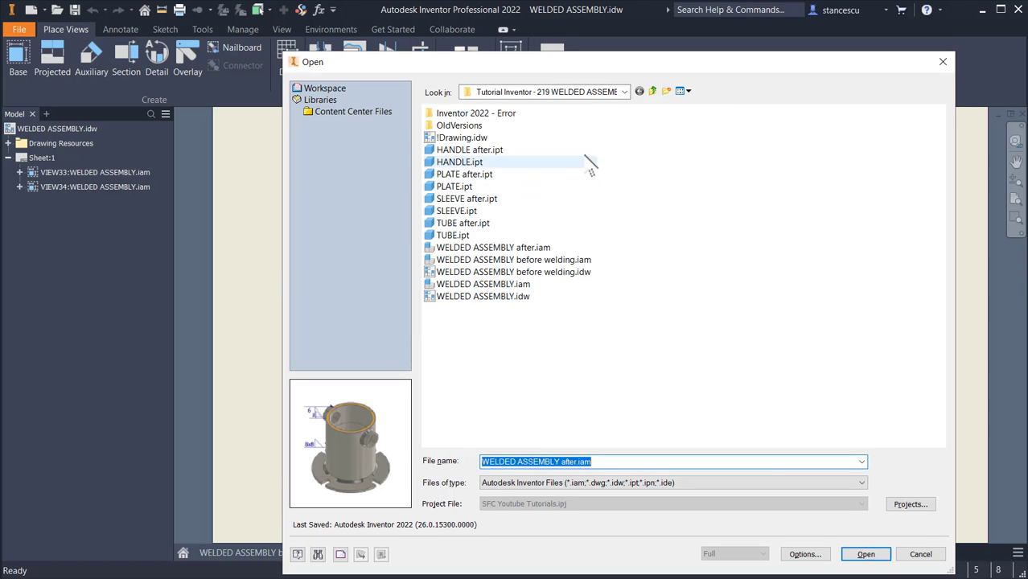
double_click(462, 153)
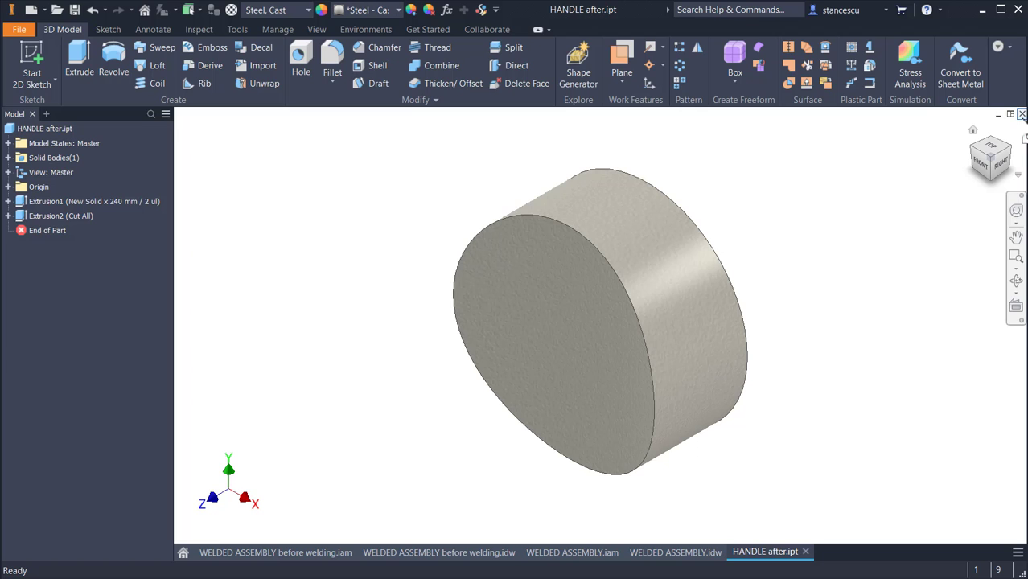
left_click(1022, 114)
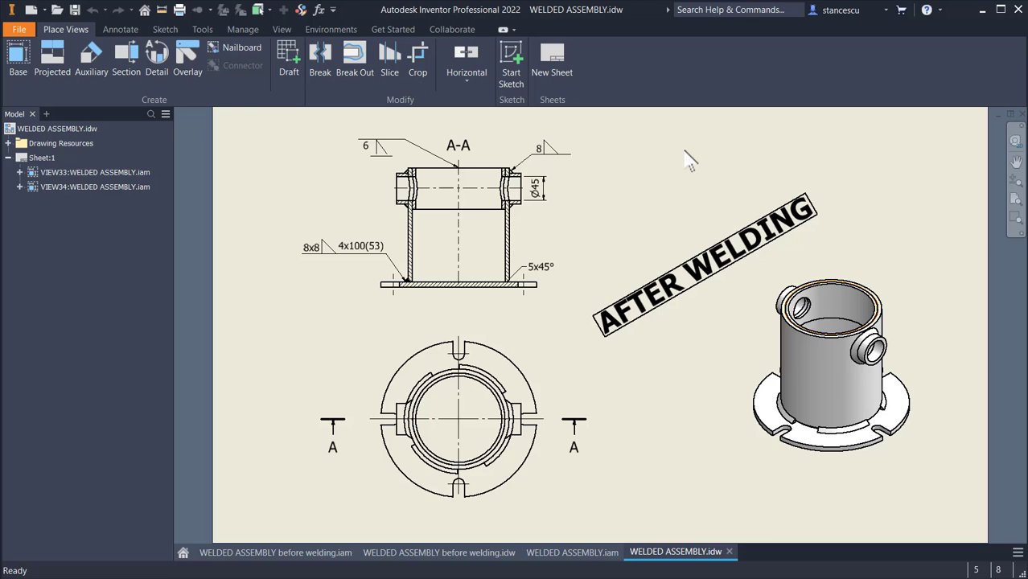
Reopen WELDED ASSEMBLY after.iam and show it in the home view.
key("ctrl+o")
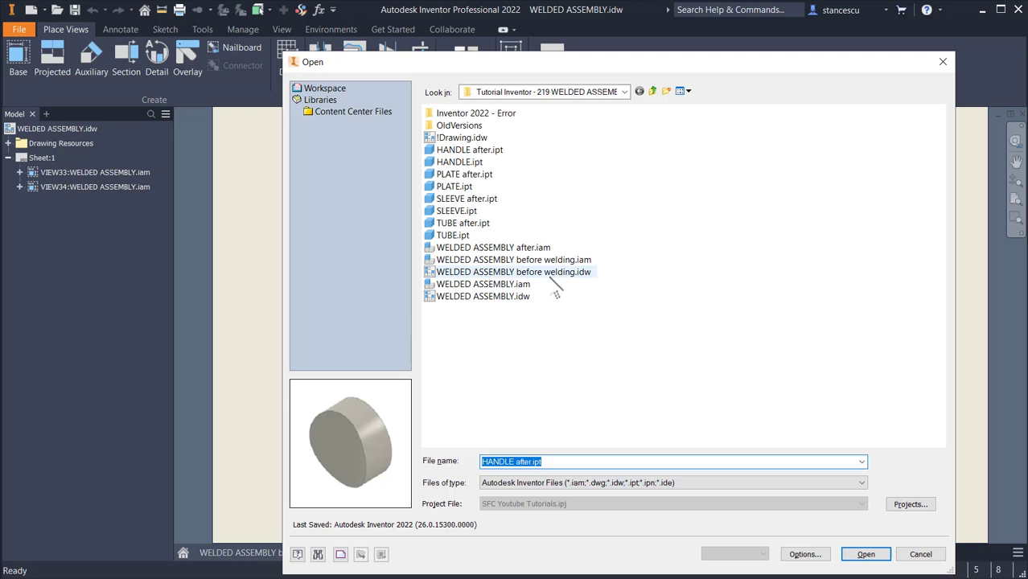
double_click(500, 249)
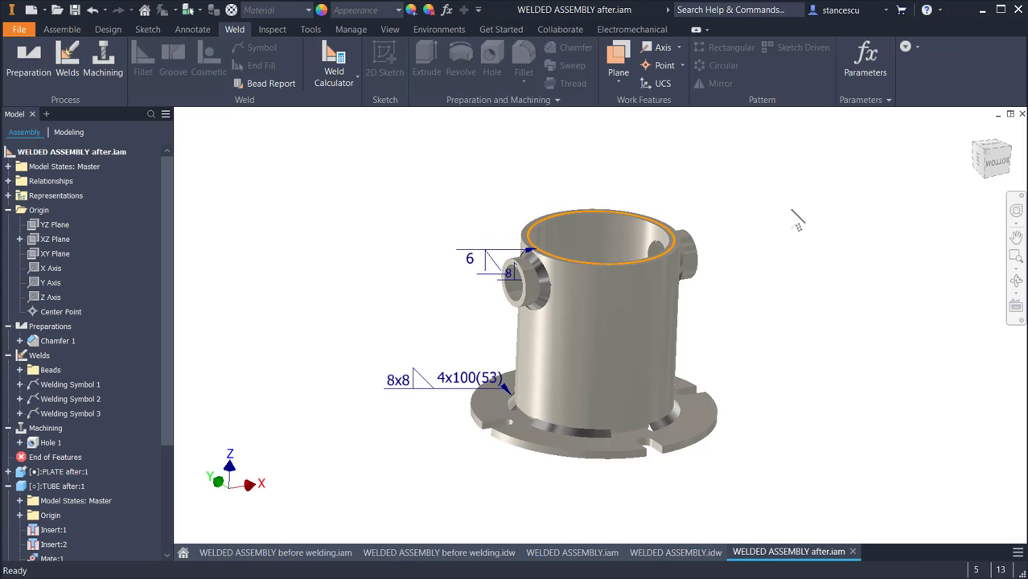
key("F6")
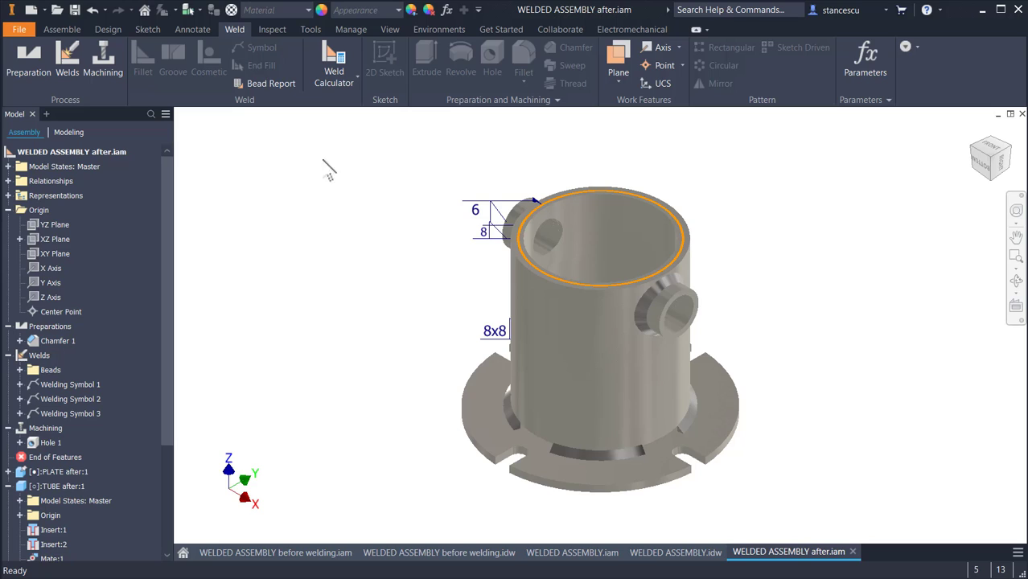
Export a weld bead report including all subassemblies as the Excel file Weld Bead Report after in the tutorial folder.
left_click(265, 86)
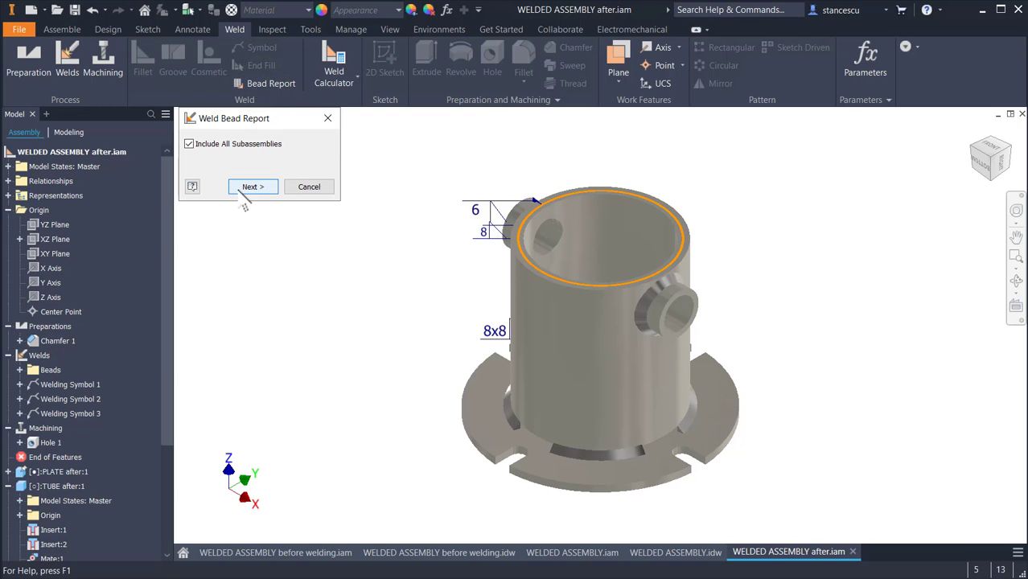
left_click(261, 179)
left_click(267, 193)
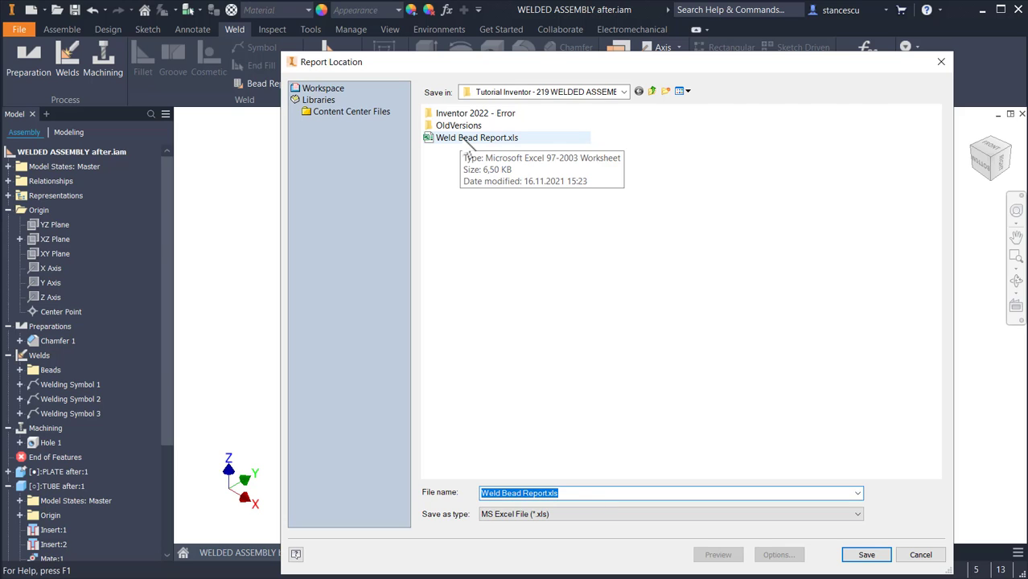
left_click(549, 493)
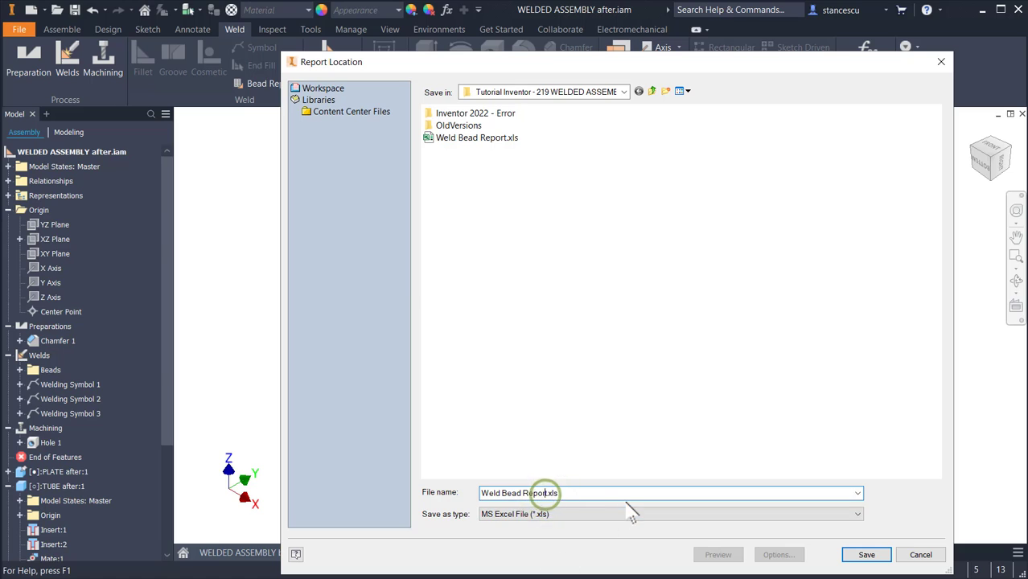
left_click(604, 494)
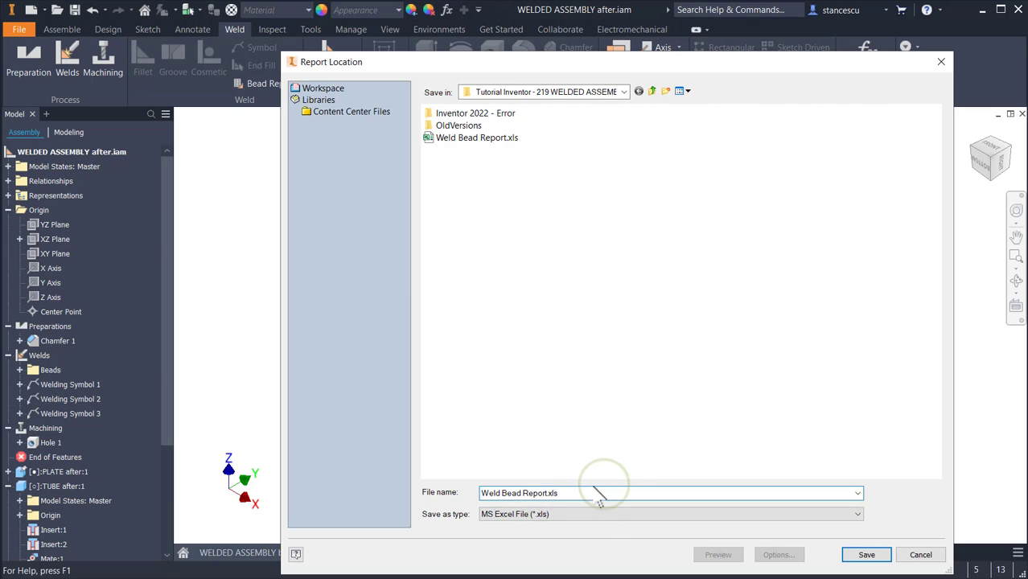
left_click(593, 490)
key("BackSpace")
key("BackSpace")
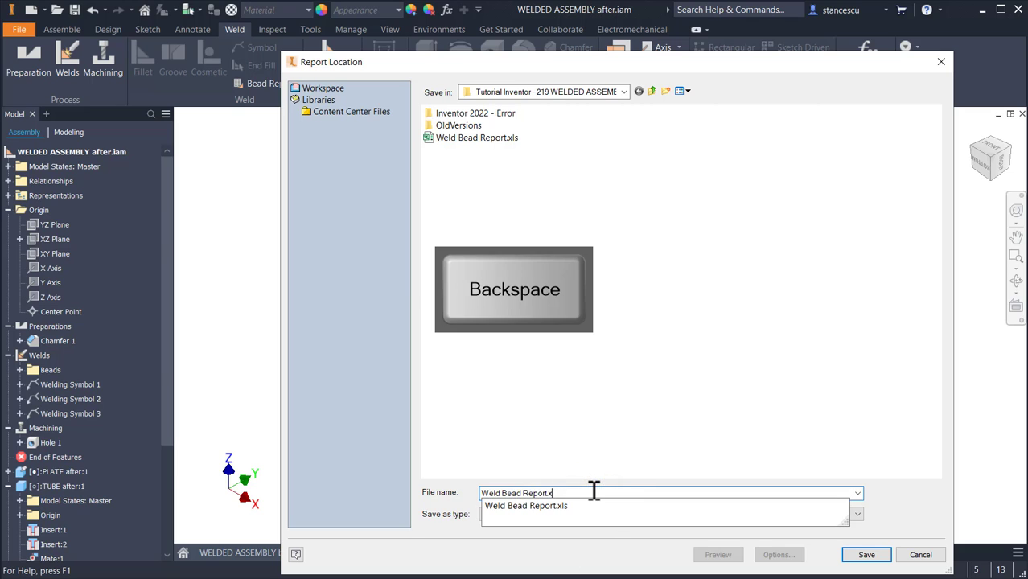
key("BackSpace")
key("Escape")
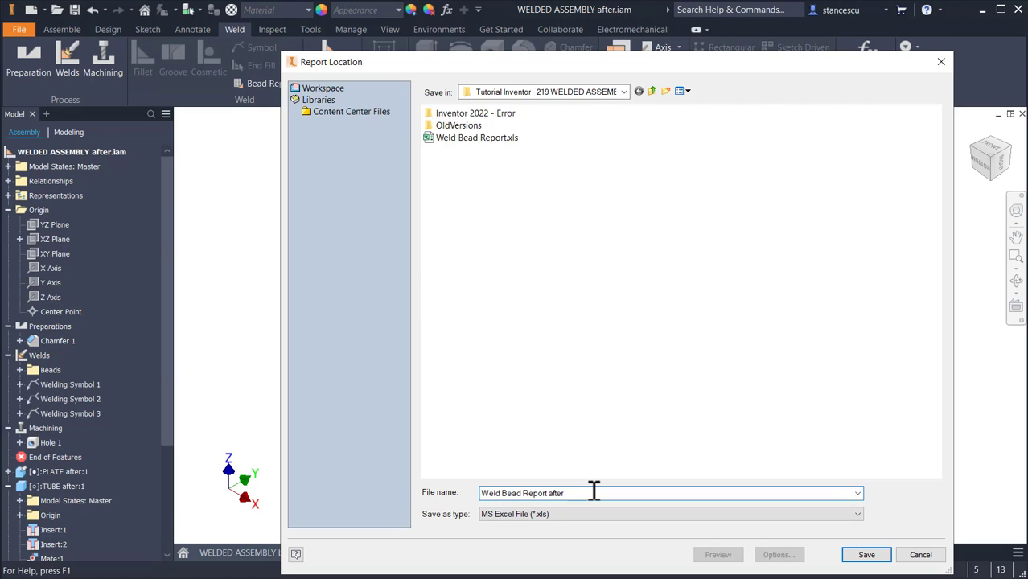
left_click(867, 554)
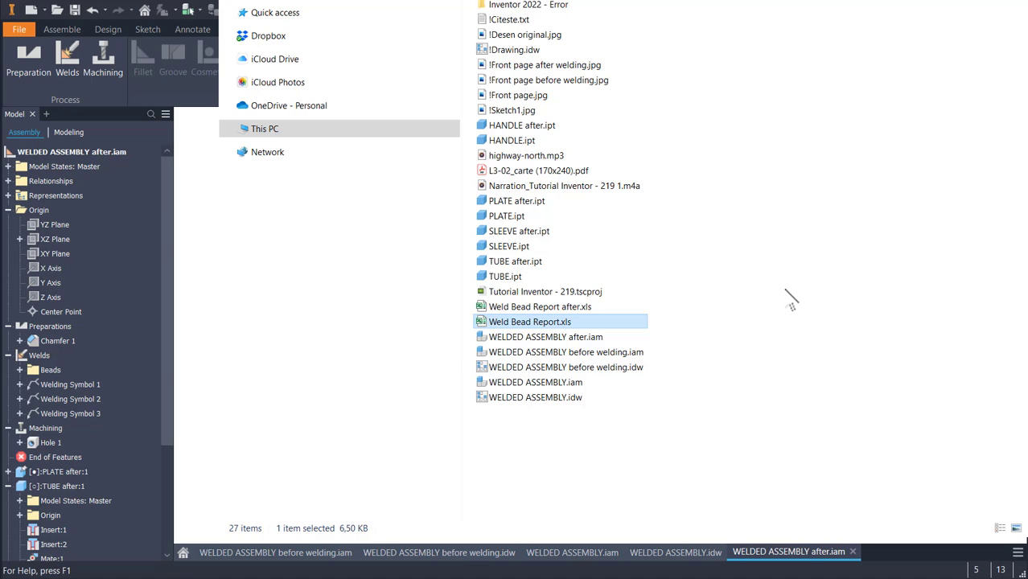
Open Weld Bead Report after.xls in Excel and try the formula =F3:F4 in cell F7 below the Mass column.
double_click(486, 310)
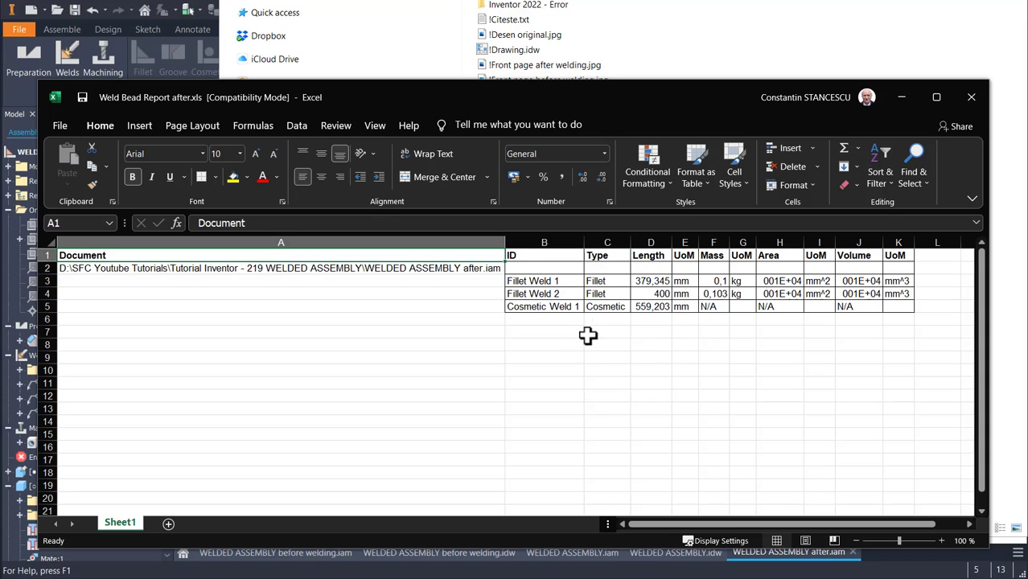
left_click(715, 330)
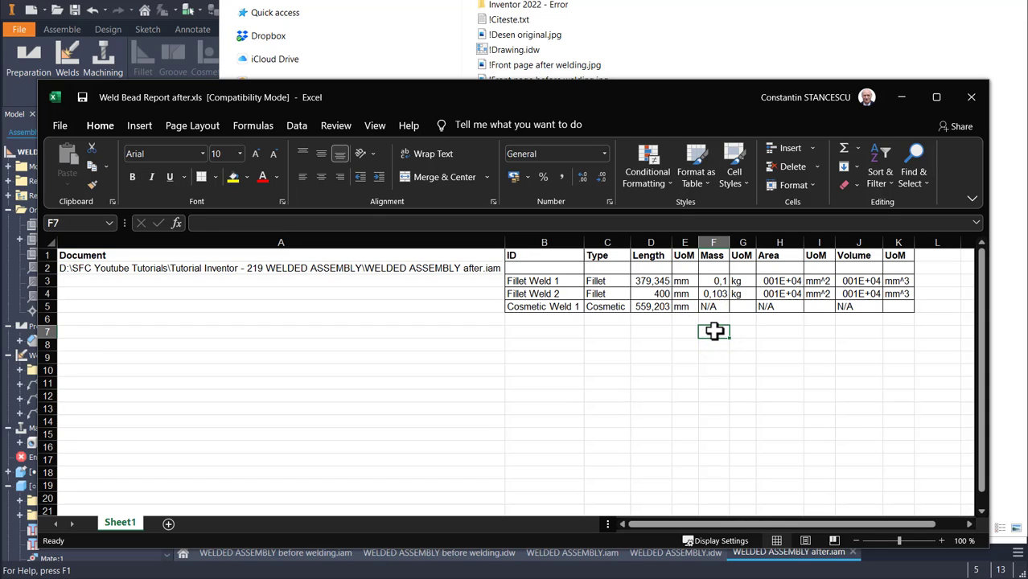
type("=")
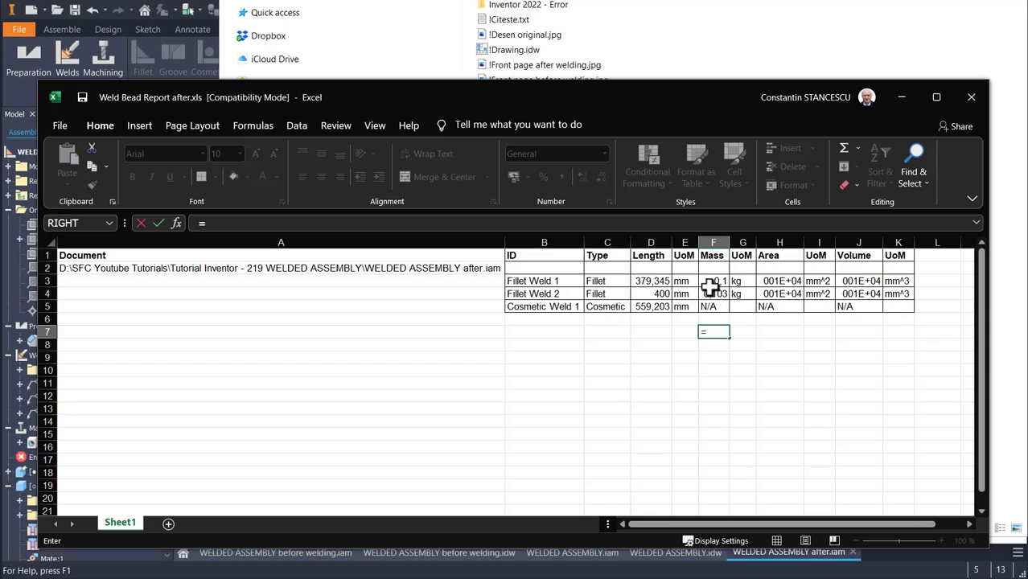
left_click_drag(705, 276, 708, 294)
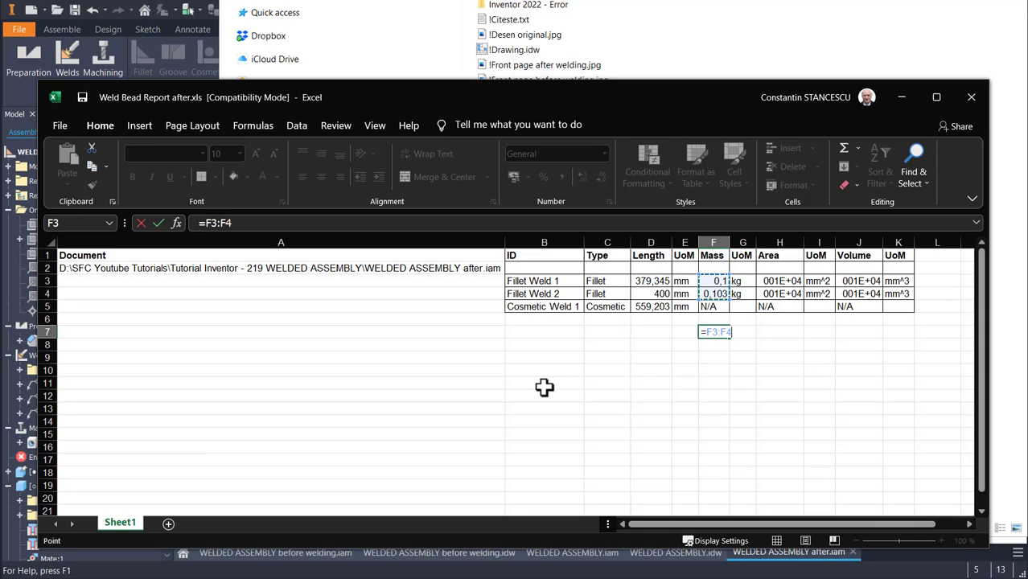
key("Return")
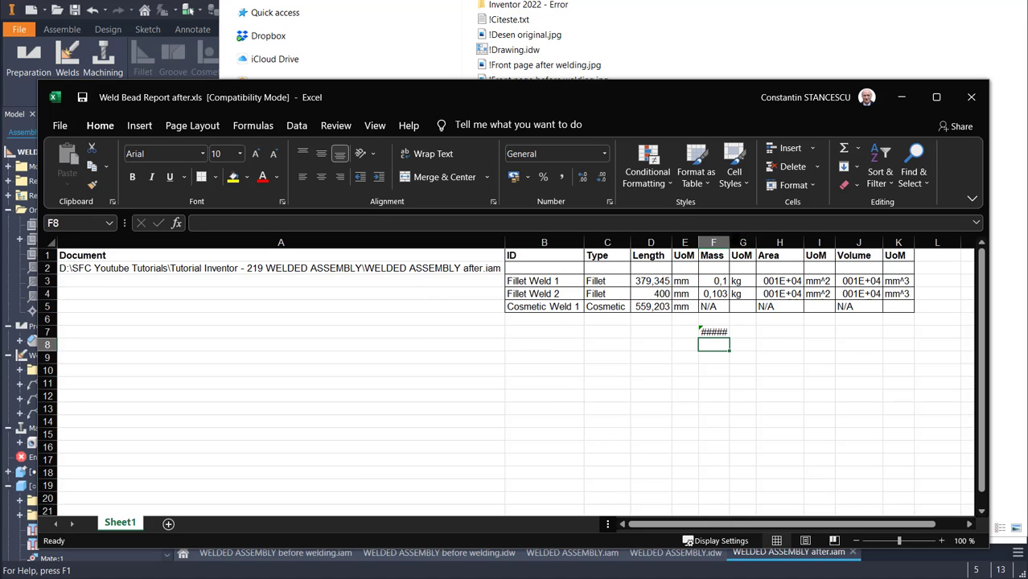
Fit column F's width to its contents and replace the formula in cell F7 with =SUM(F3:F4) to total the fillet weld masses.
double_click(729, 242)
key("Up")
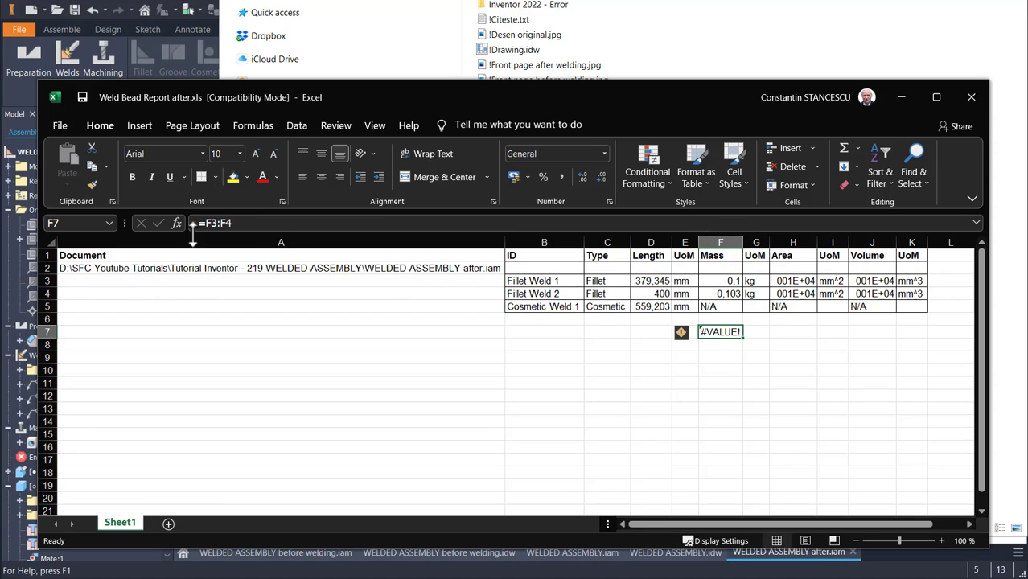
left_click(241, 223)
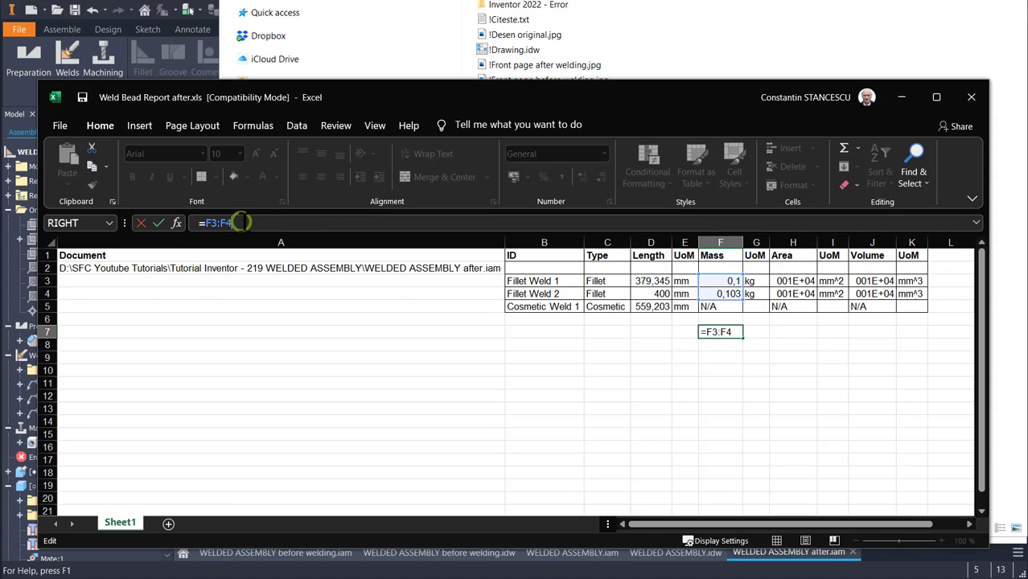
key("BackSpace")
key("BackSpace")
key("BackSpace")
key("BackSpace")
key("BackSpace")
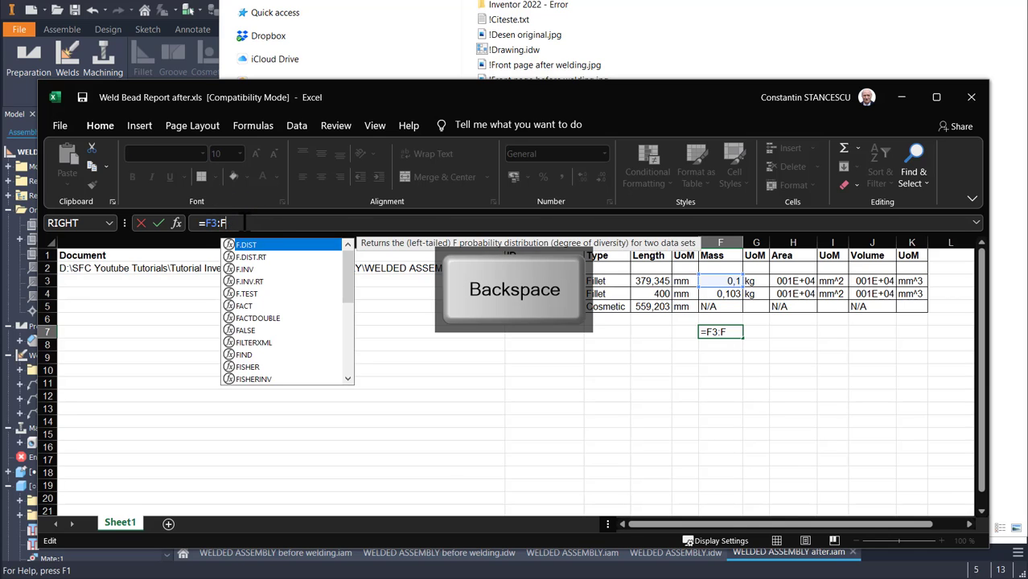
type("s")
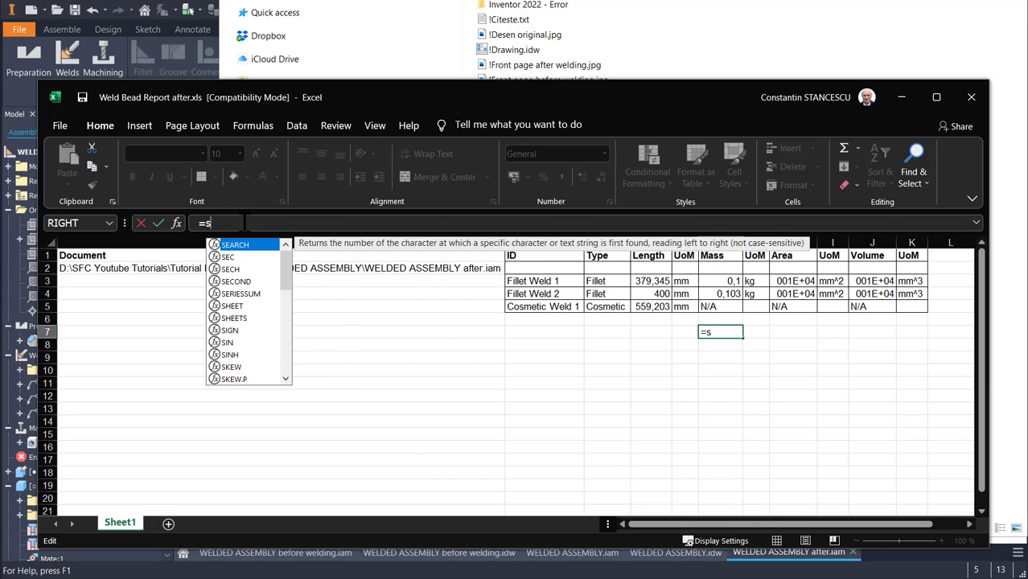
type("um(")
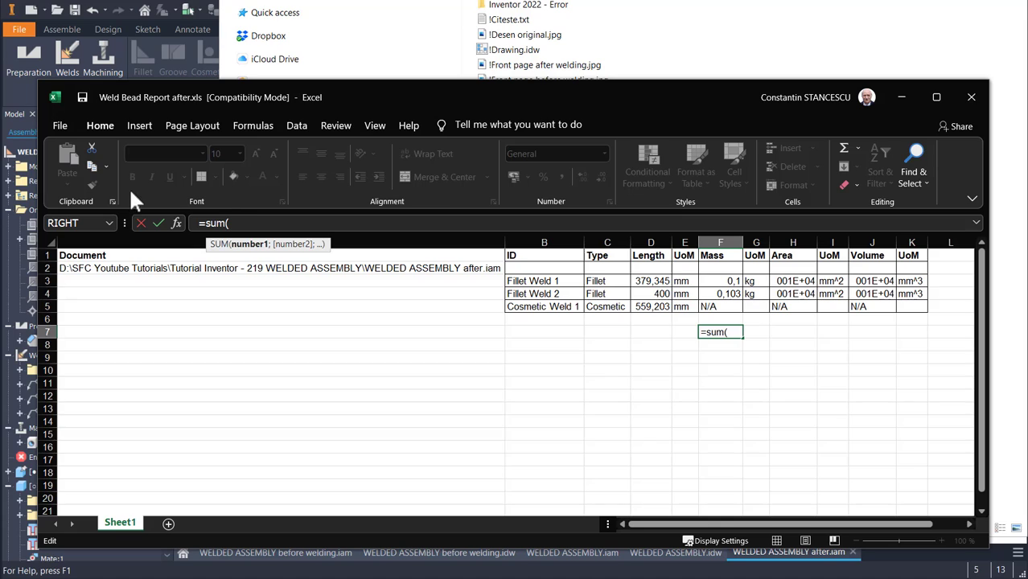
left_click(731, 281)
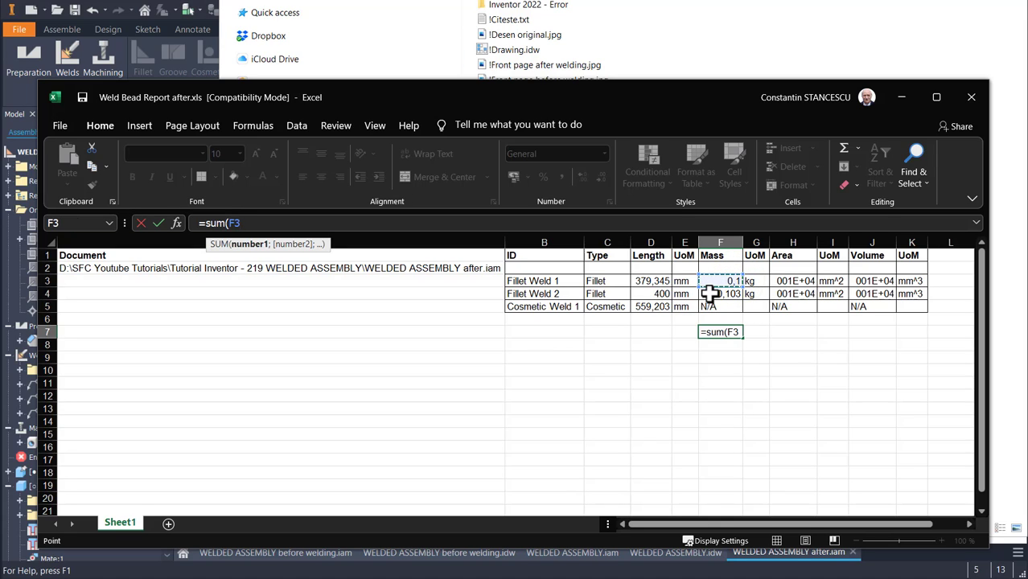
left_click_drag(716, 281, 716, 293)
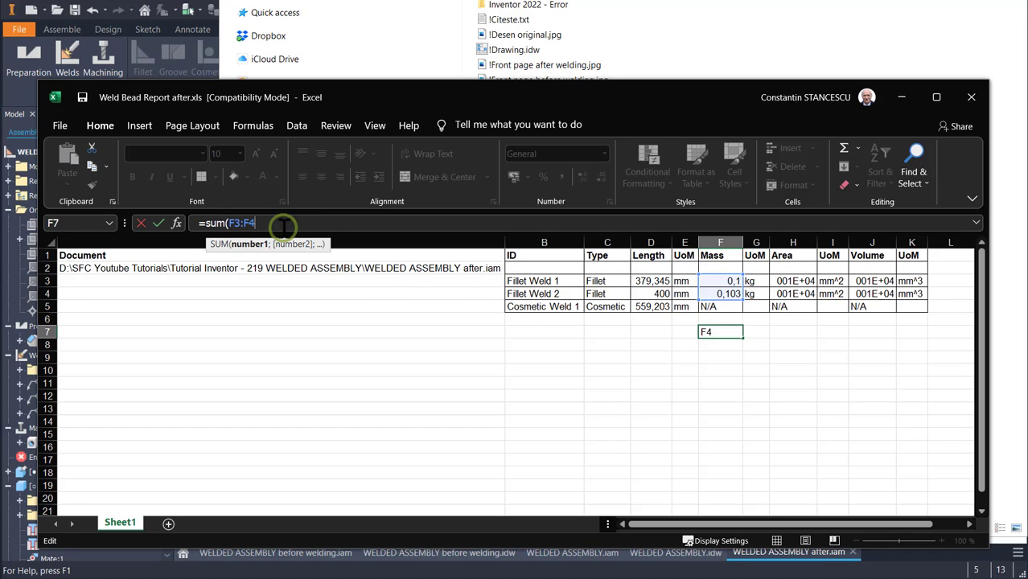
key("Return")
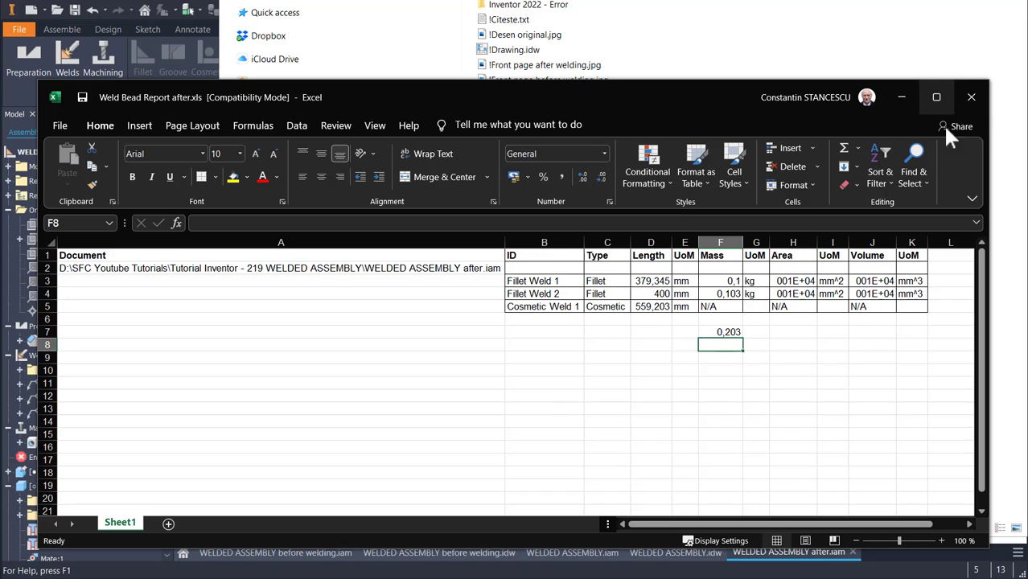
Save and close the report workbook, and switch back to WELDED ASSEMBLY after.iam in Inventor.
left_click(979, 103)
left_click(689, 203)
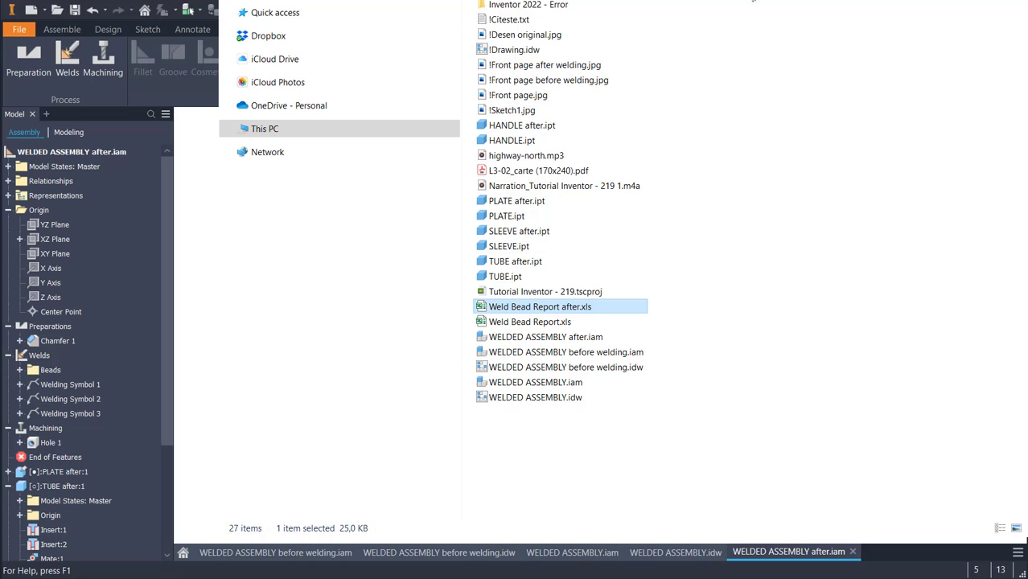
left_click(143, 91)
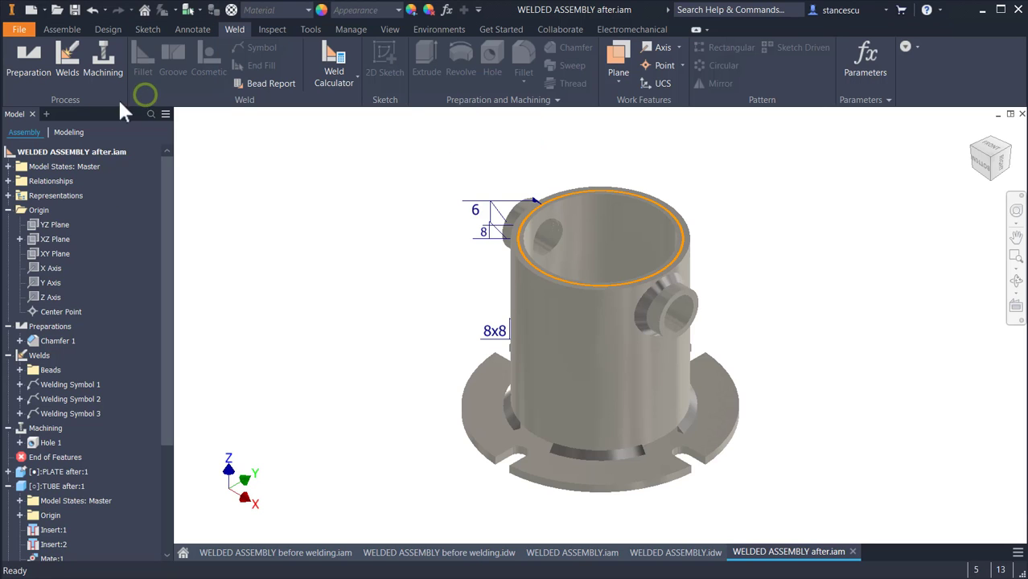